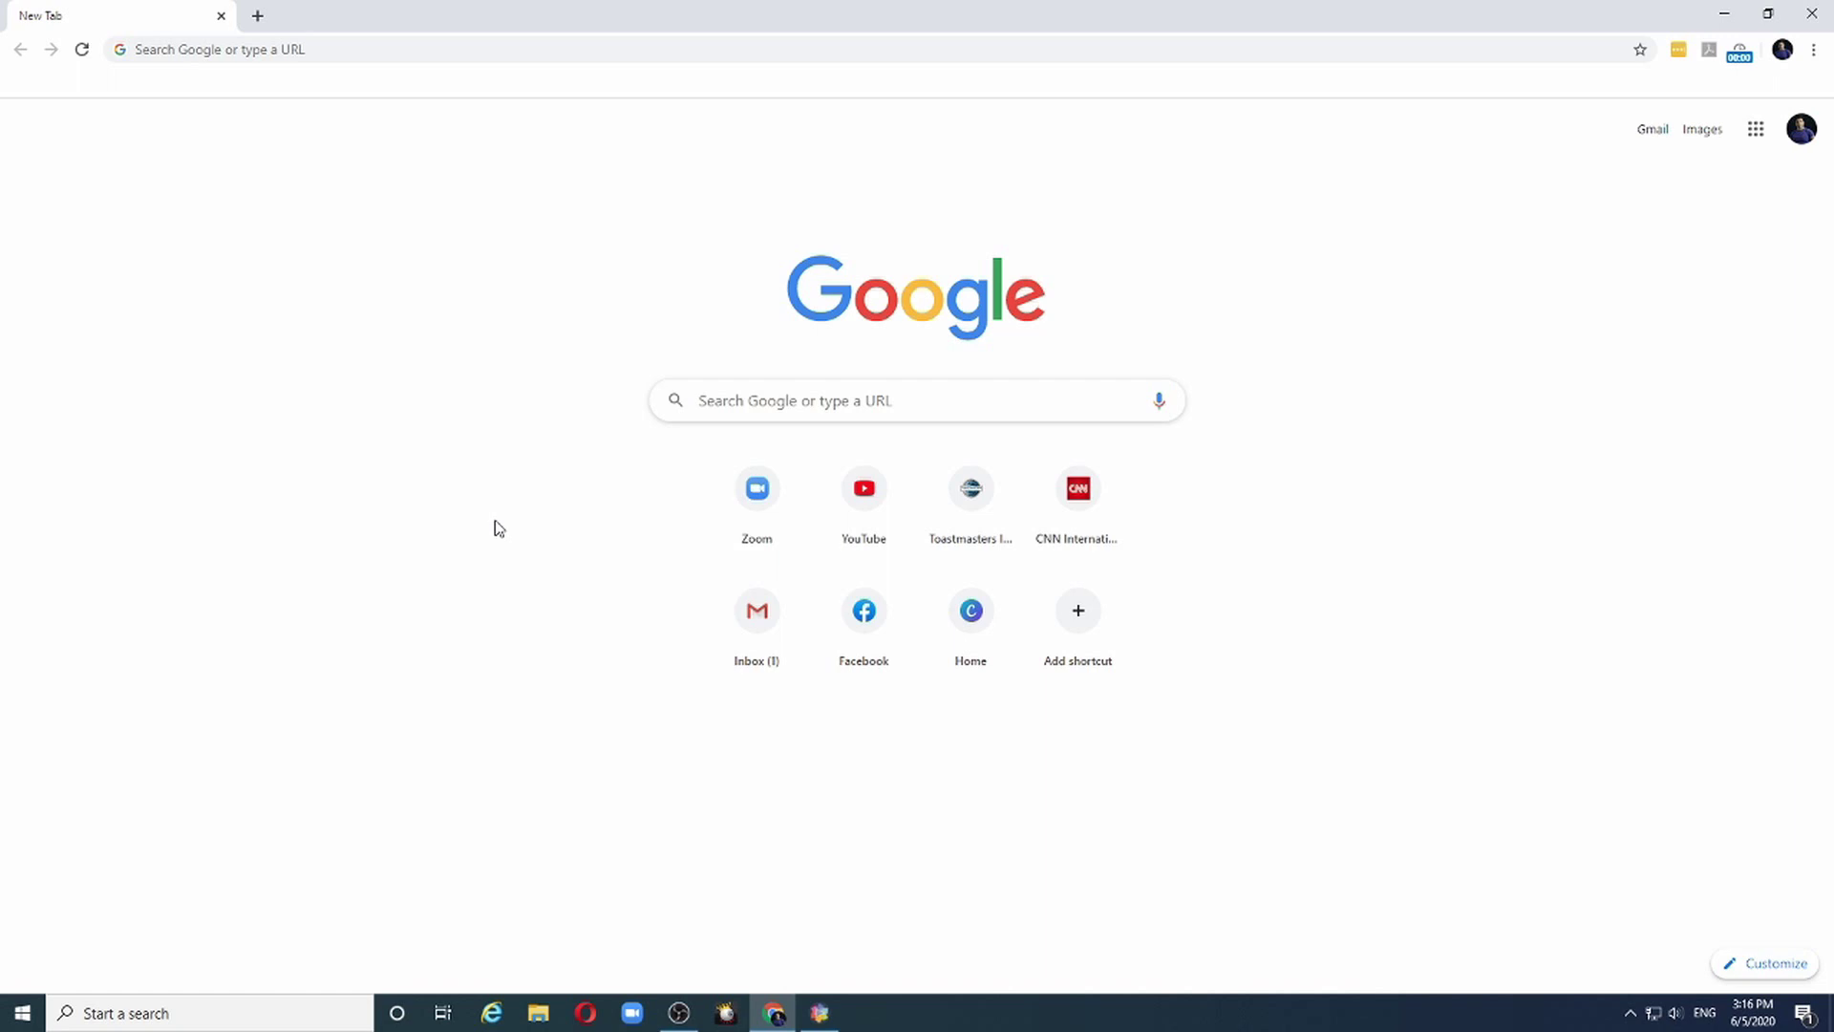
Go to the zoom.us website in the browser
click(408, 50)
text(z)
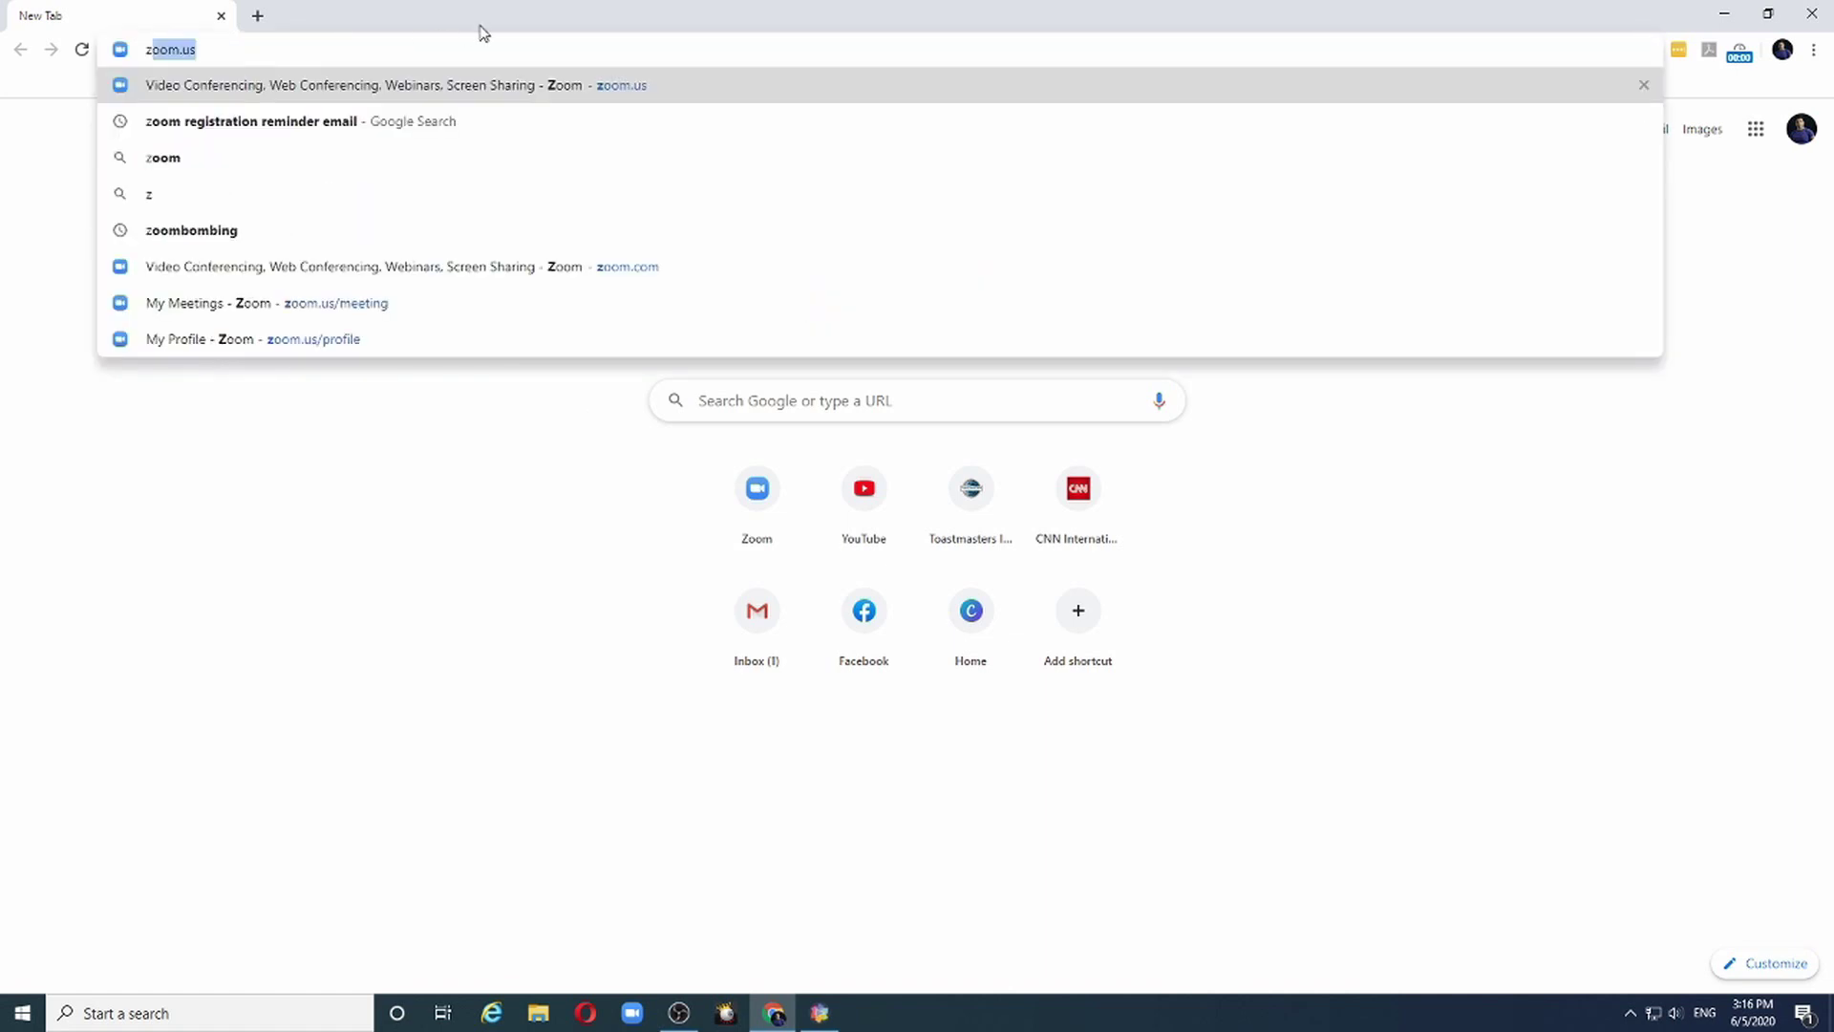
key(Return)
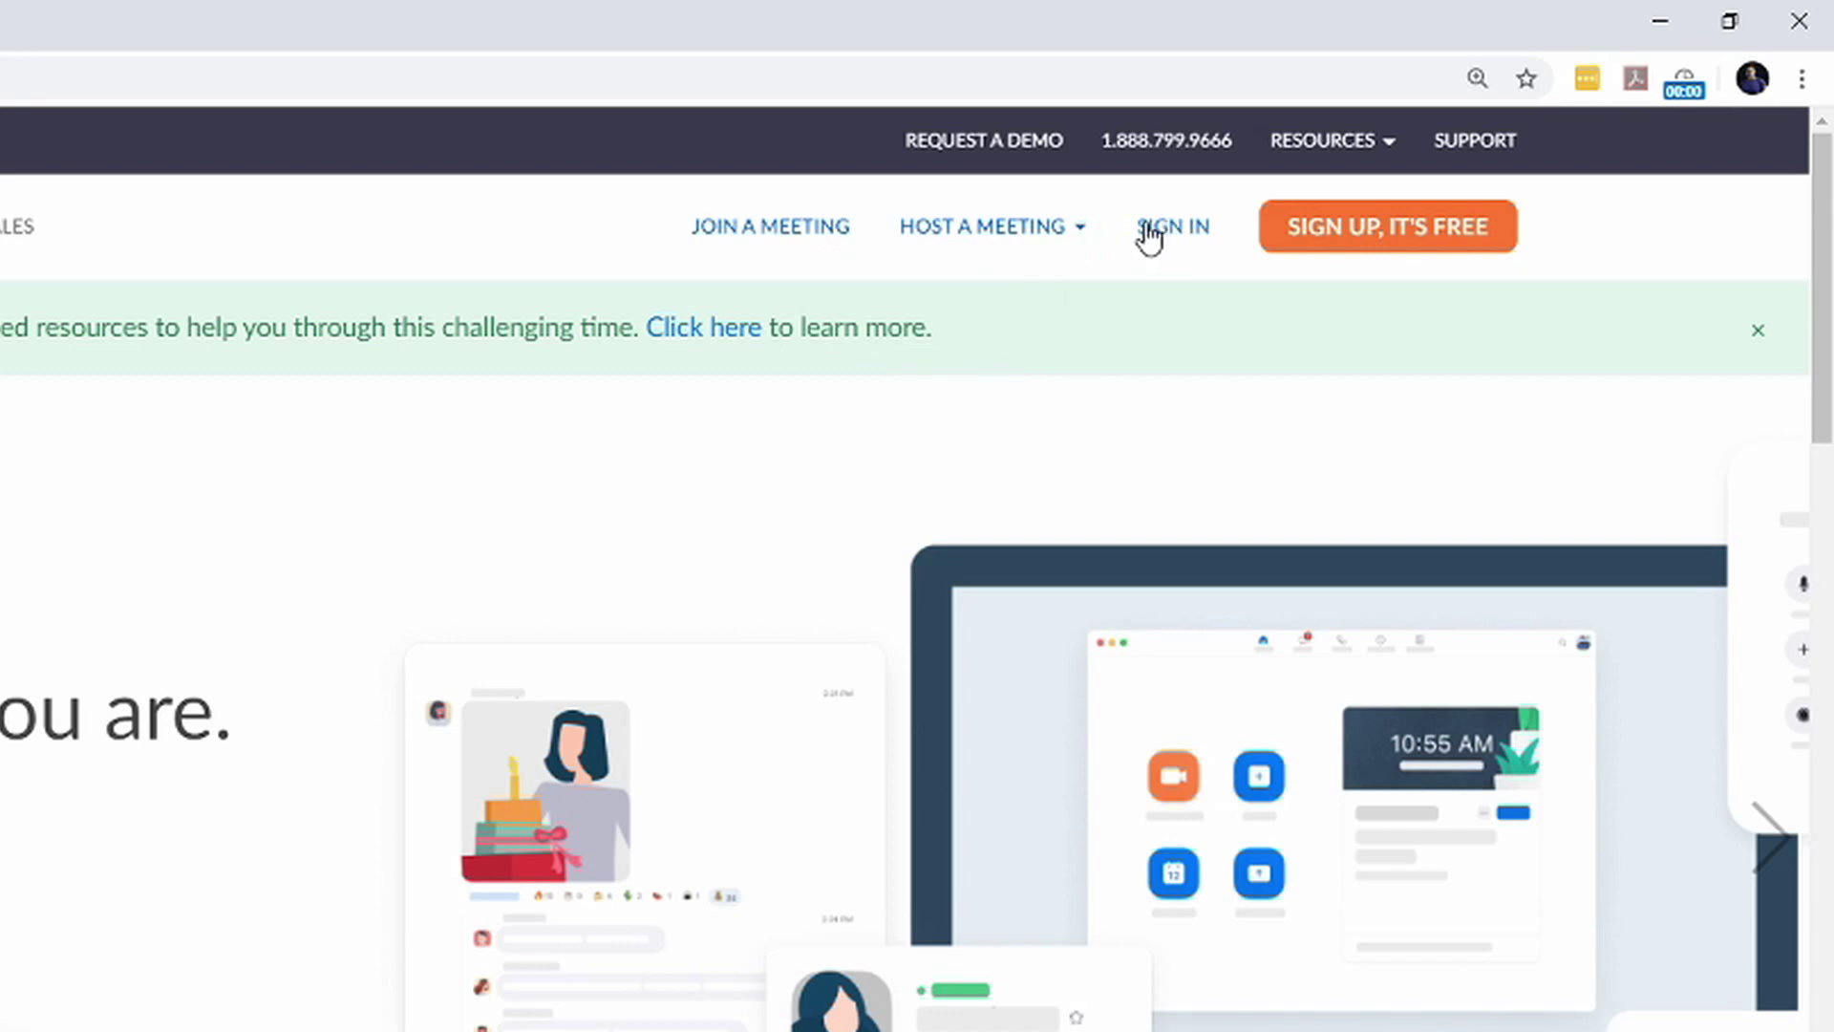
Sign in with the account e-mail and password, then open the account menu
click(1149, 234)
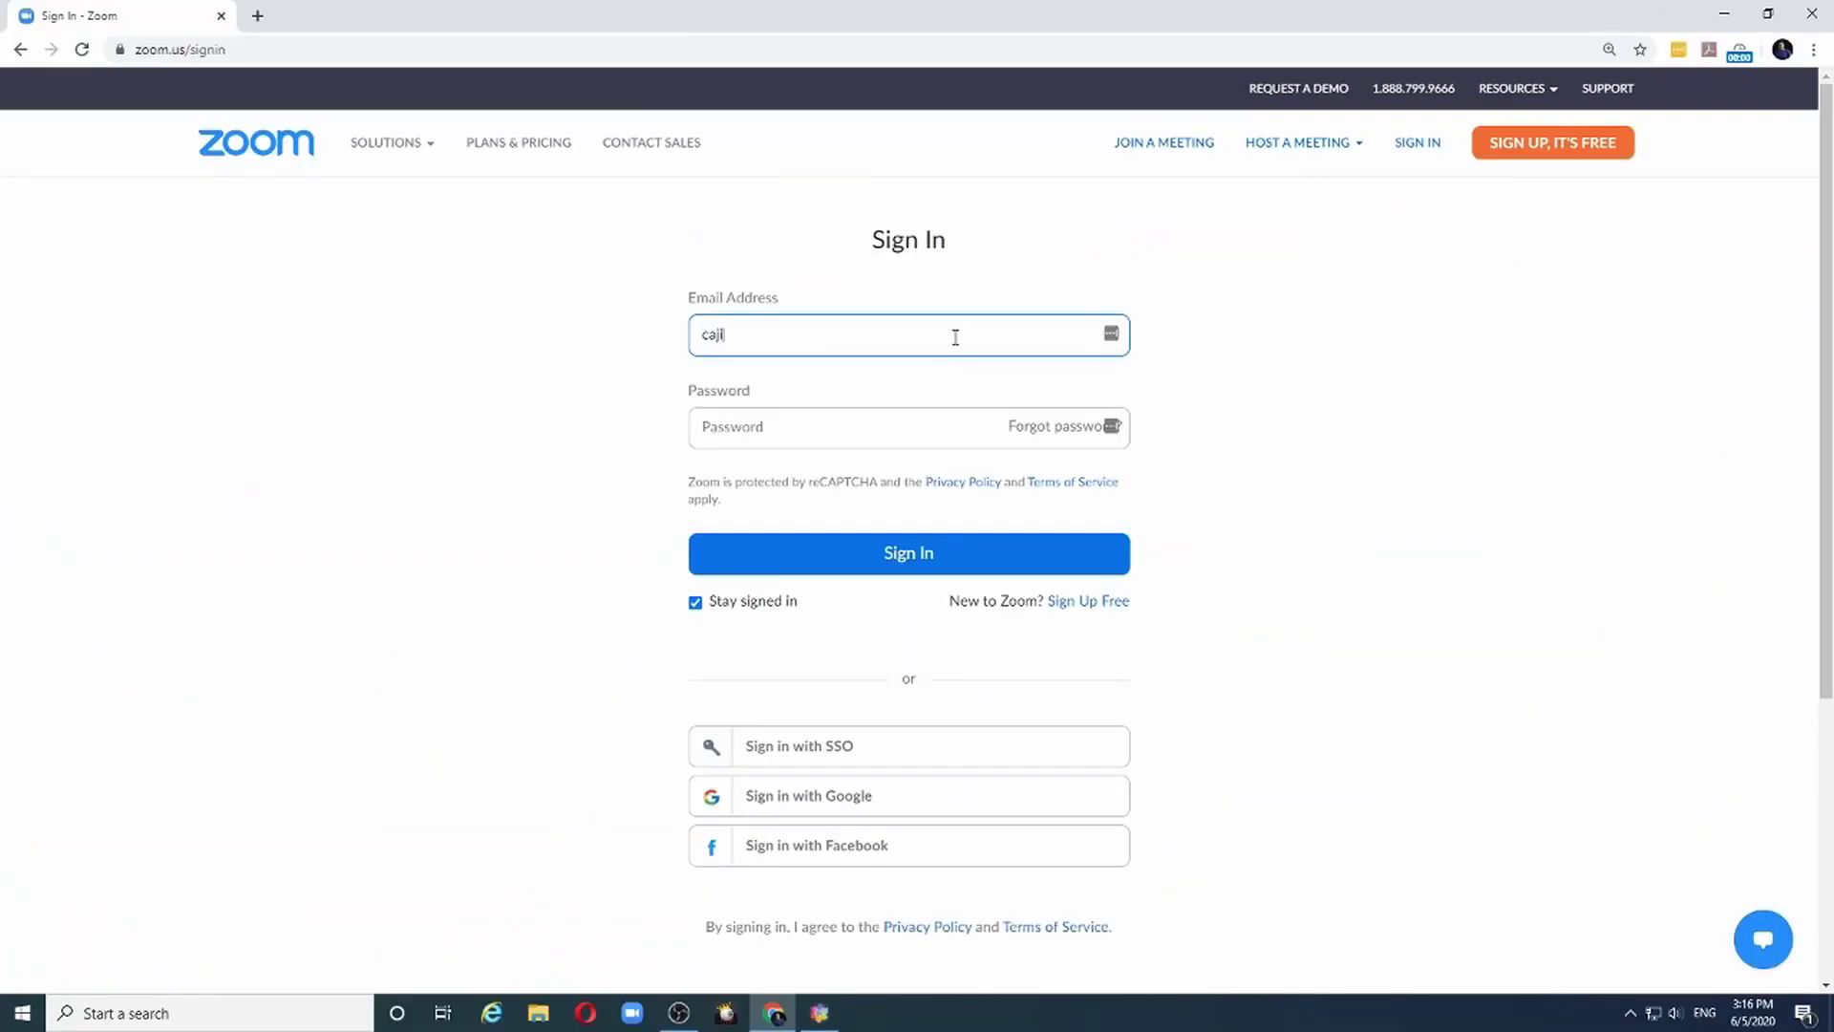
key(Tab)
text(****)
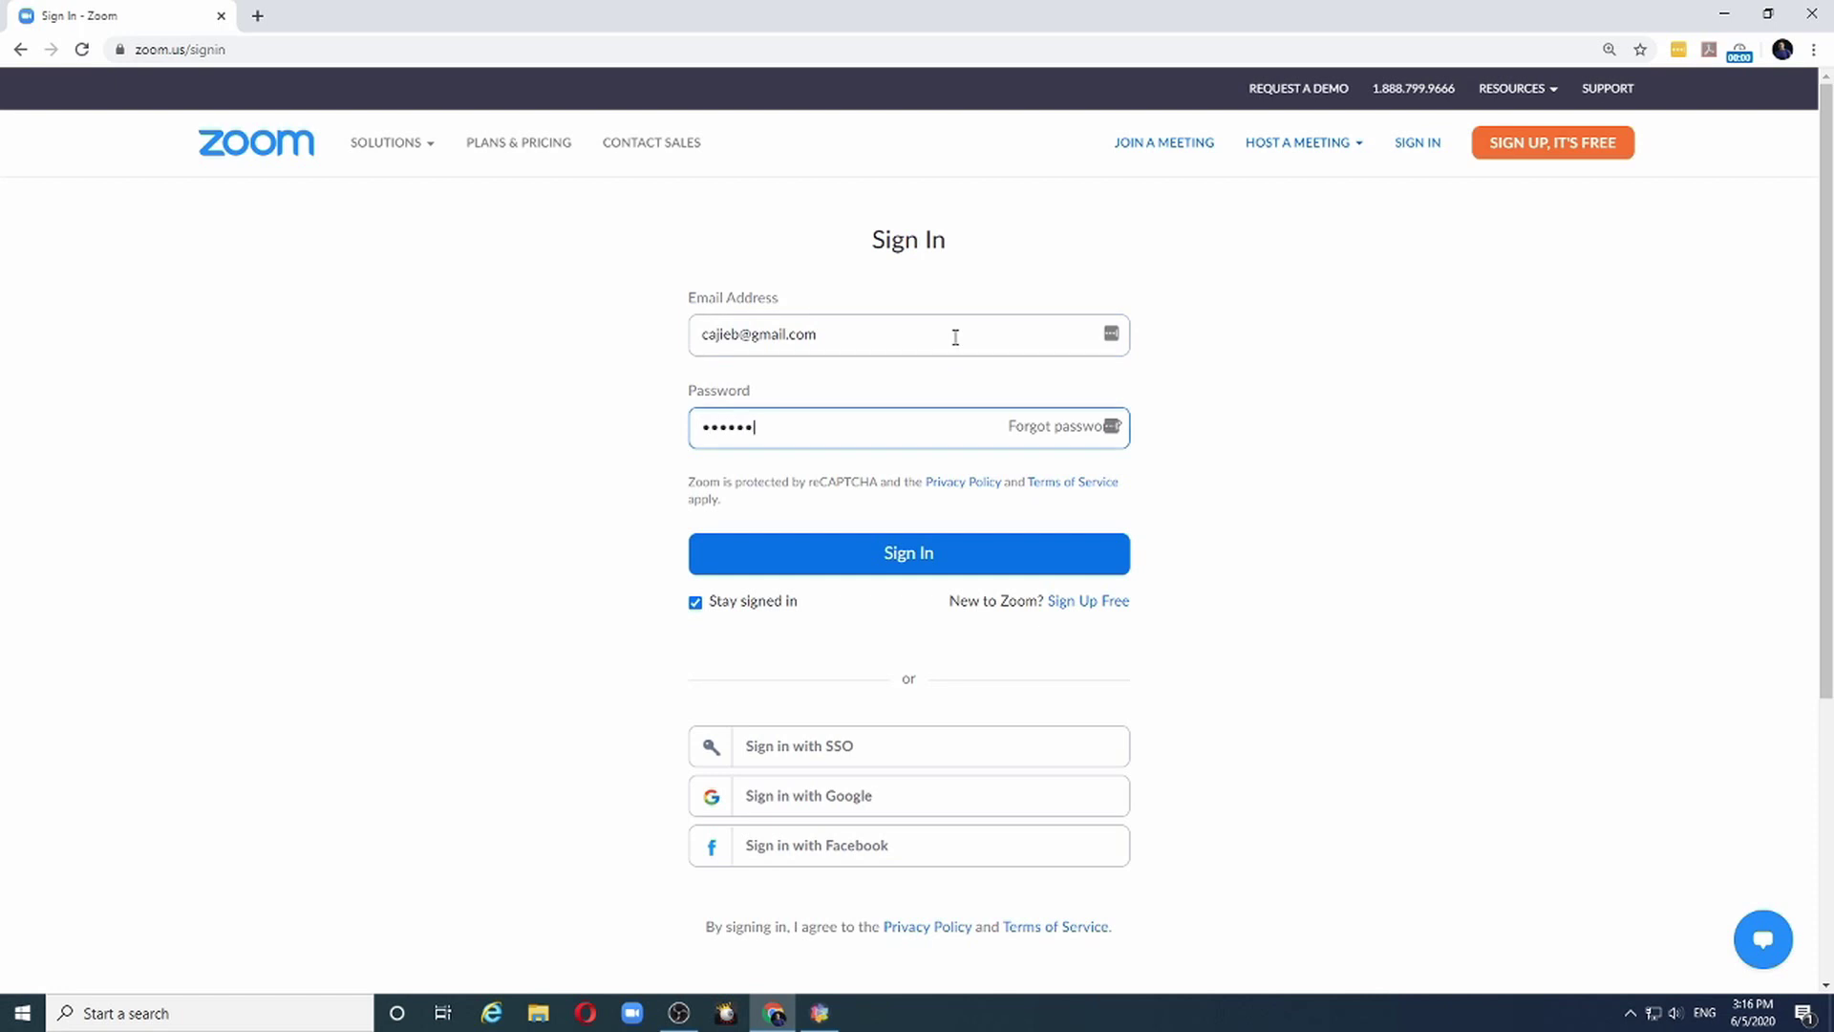
key(Return)
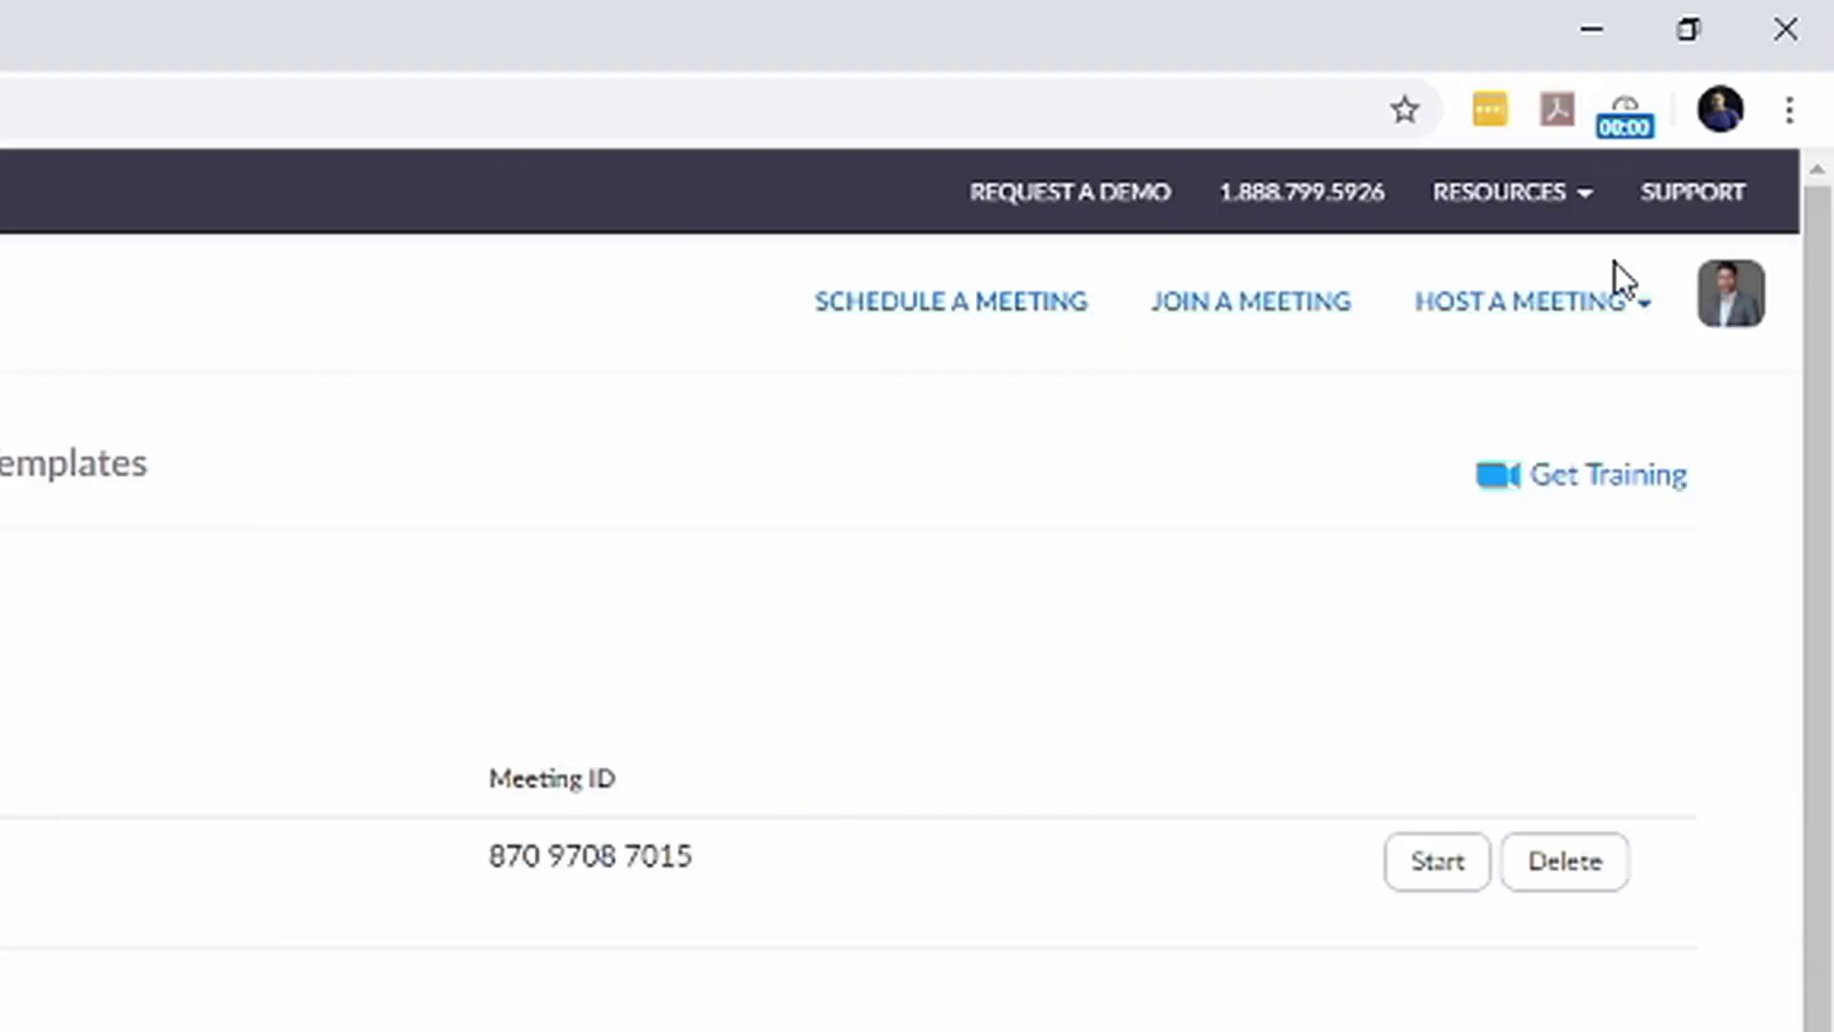
click(1720, 329)
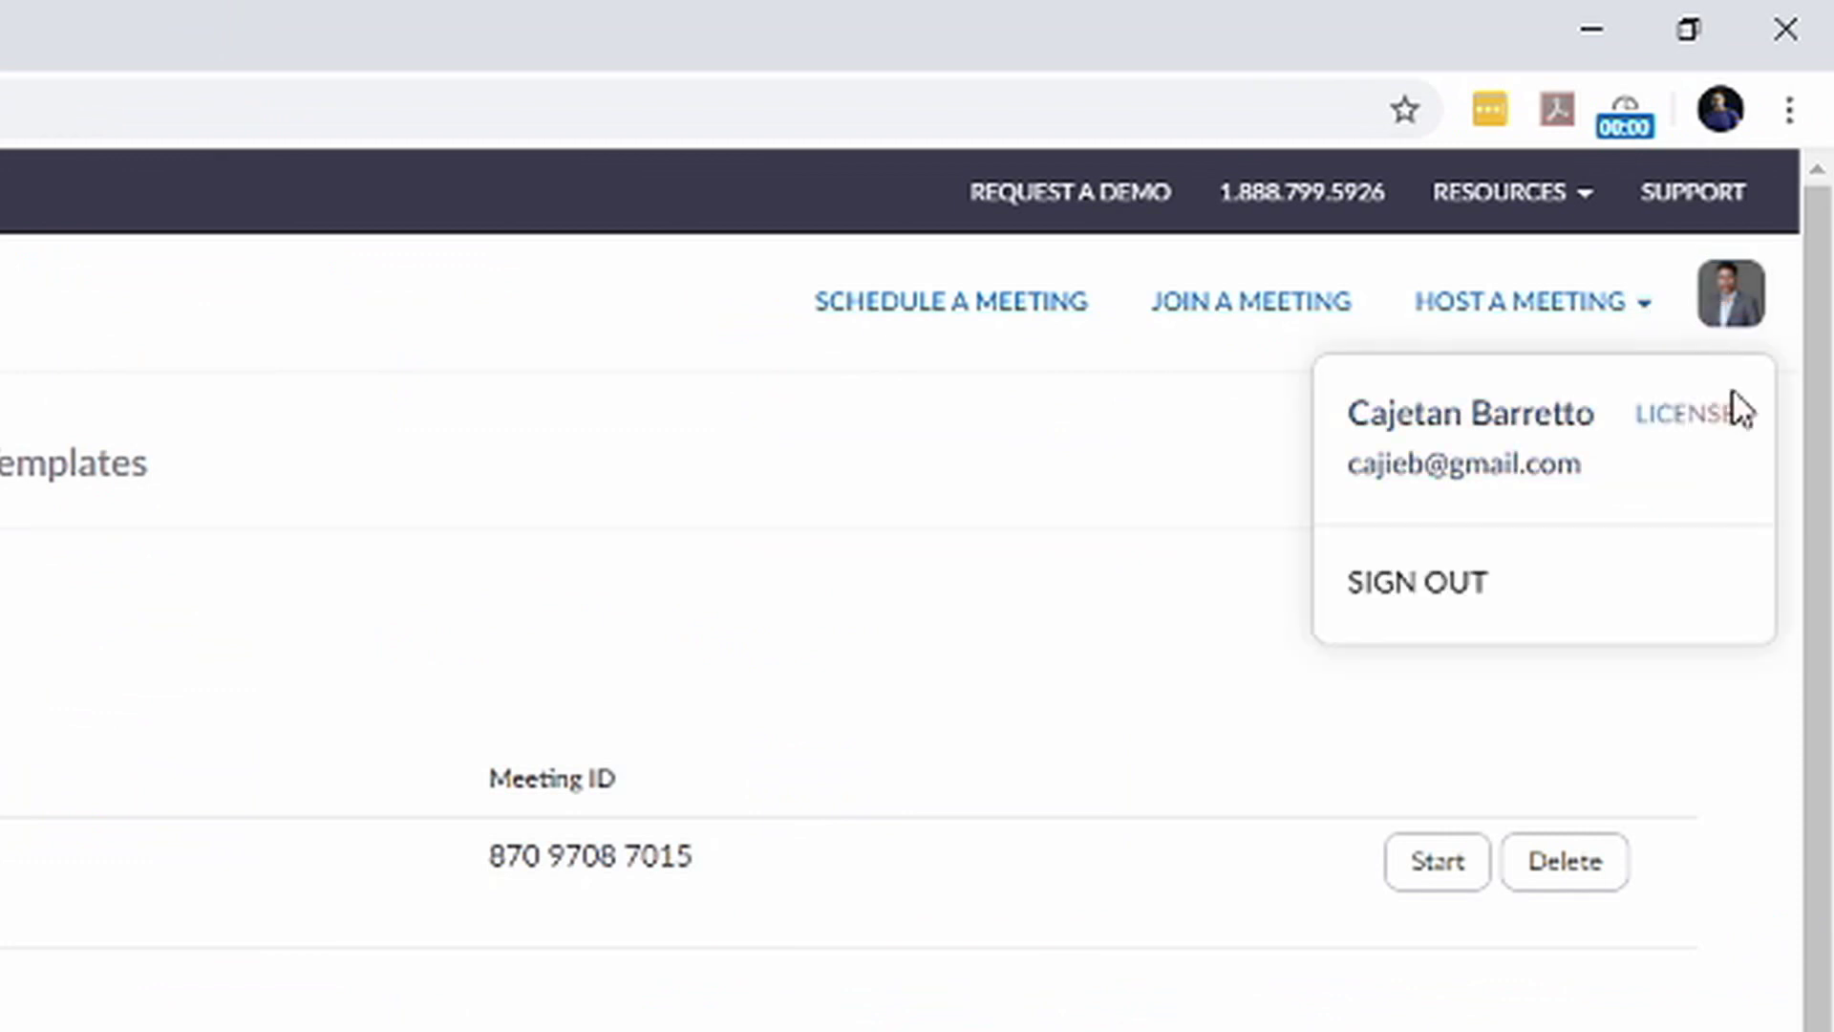
From the profile, open Settings and toggle Polling off and back on under In Meeting (Basic)
click(1690, 440)
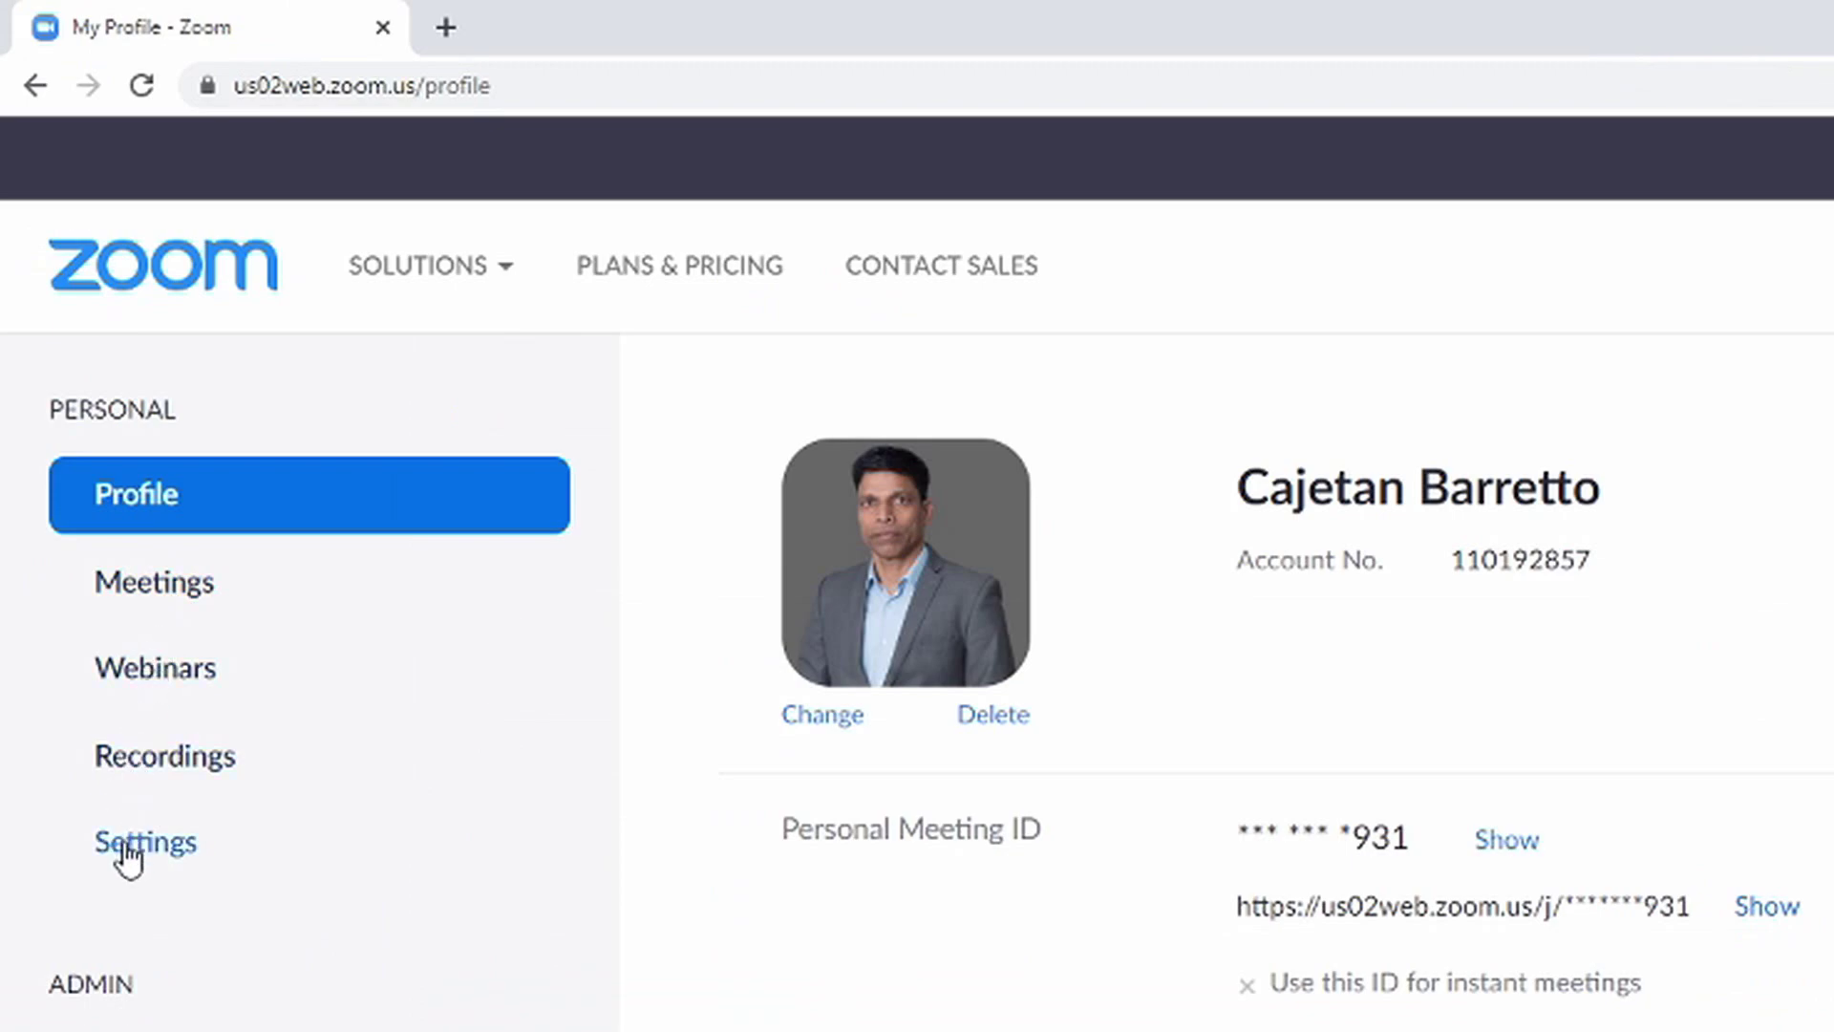
click(129, 853)
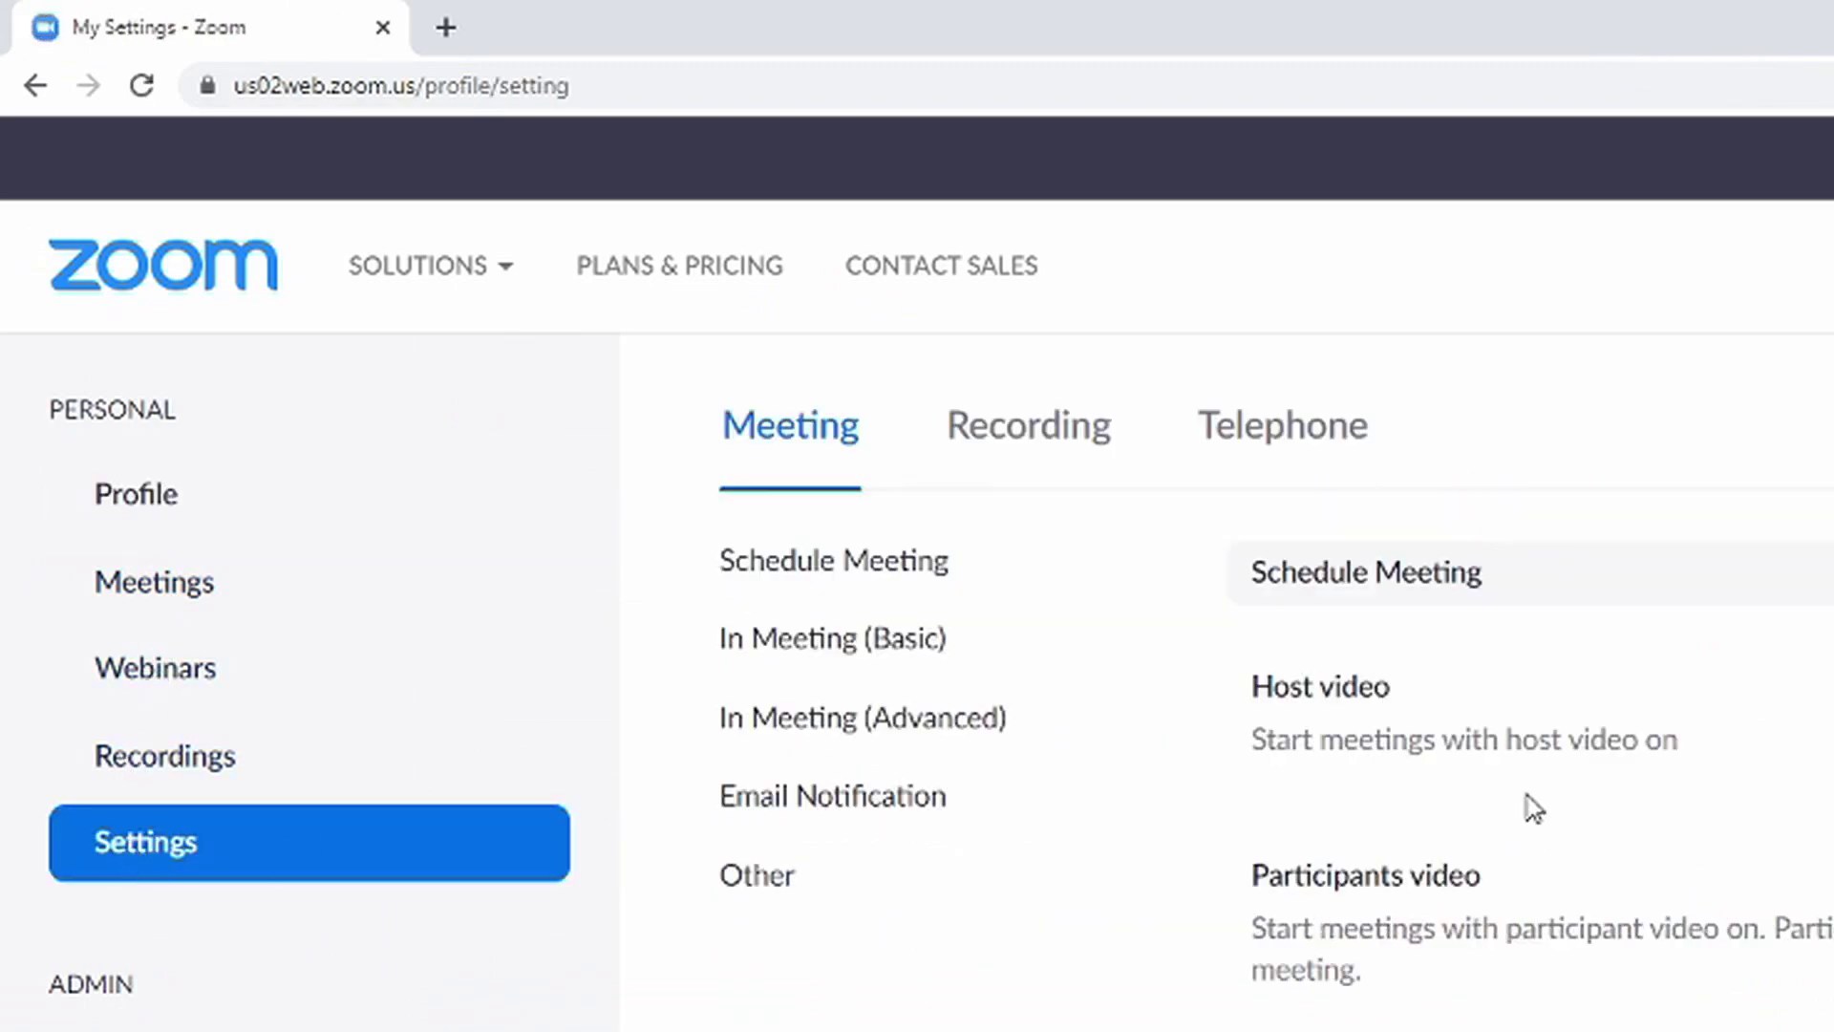
scroll(1534, 807, down, 15)
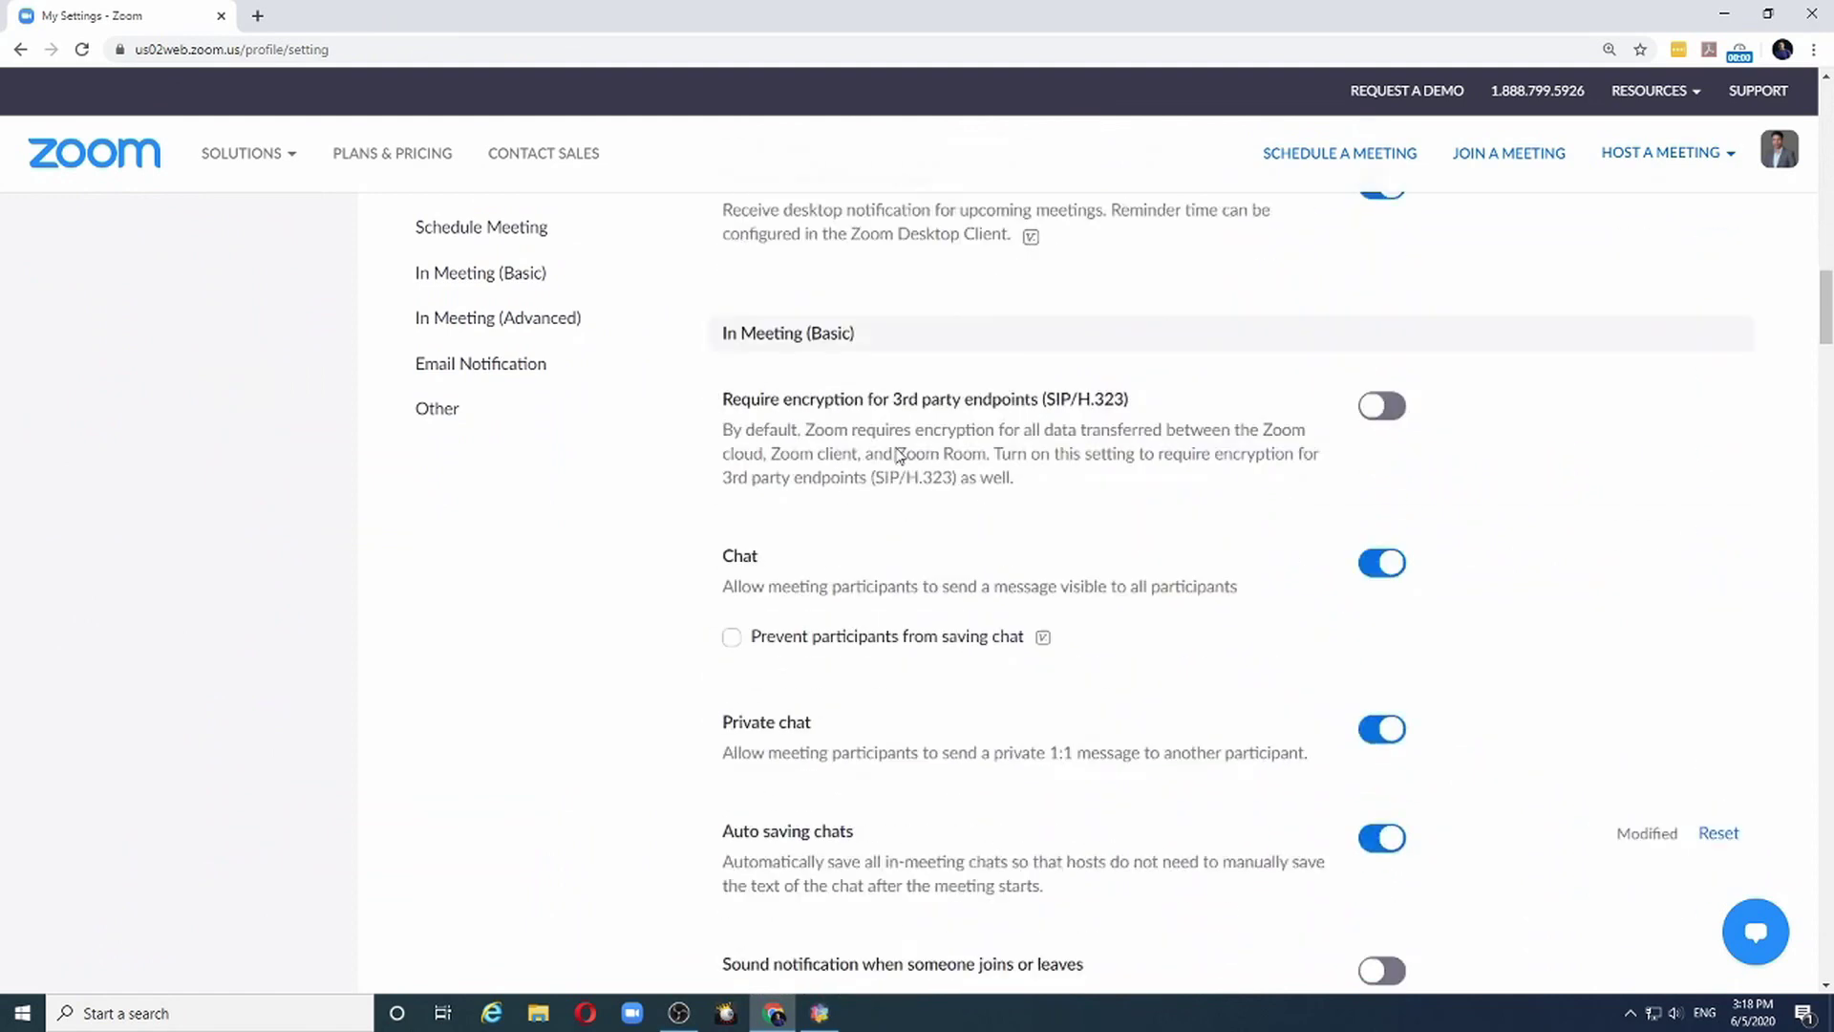
scroll(898, 455, down, 6)
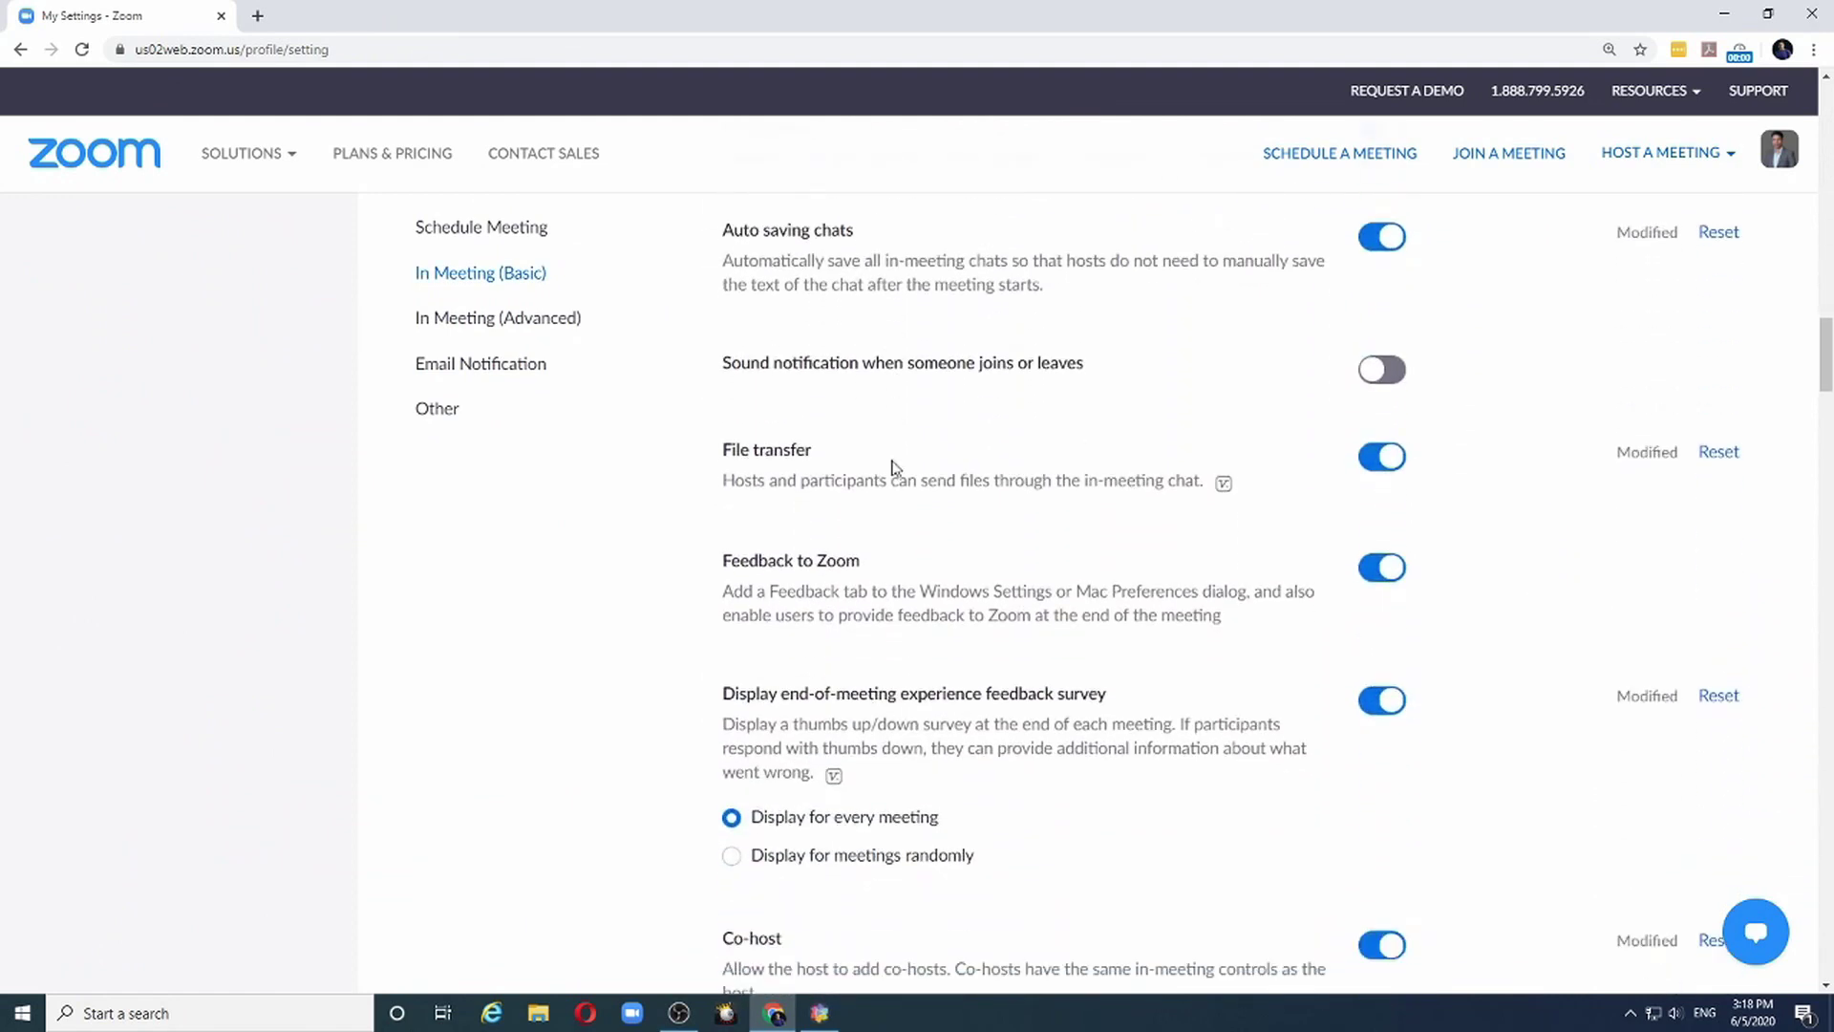
scroll(895, 467, down, 6)
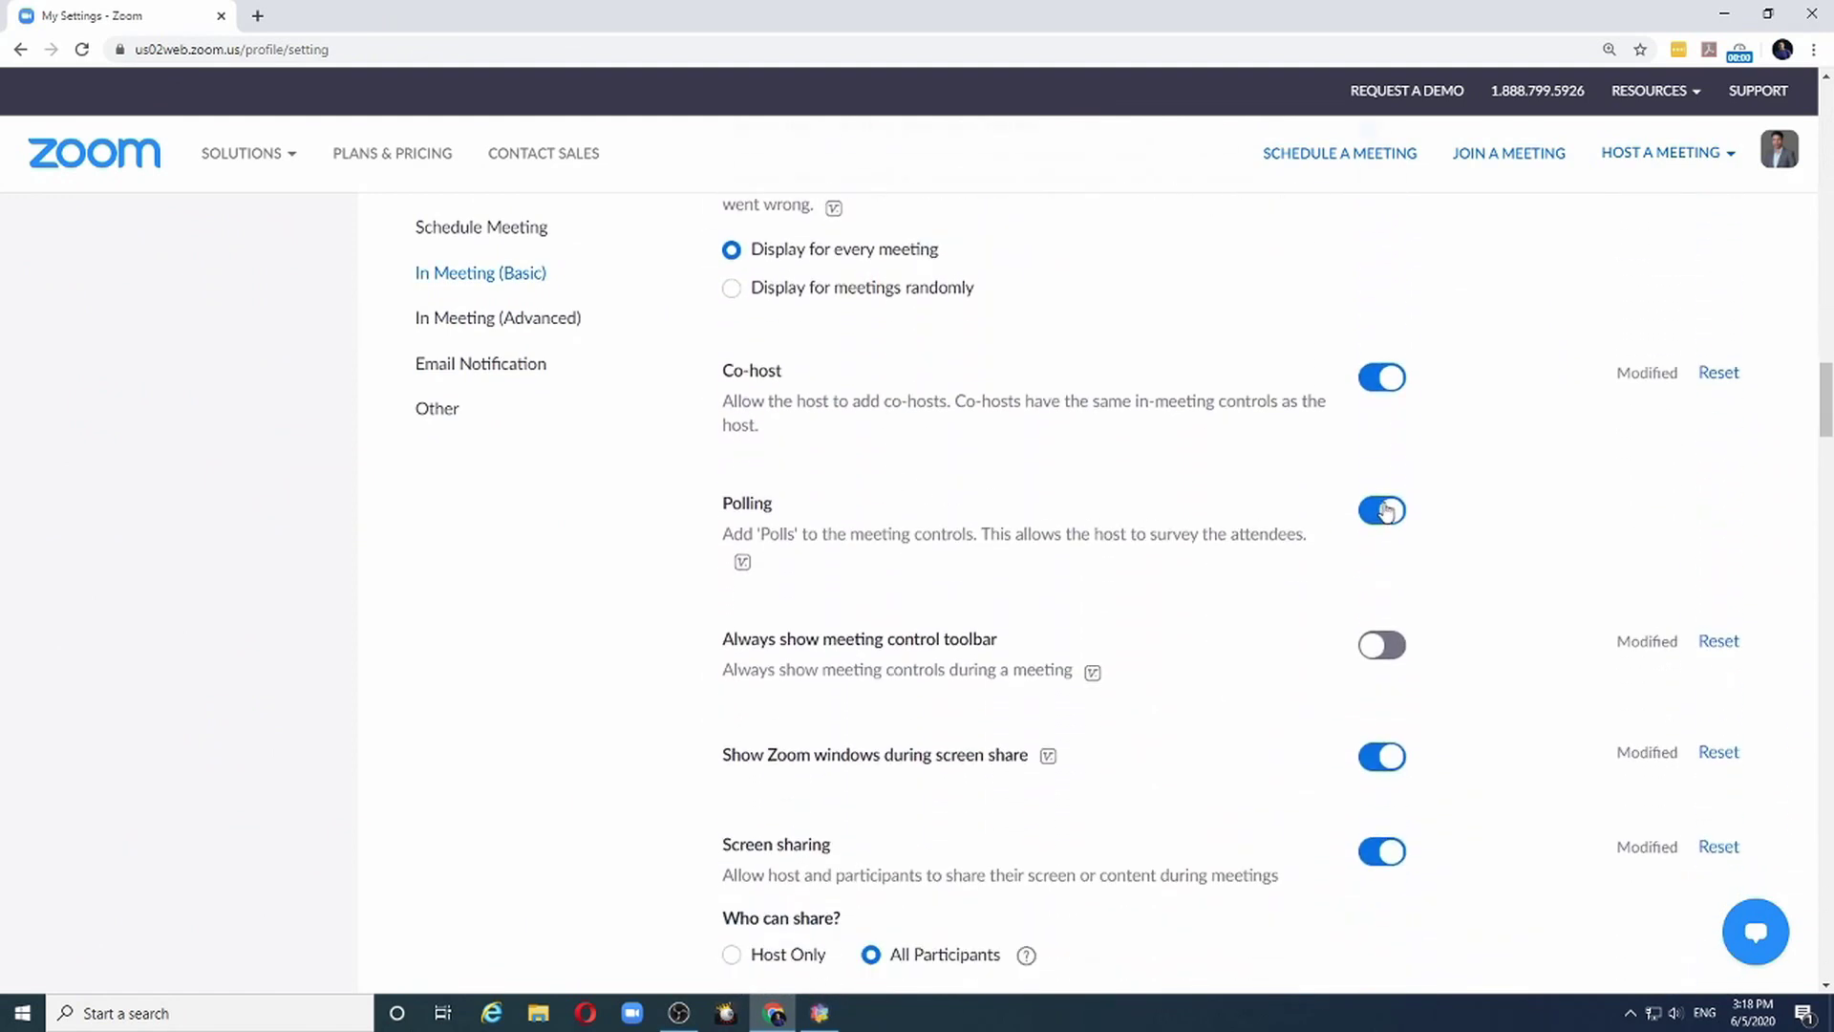
click(1372, 515)
click(1386, 514)
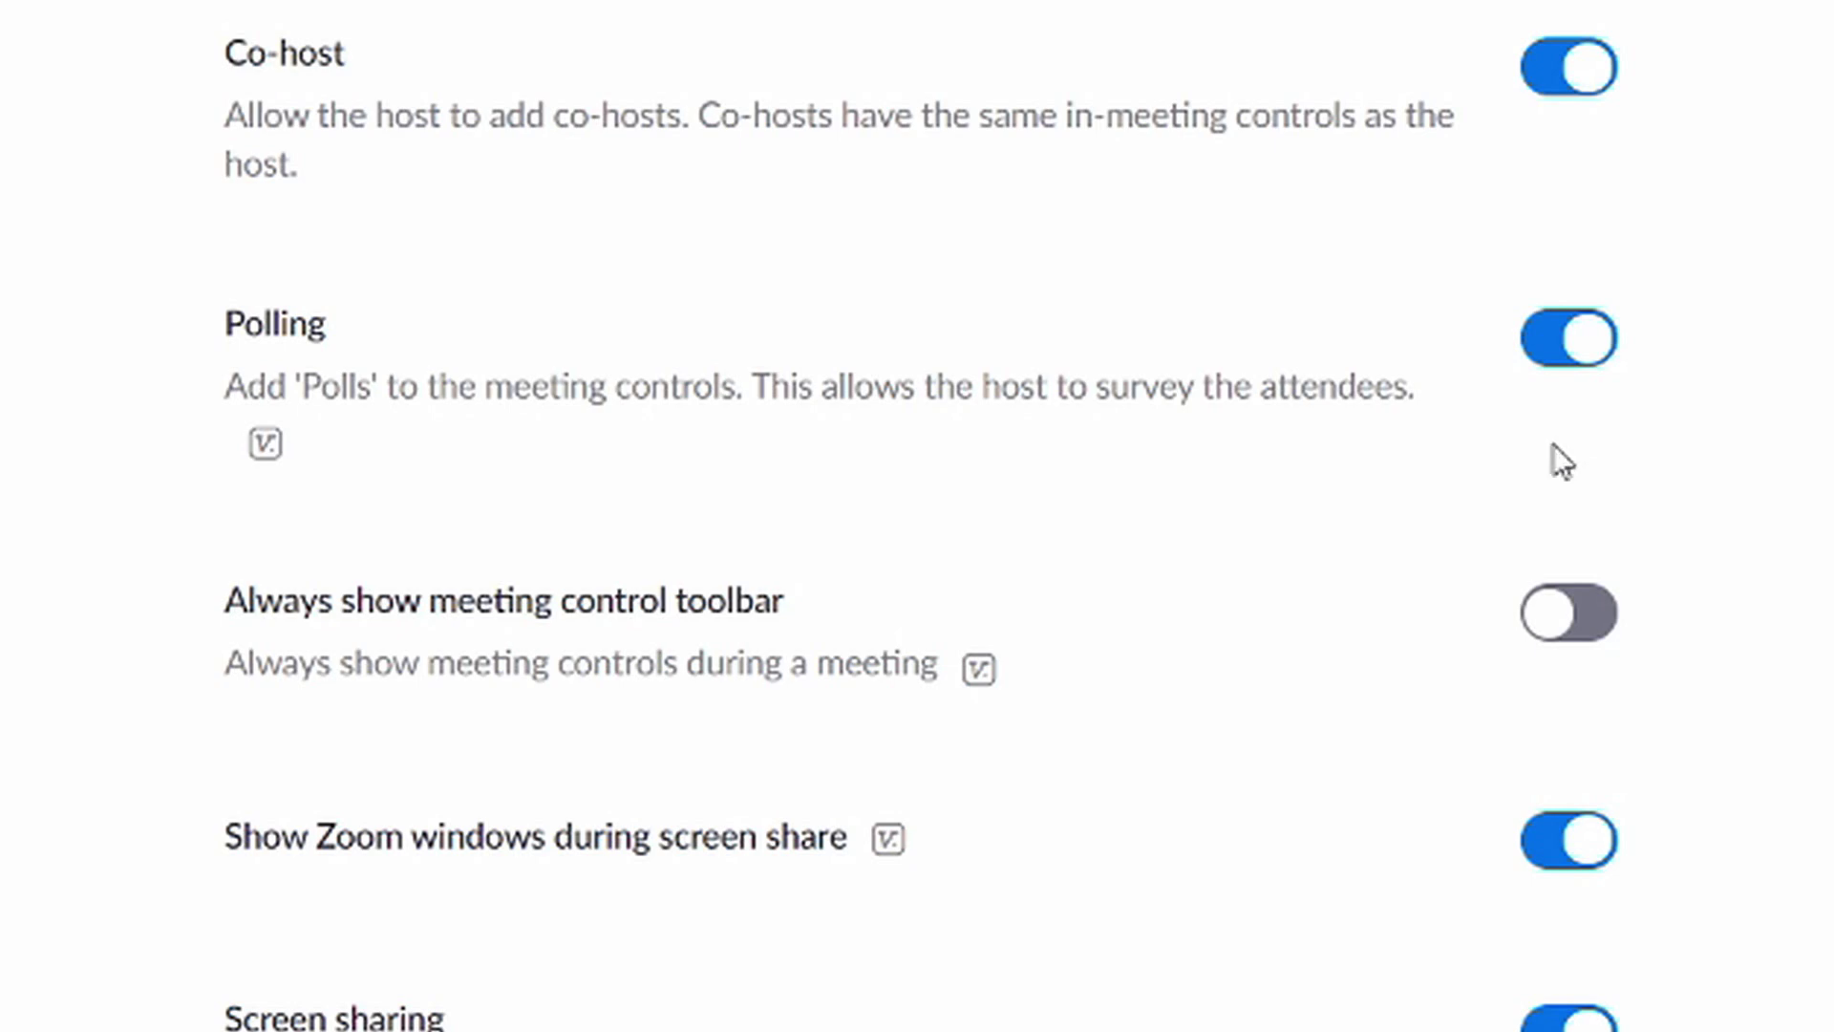
scroll(946, 458, up, 15)
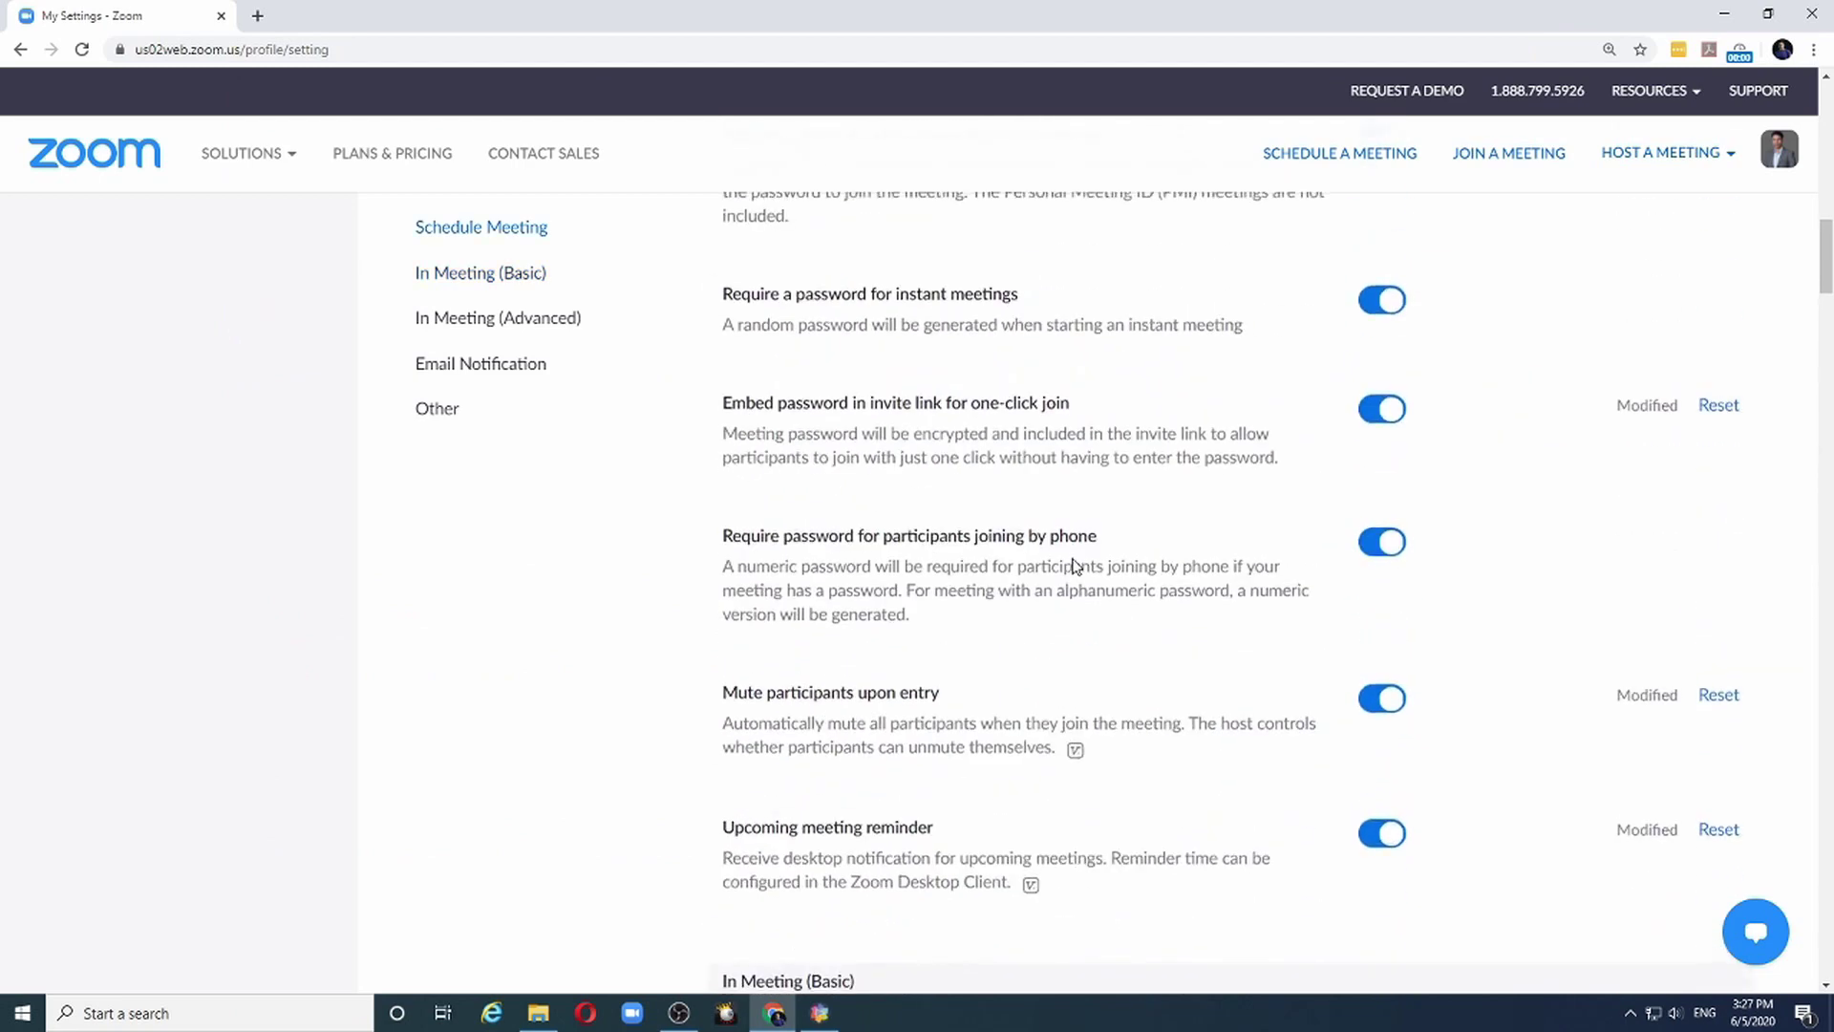
scroll(1074, 566, up, 10)
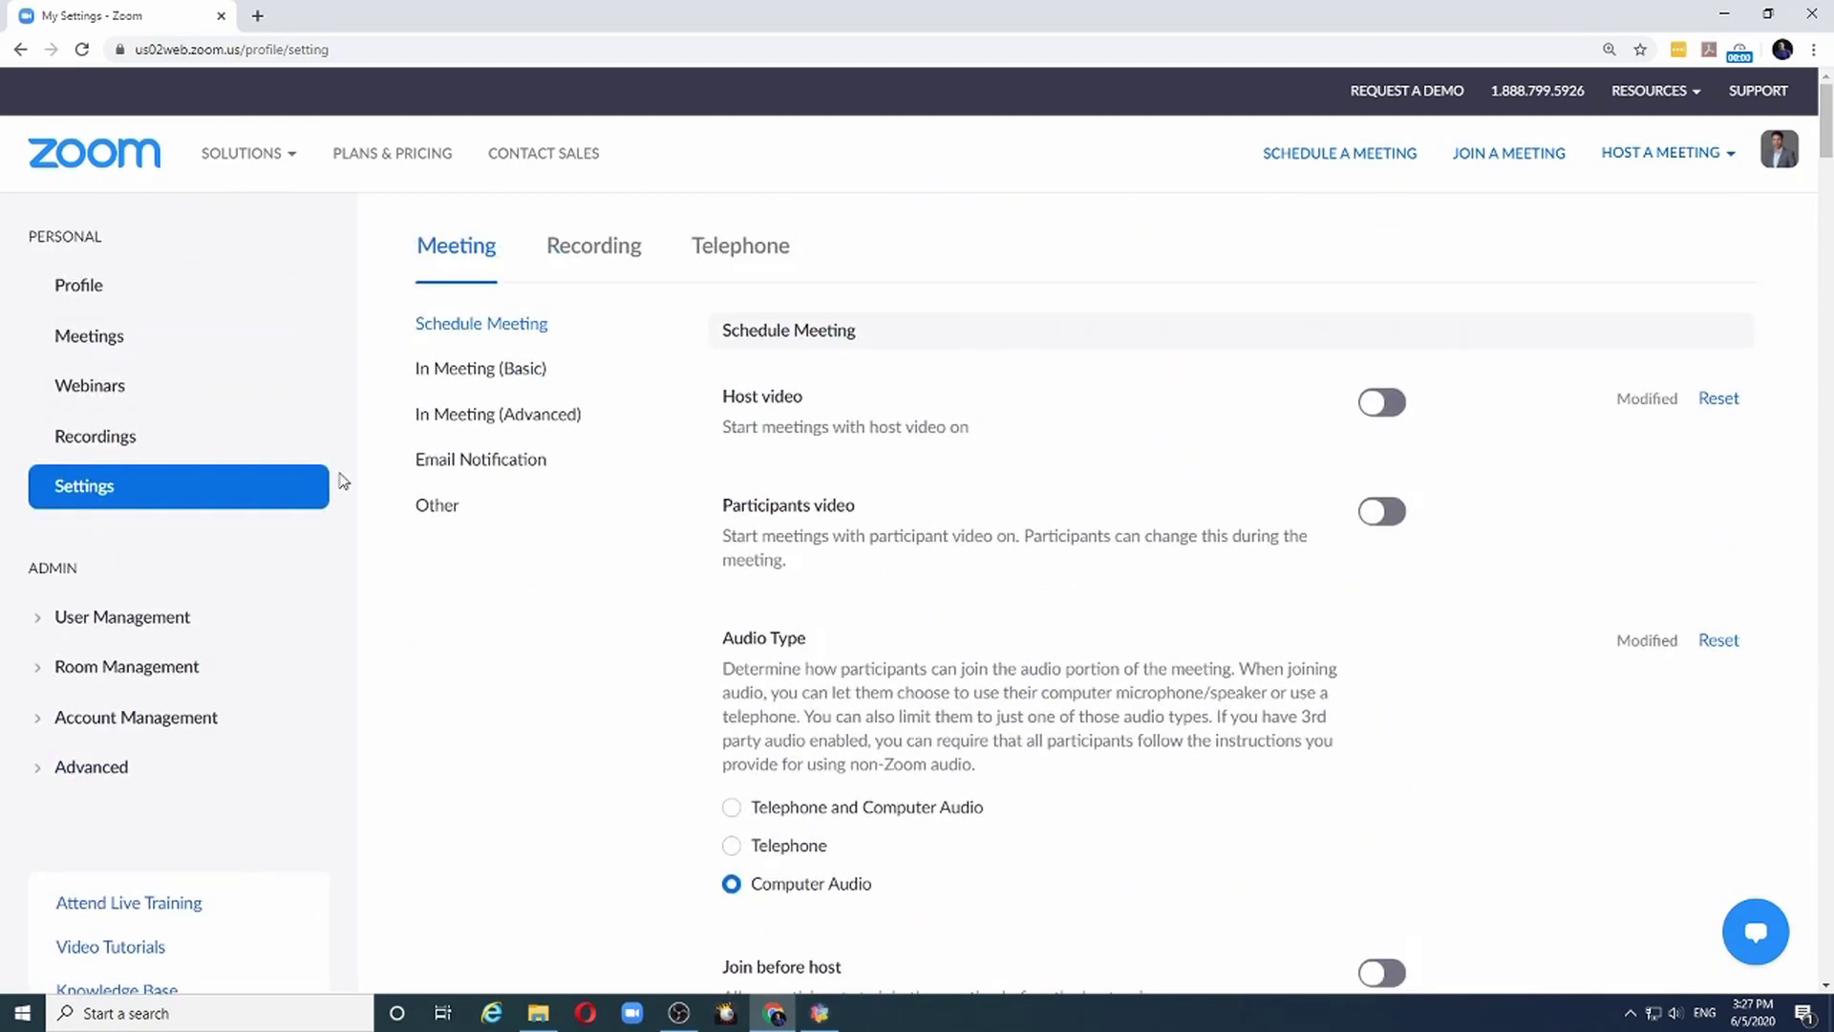
Start a new meeting with topic and description 'My Test Meeting for Polls'
click(76, 342)
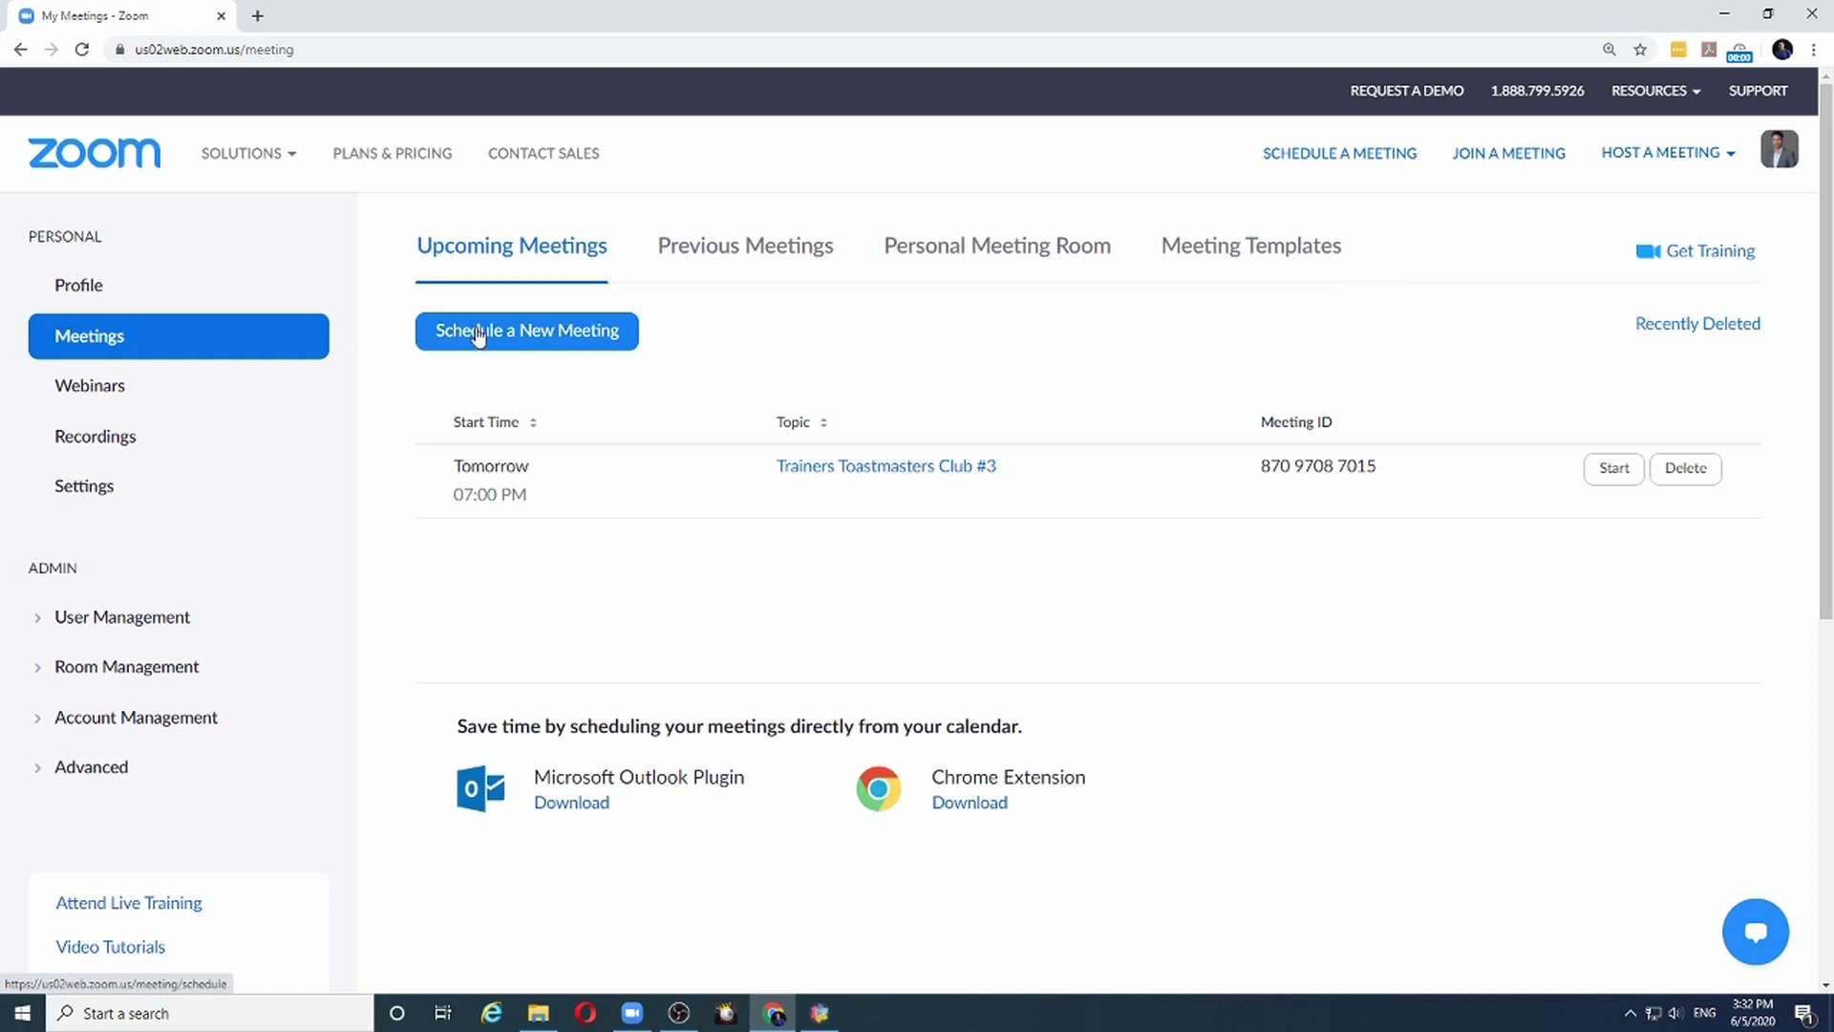
click(568, 336)
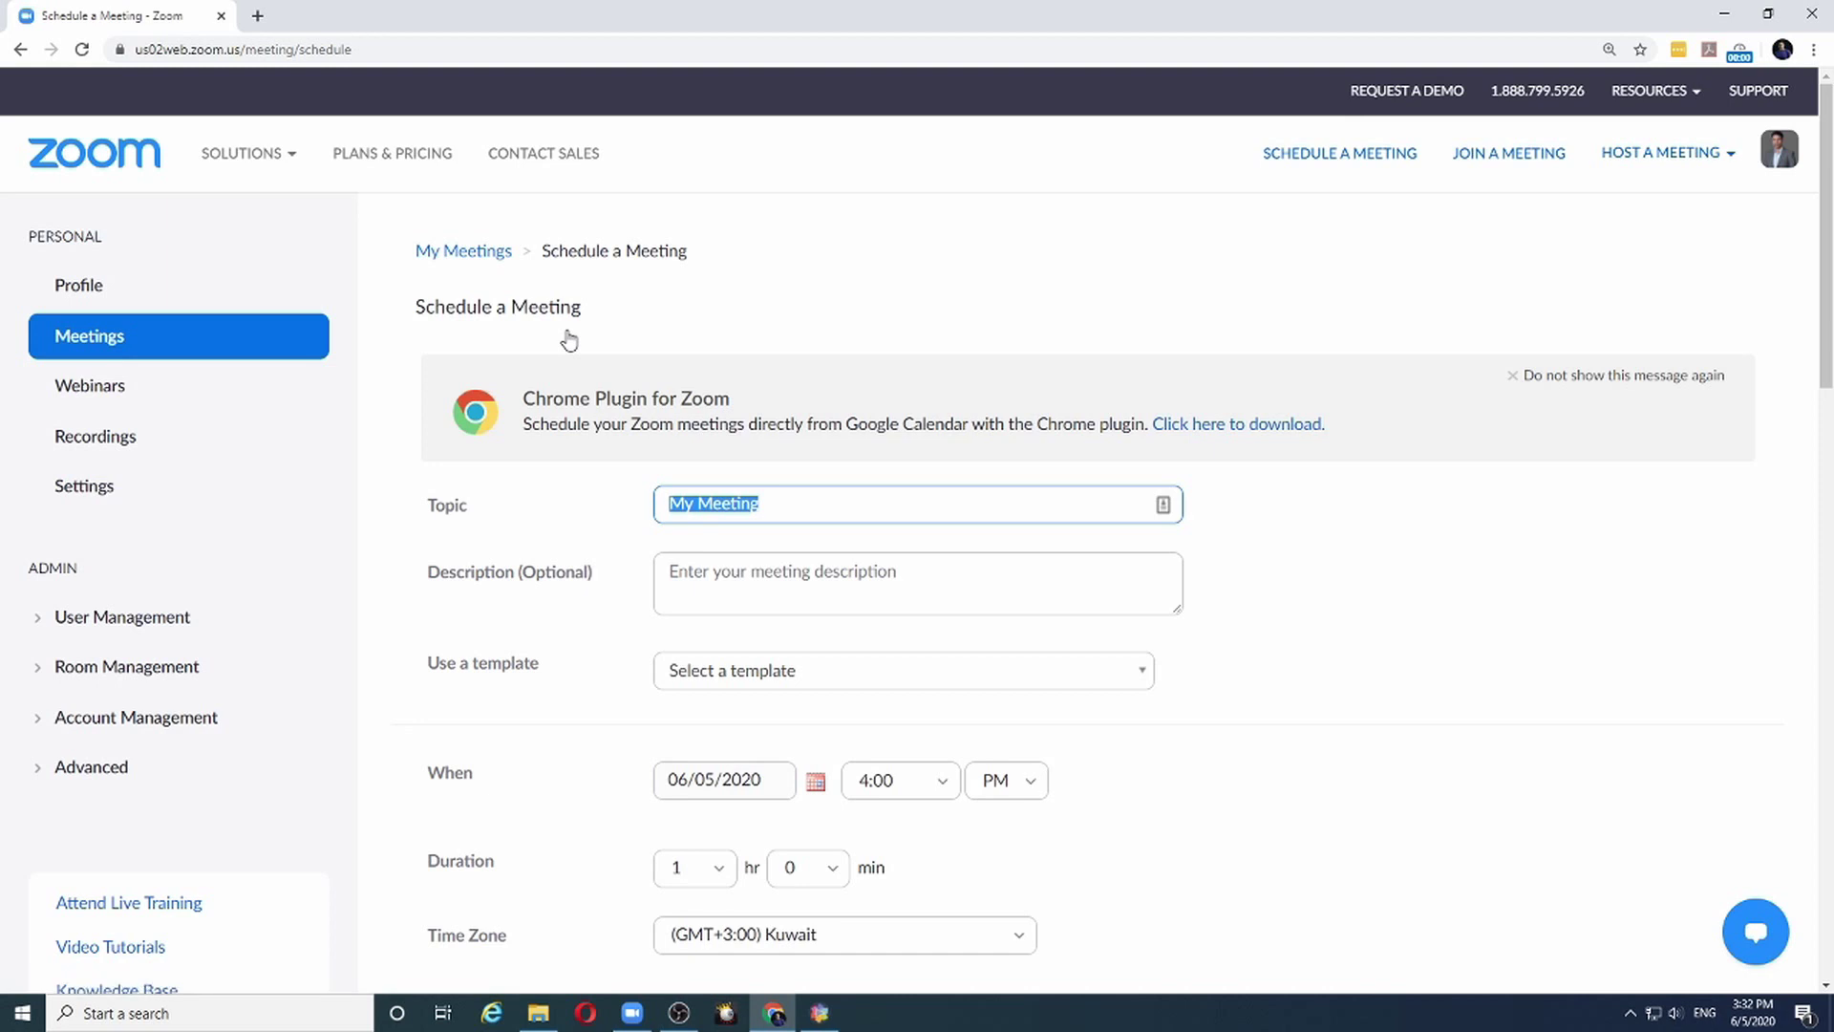
text(My)
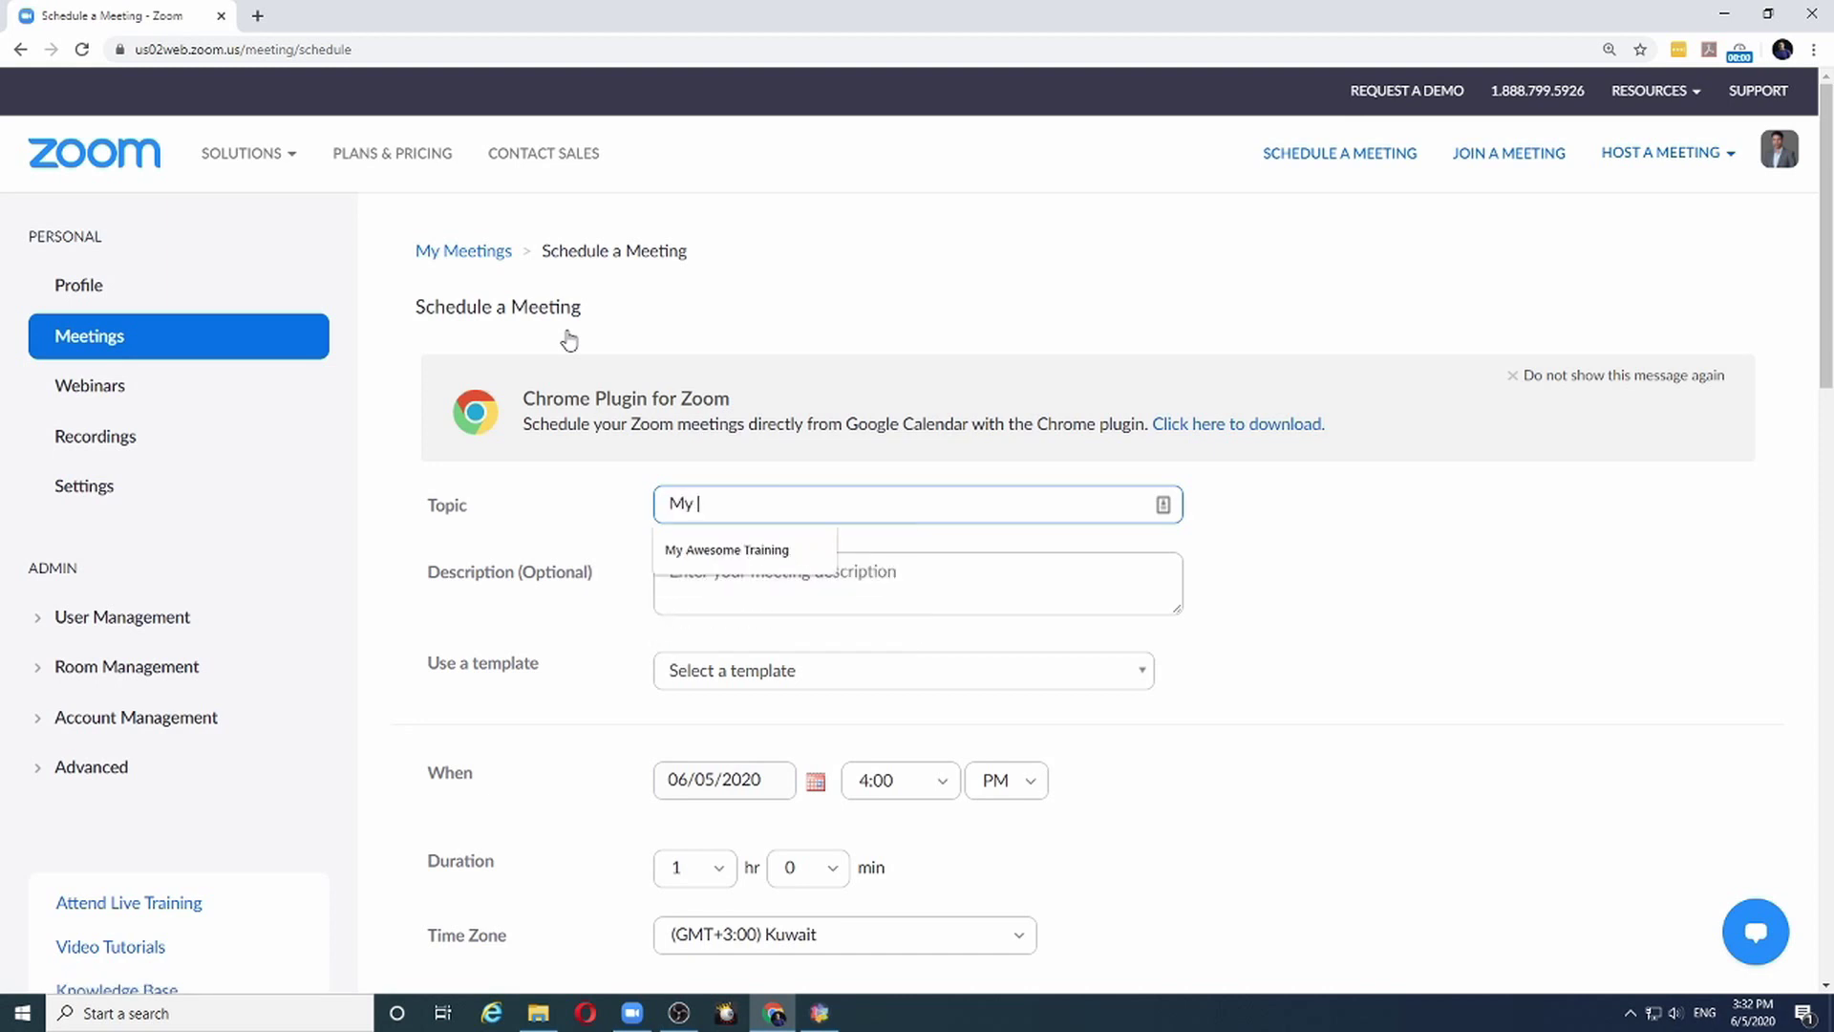
text( Test M)
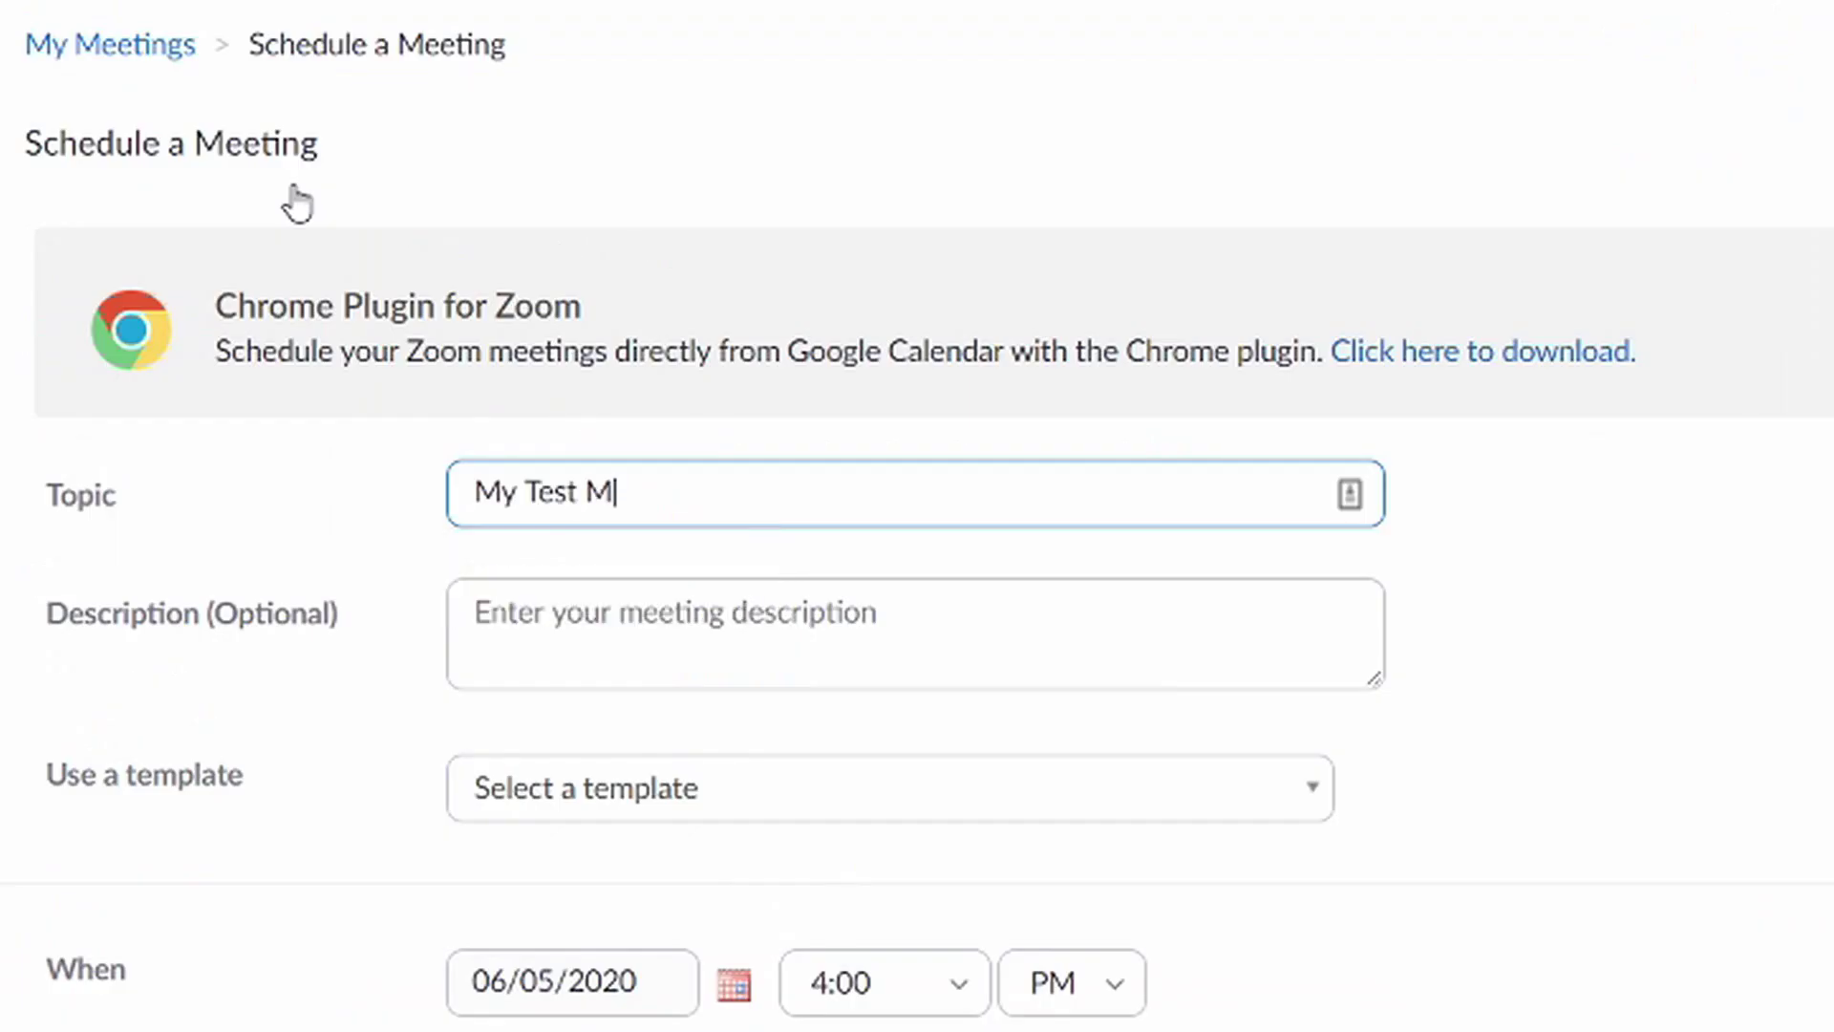
text(eeting for Polls)
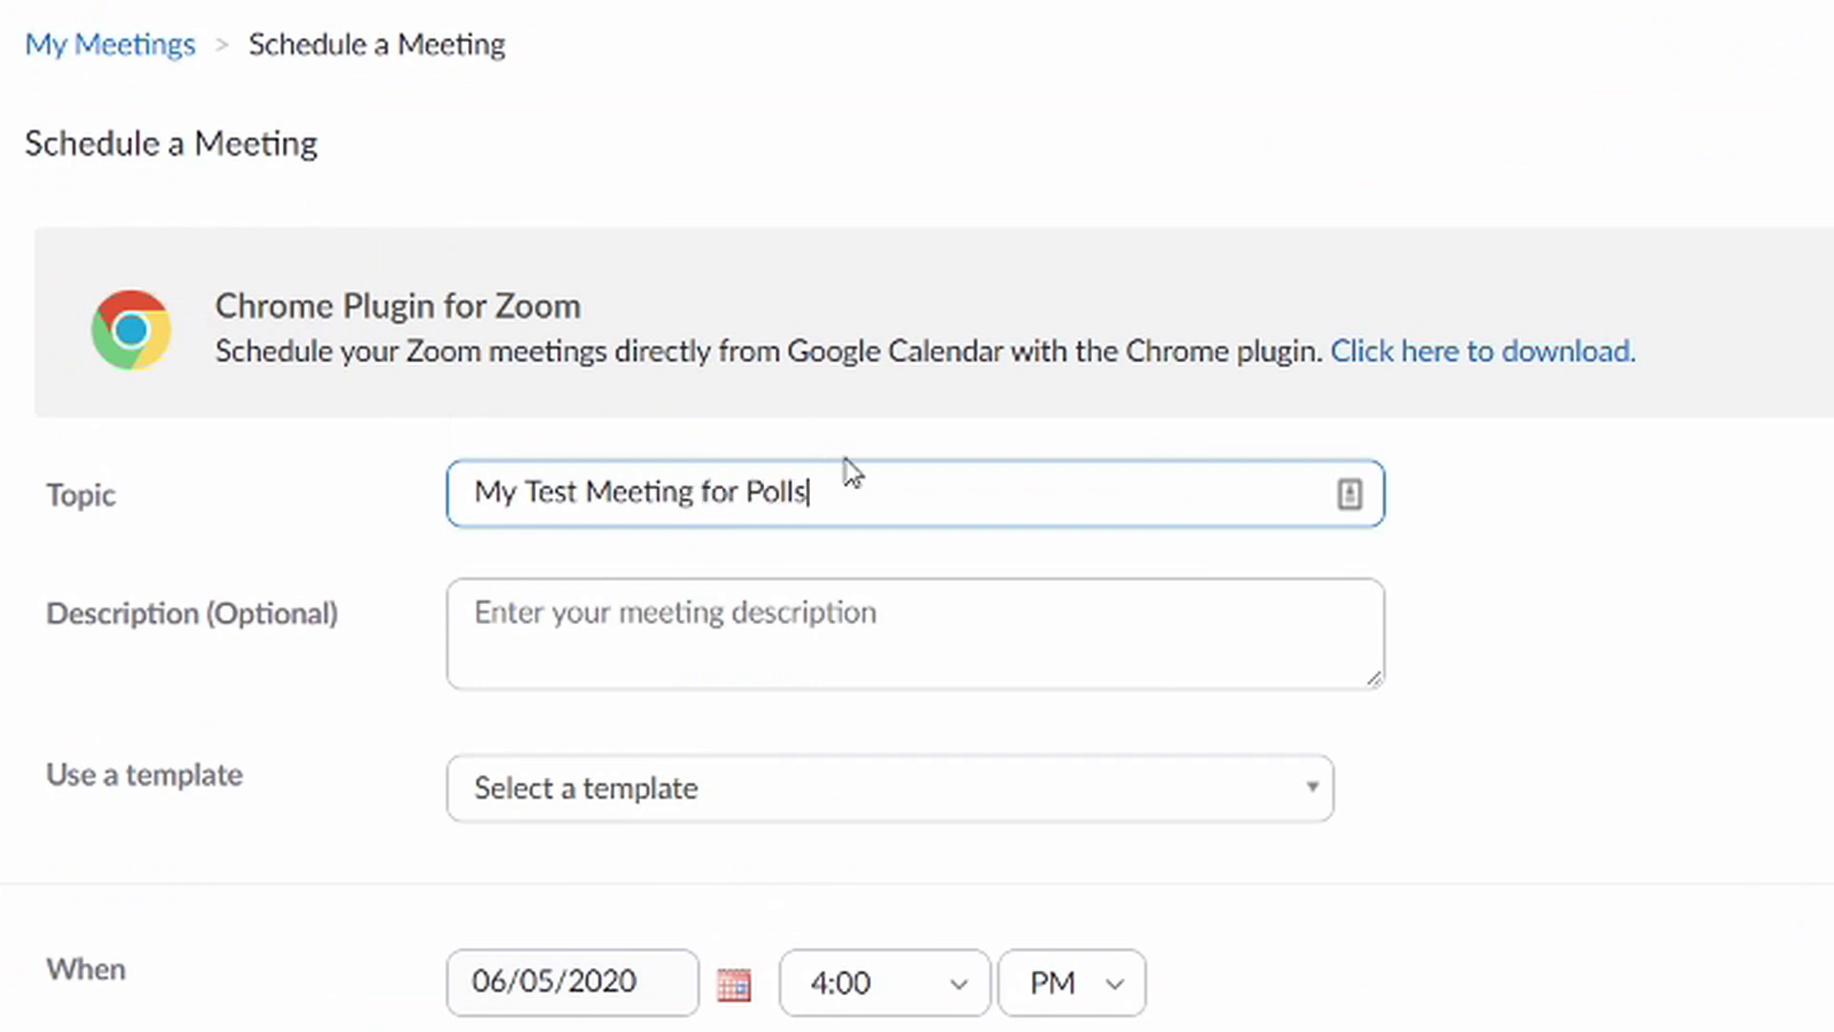
drag(868, 494, 304, 506)
key(ctrl+c)
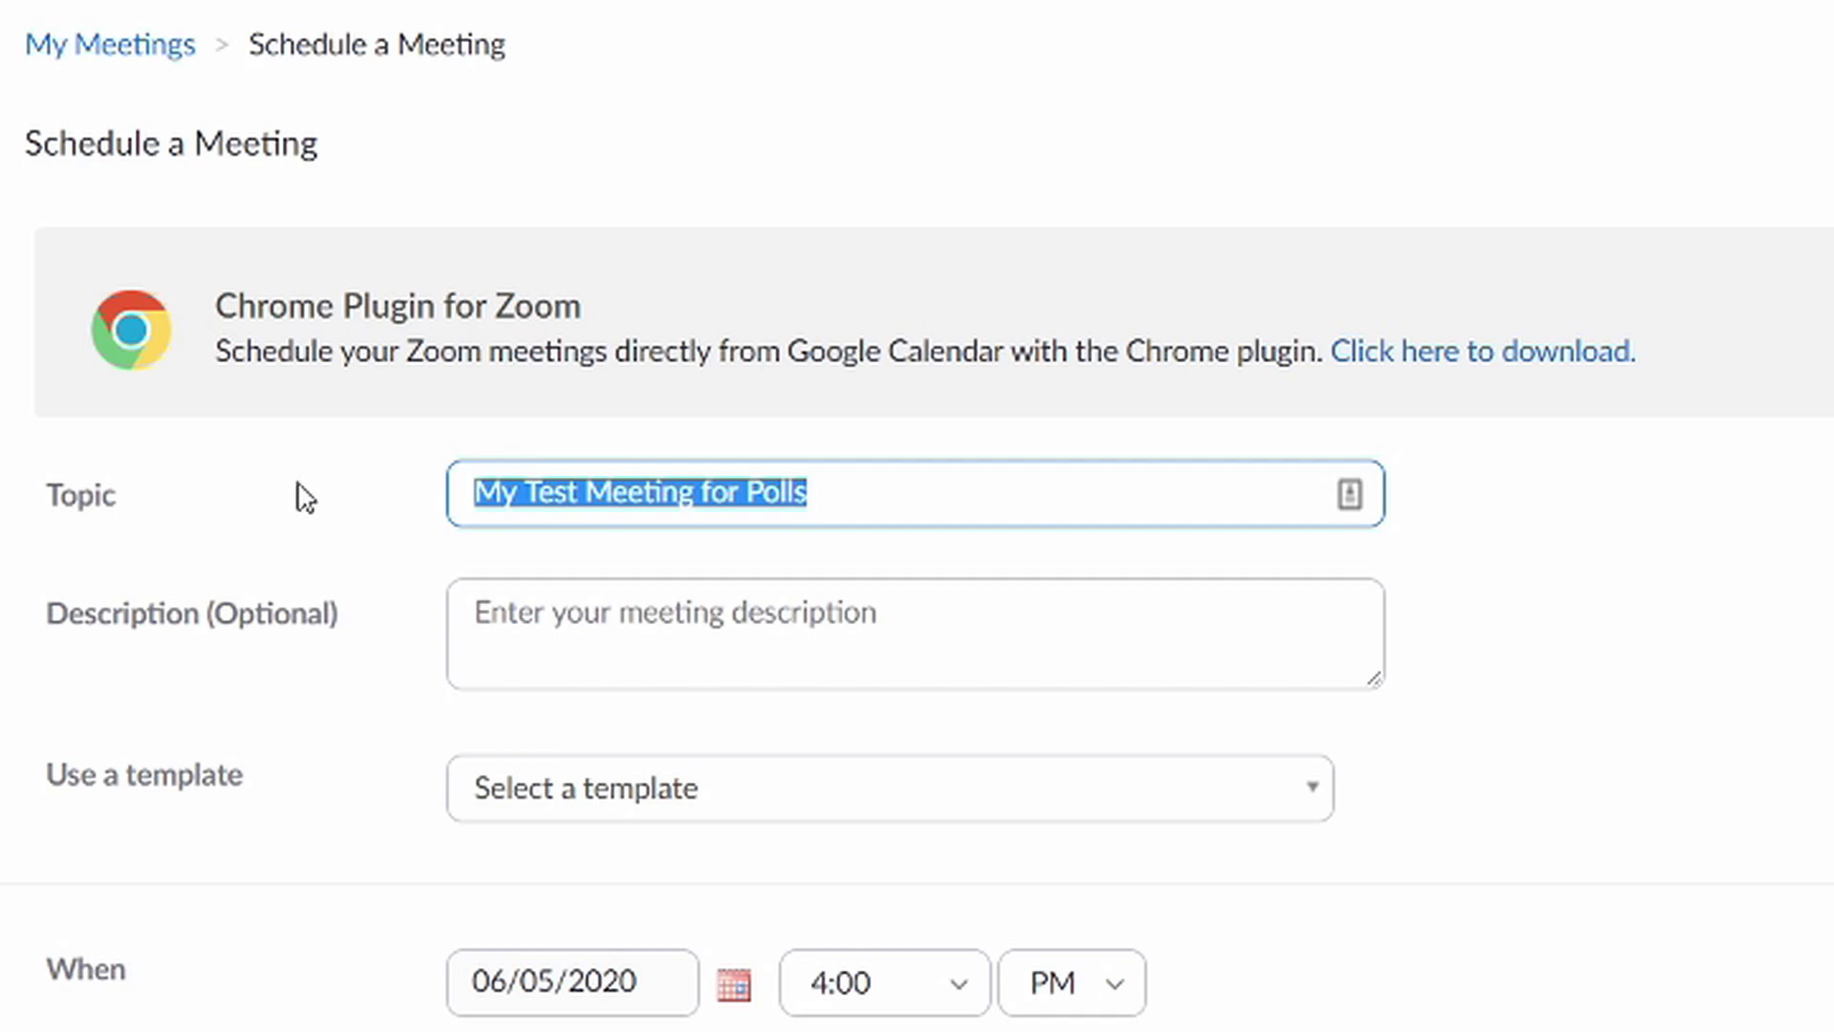
click(488, 601)
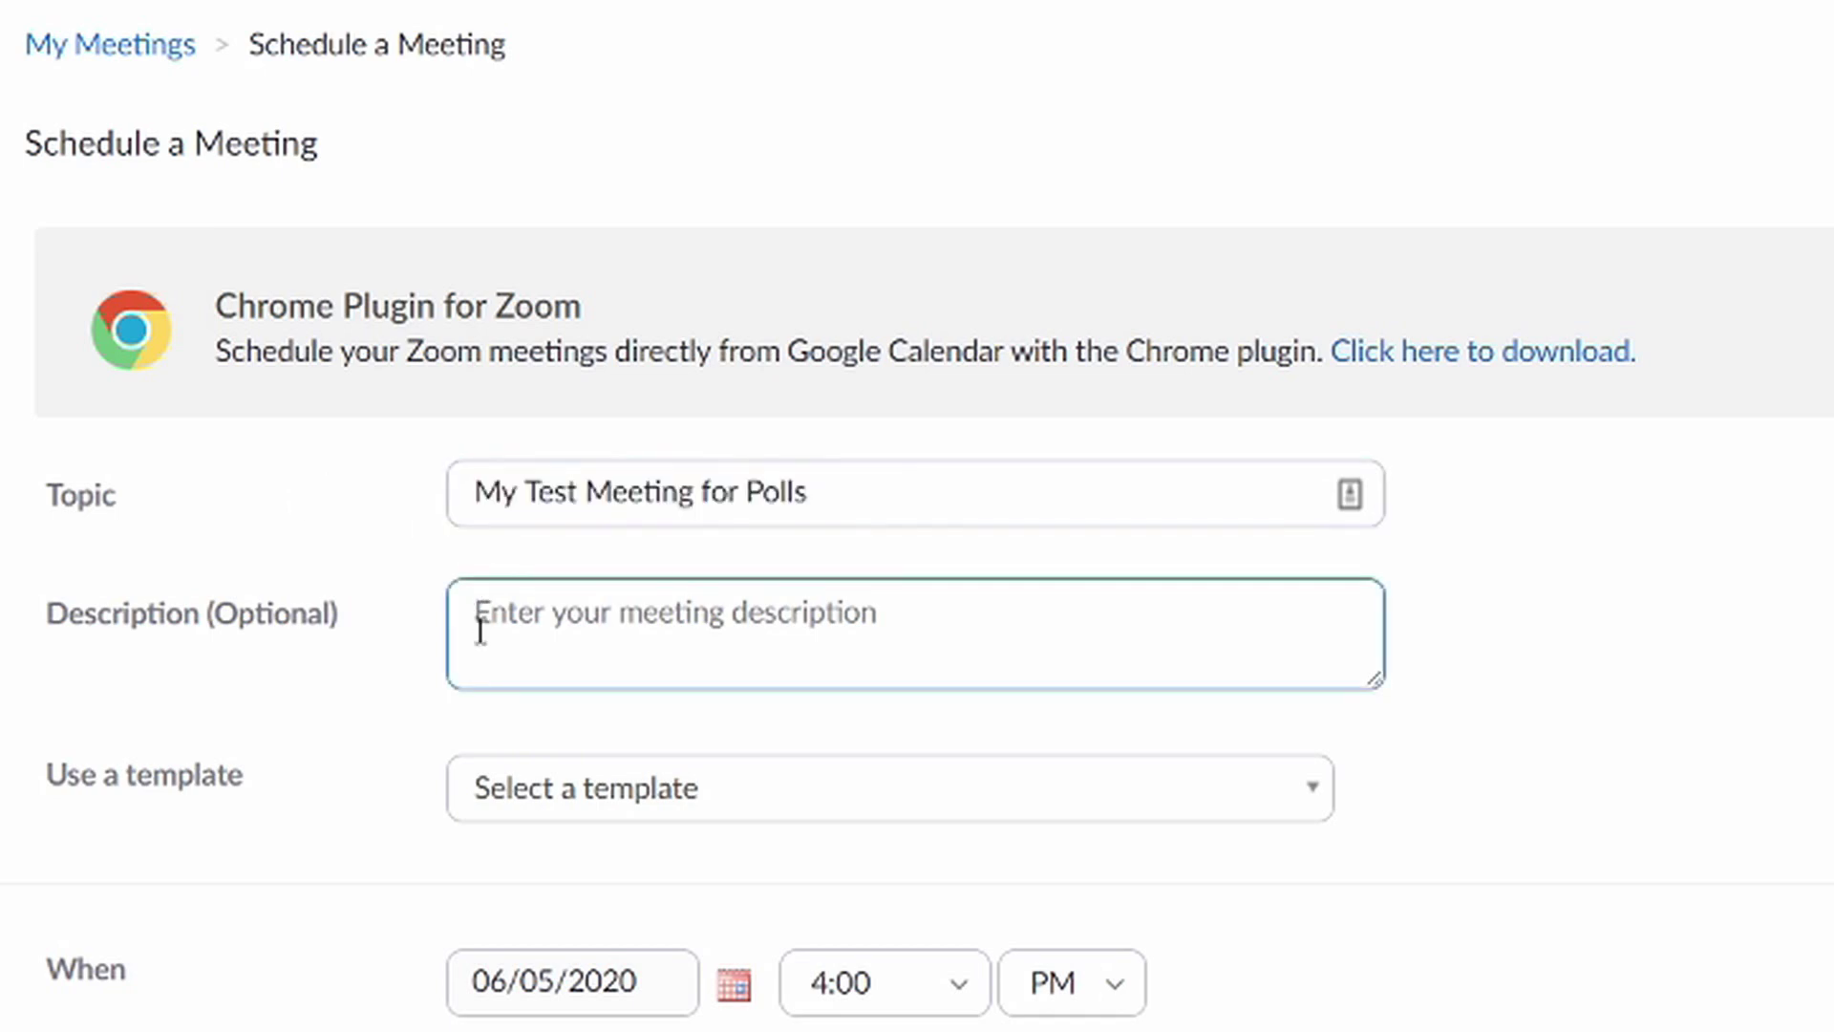
key(ctrl+v)
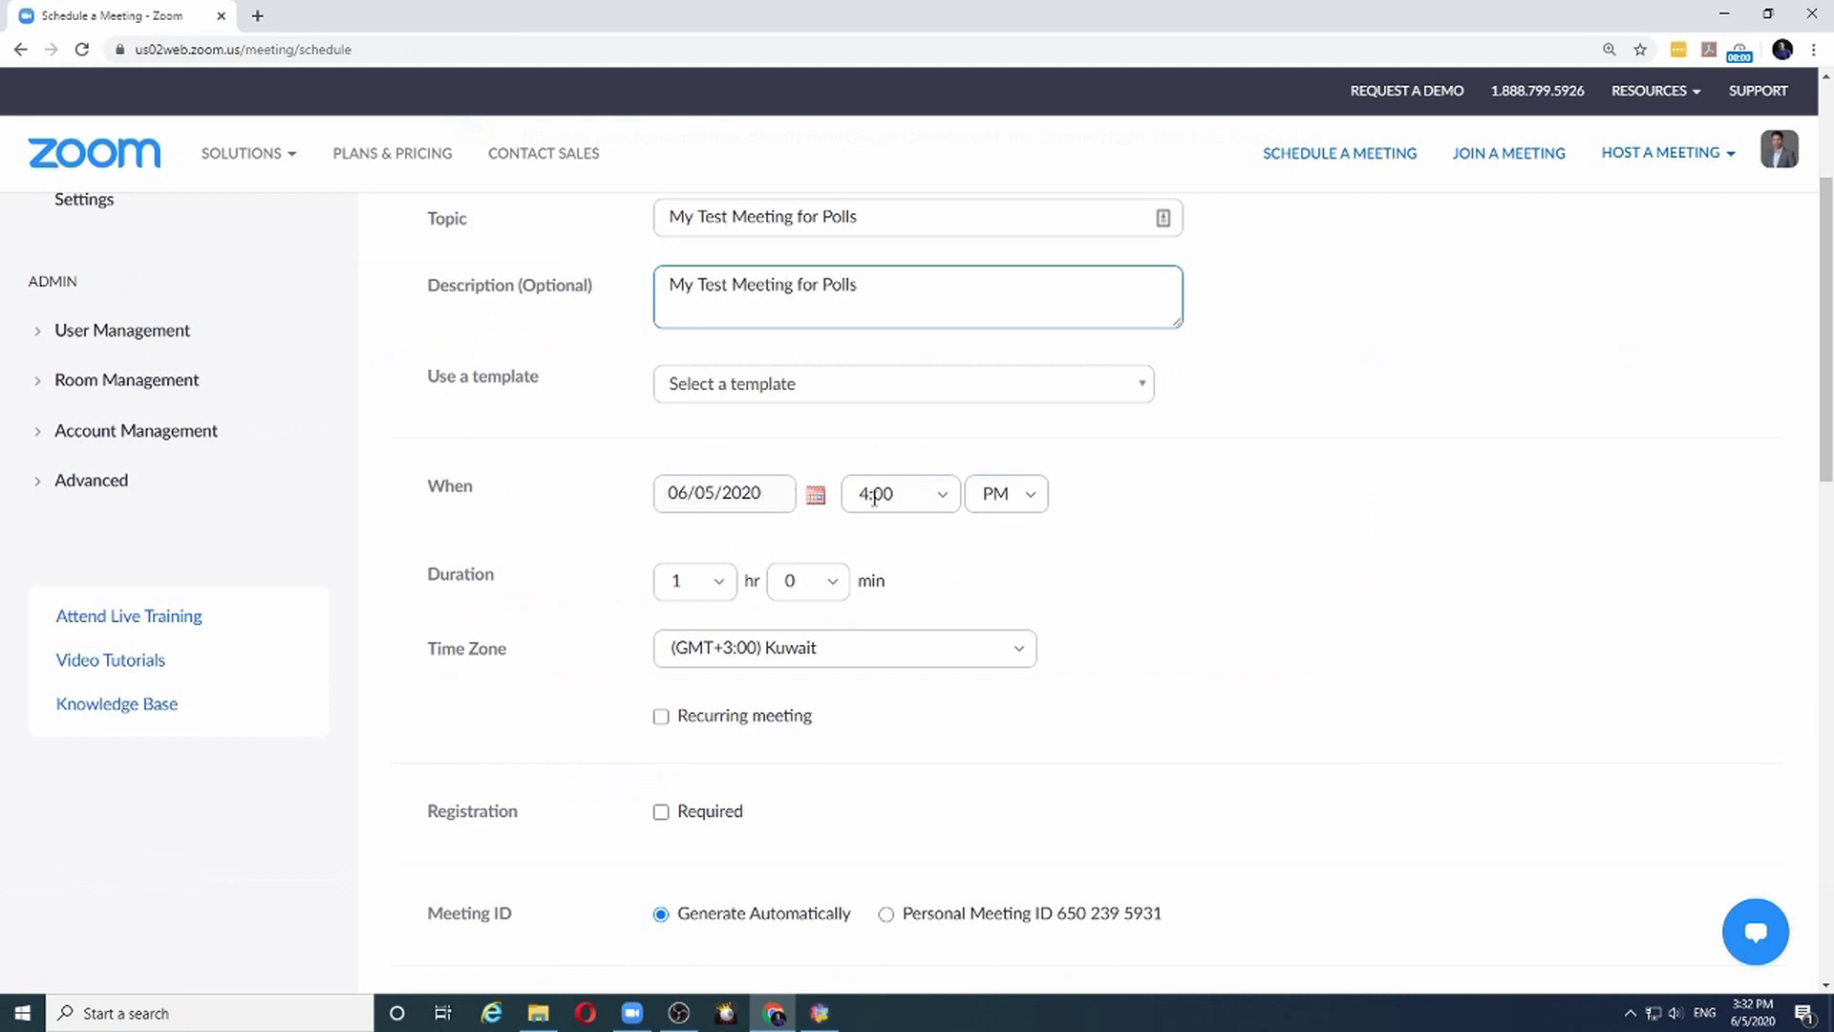
Set the meeting start time to 4:30 PM and save it
click(941, 498)
scroll(903, 592, down, 1)
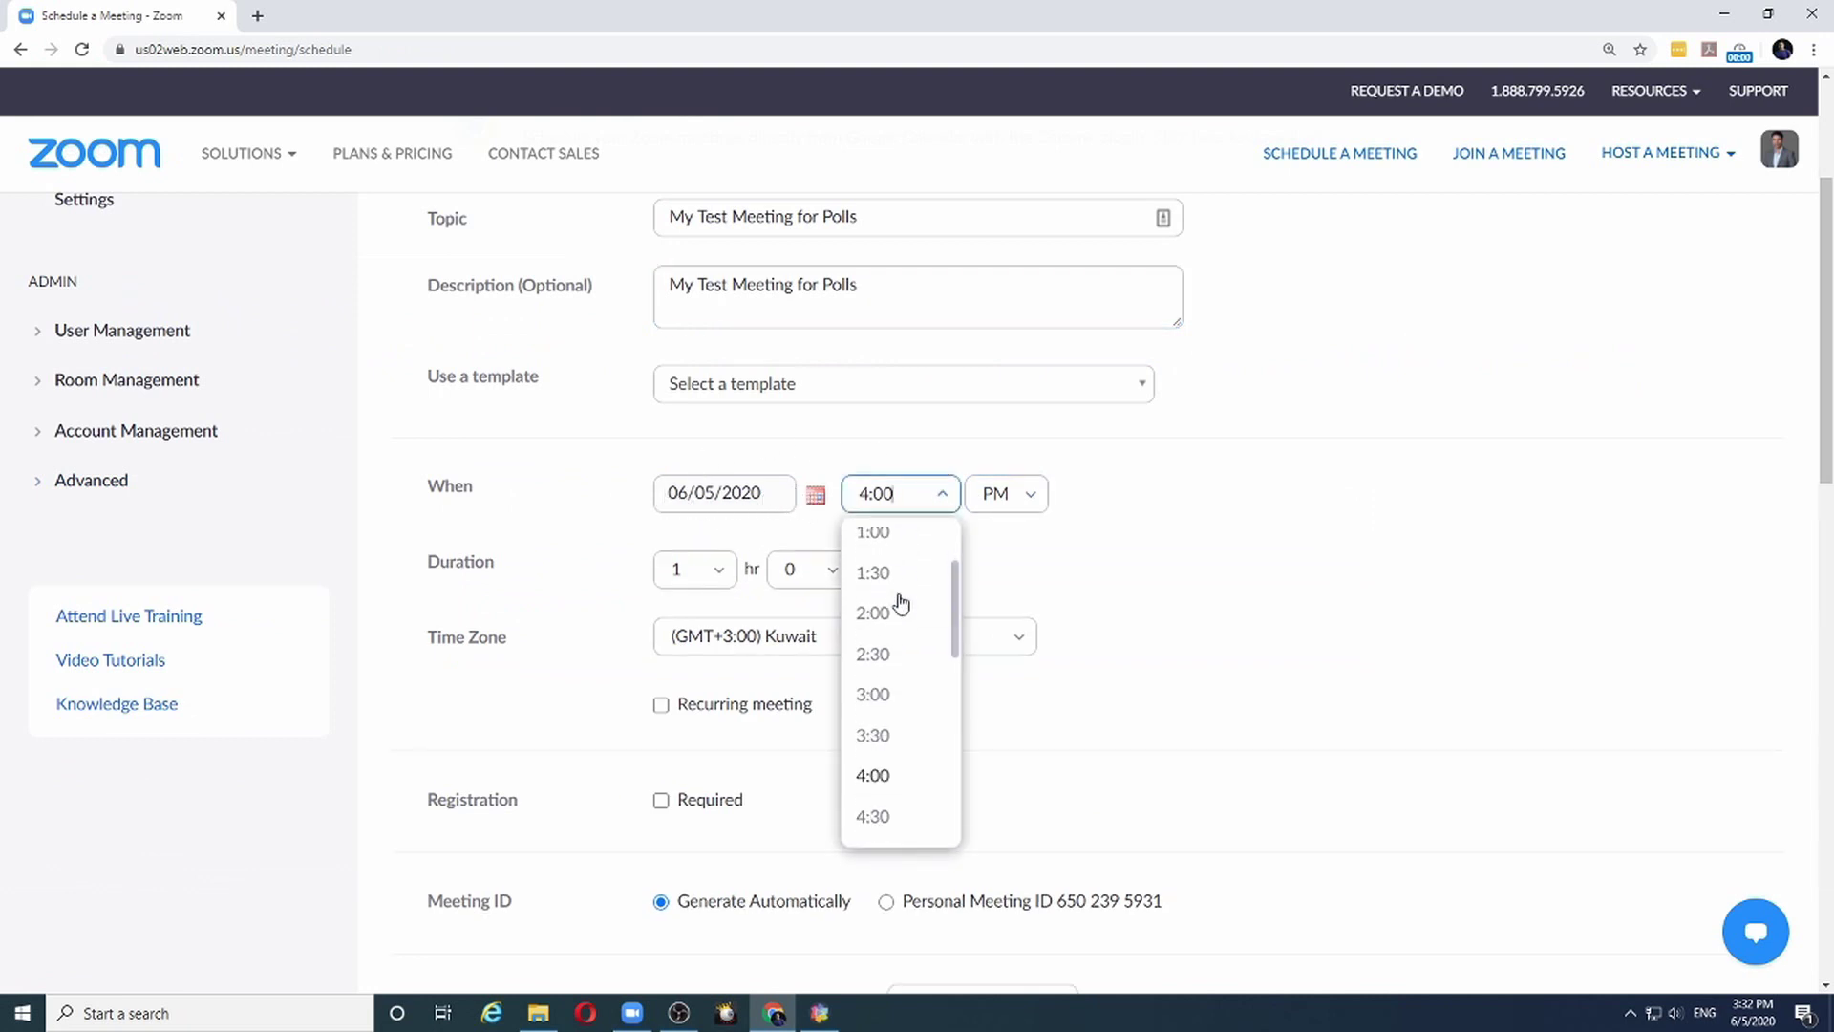
click(873, 817)
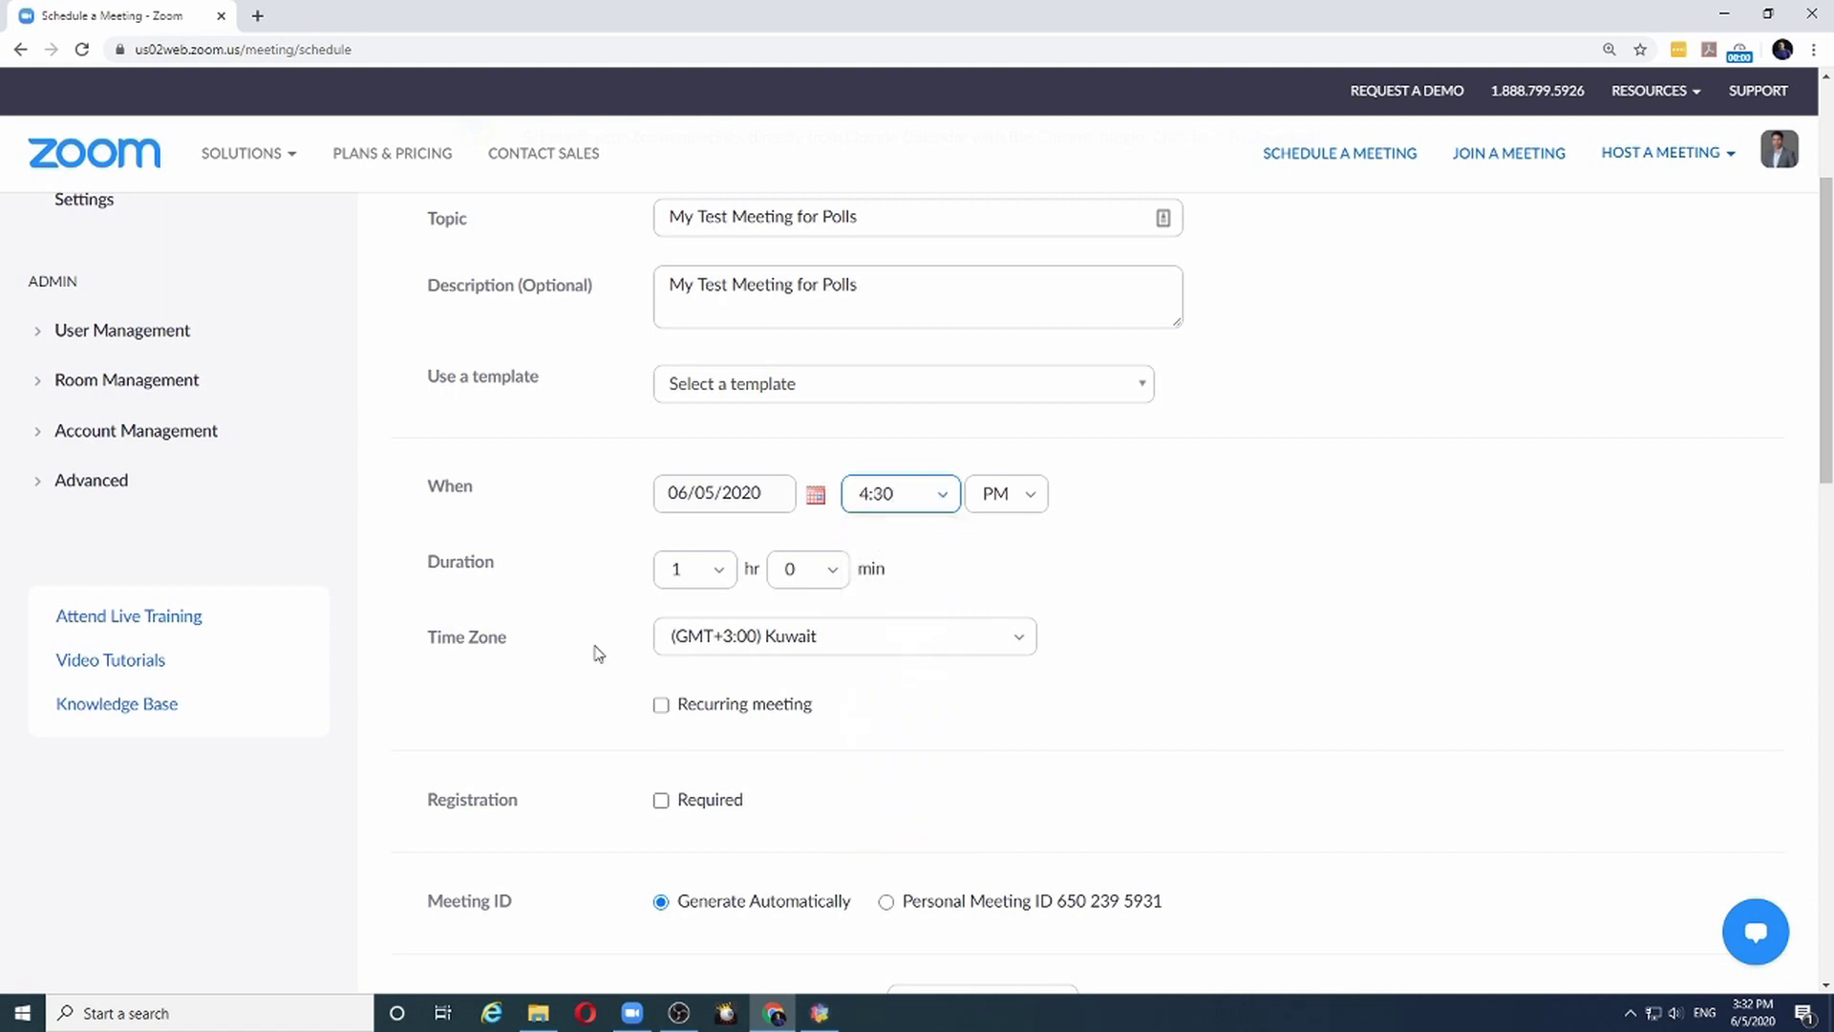
scroll(593, 650, down, 4)
scroll(590, 660, down, 10)
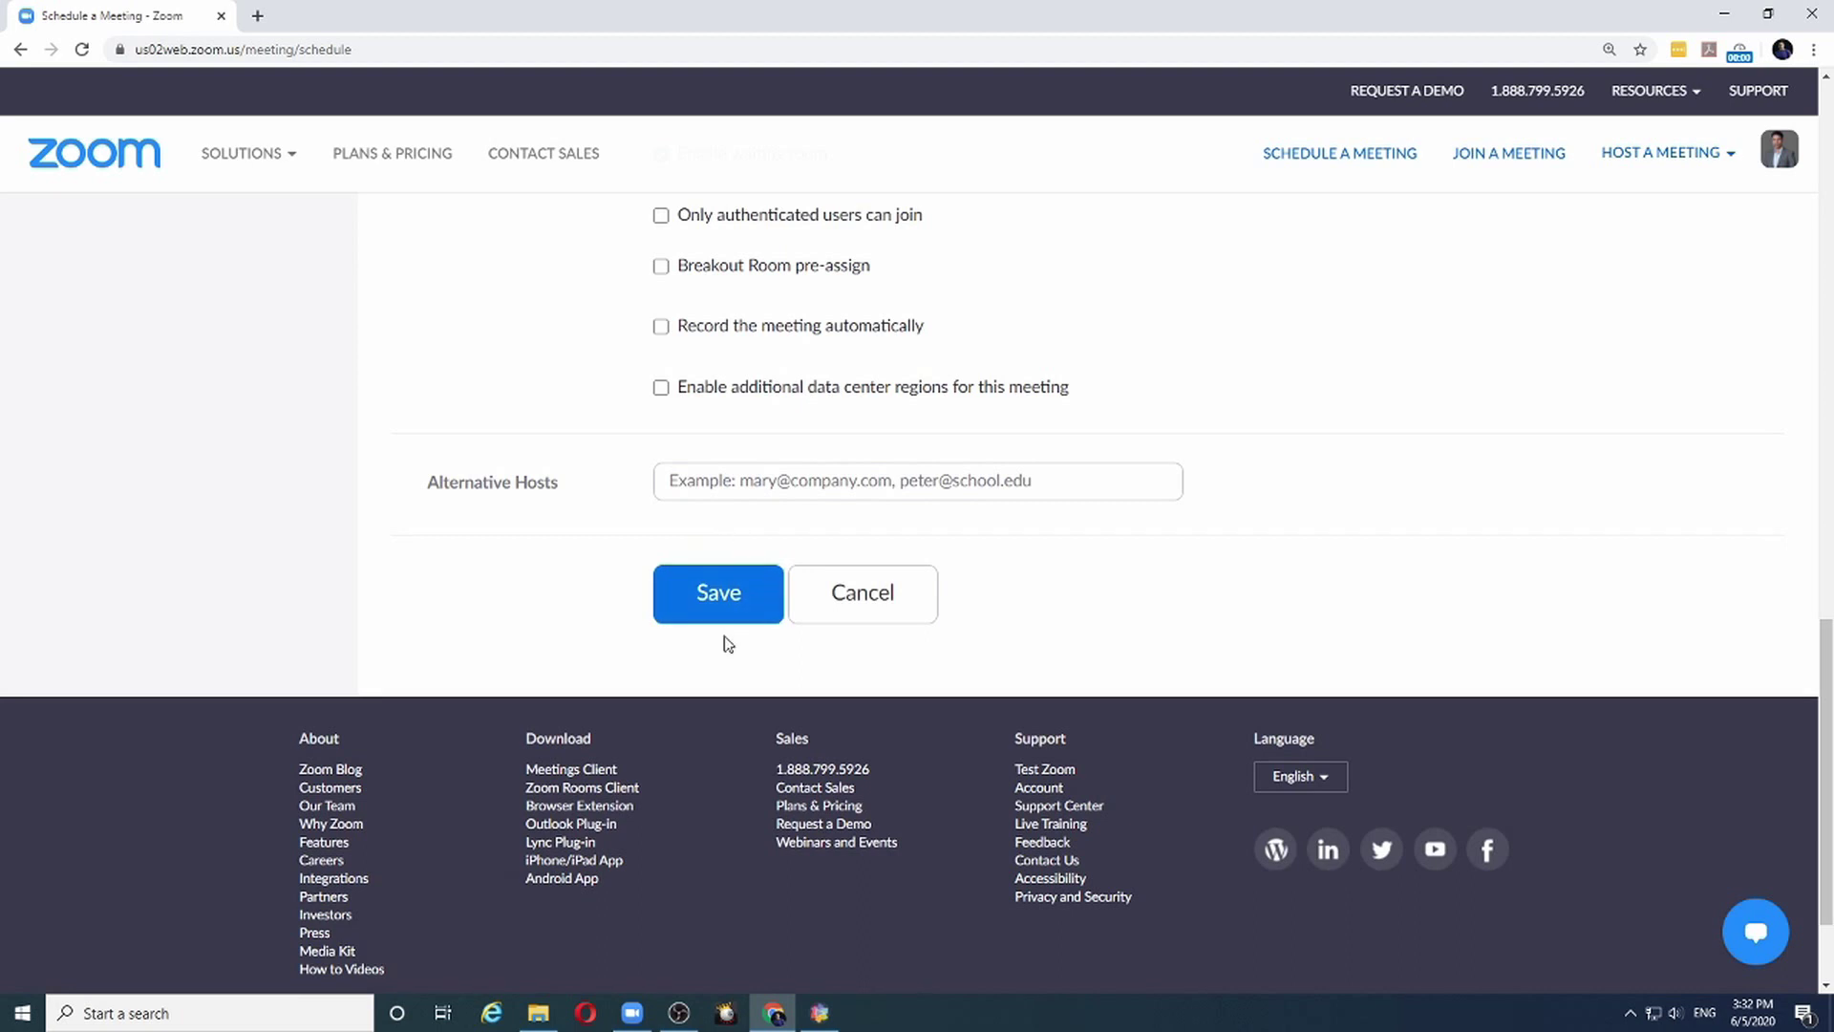
click(720, 608)
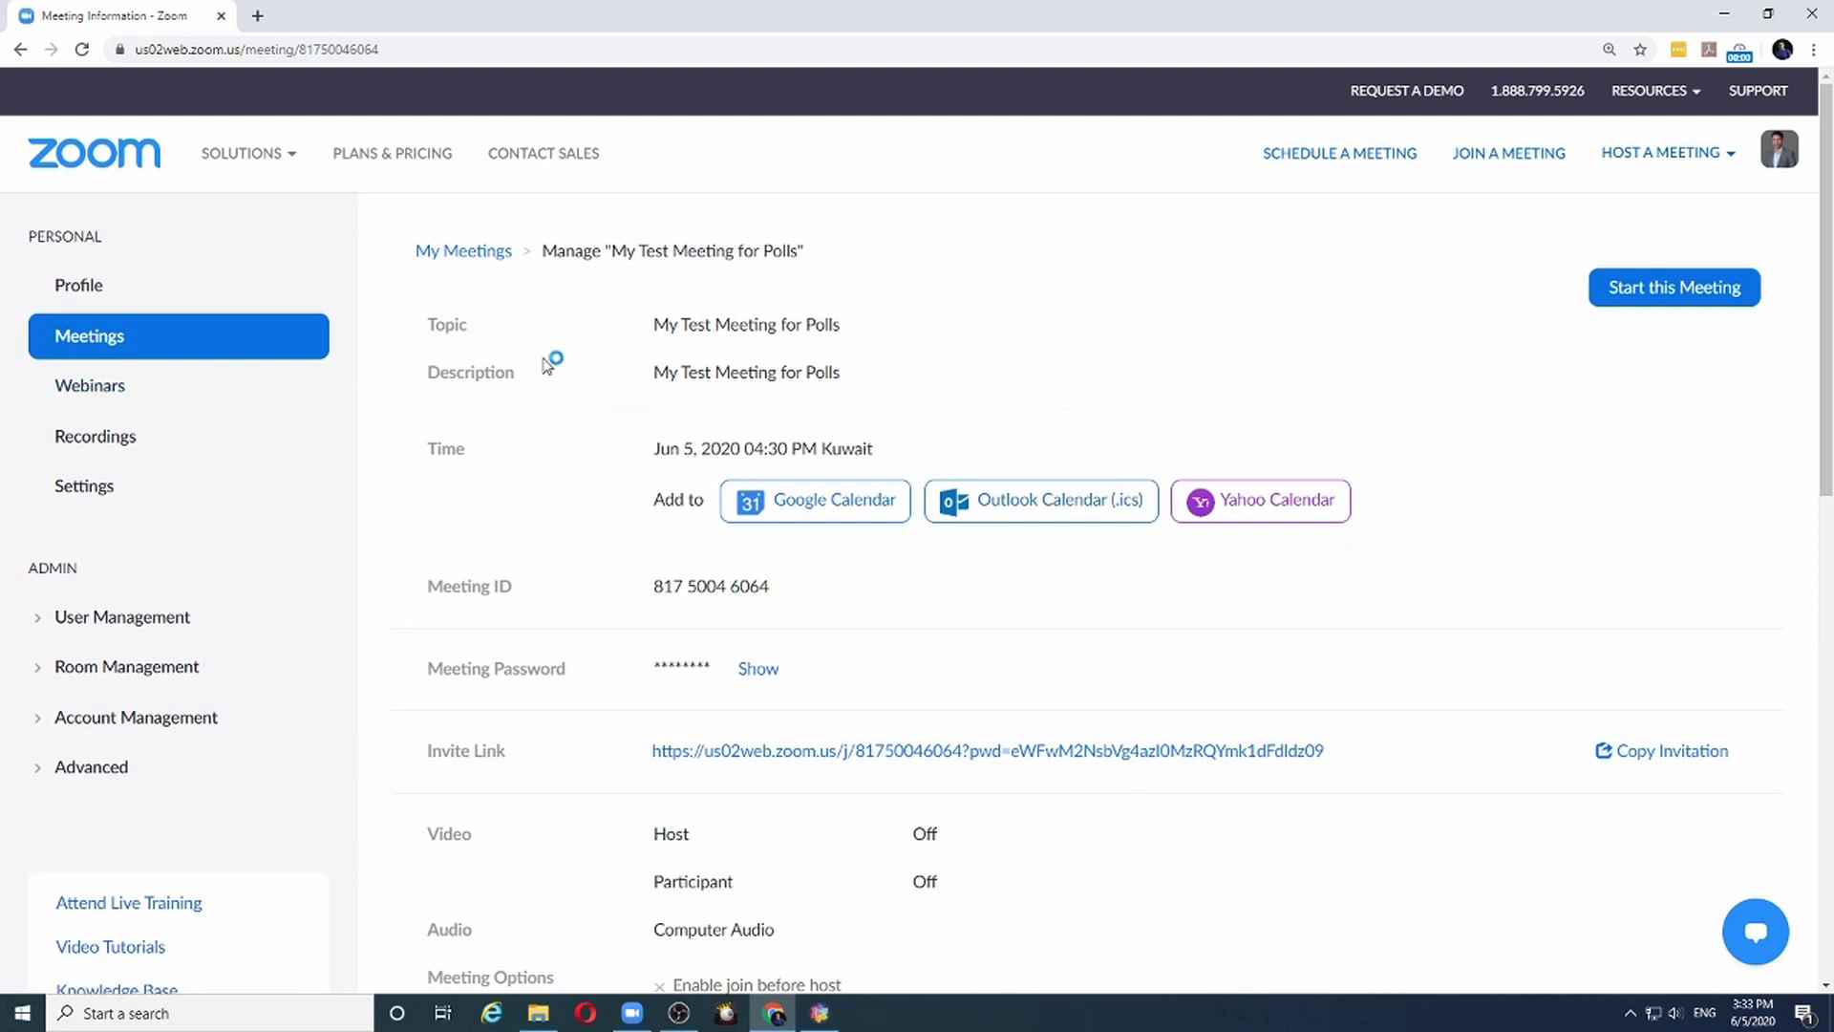
Scroll down the meeting details page to its empty Poll section
scroll(642, 367, down, 8)
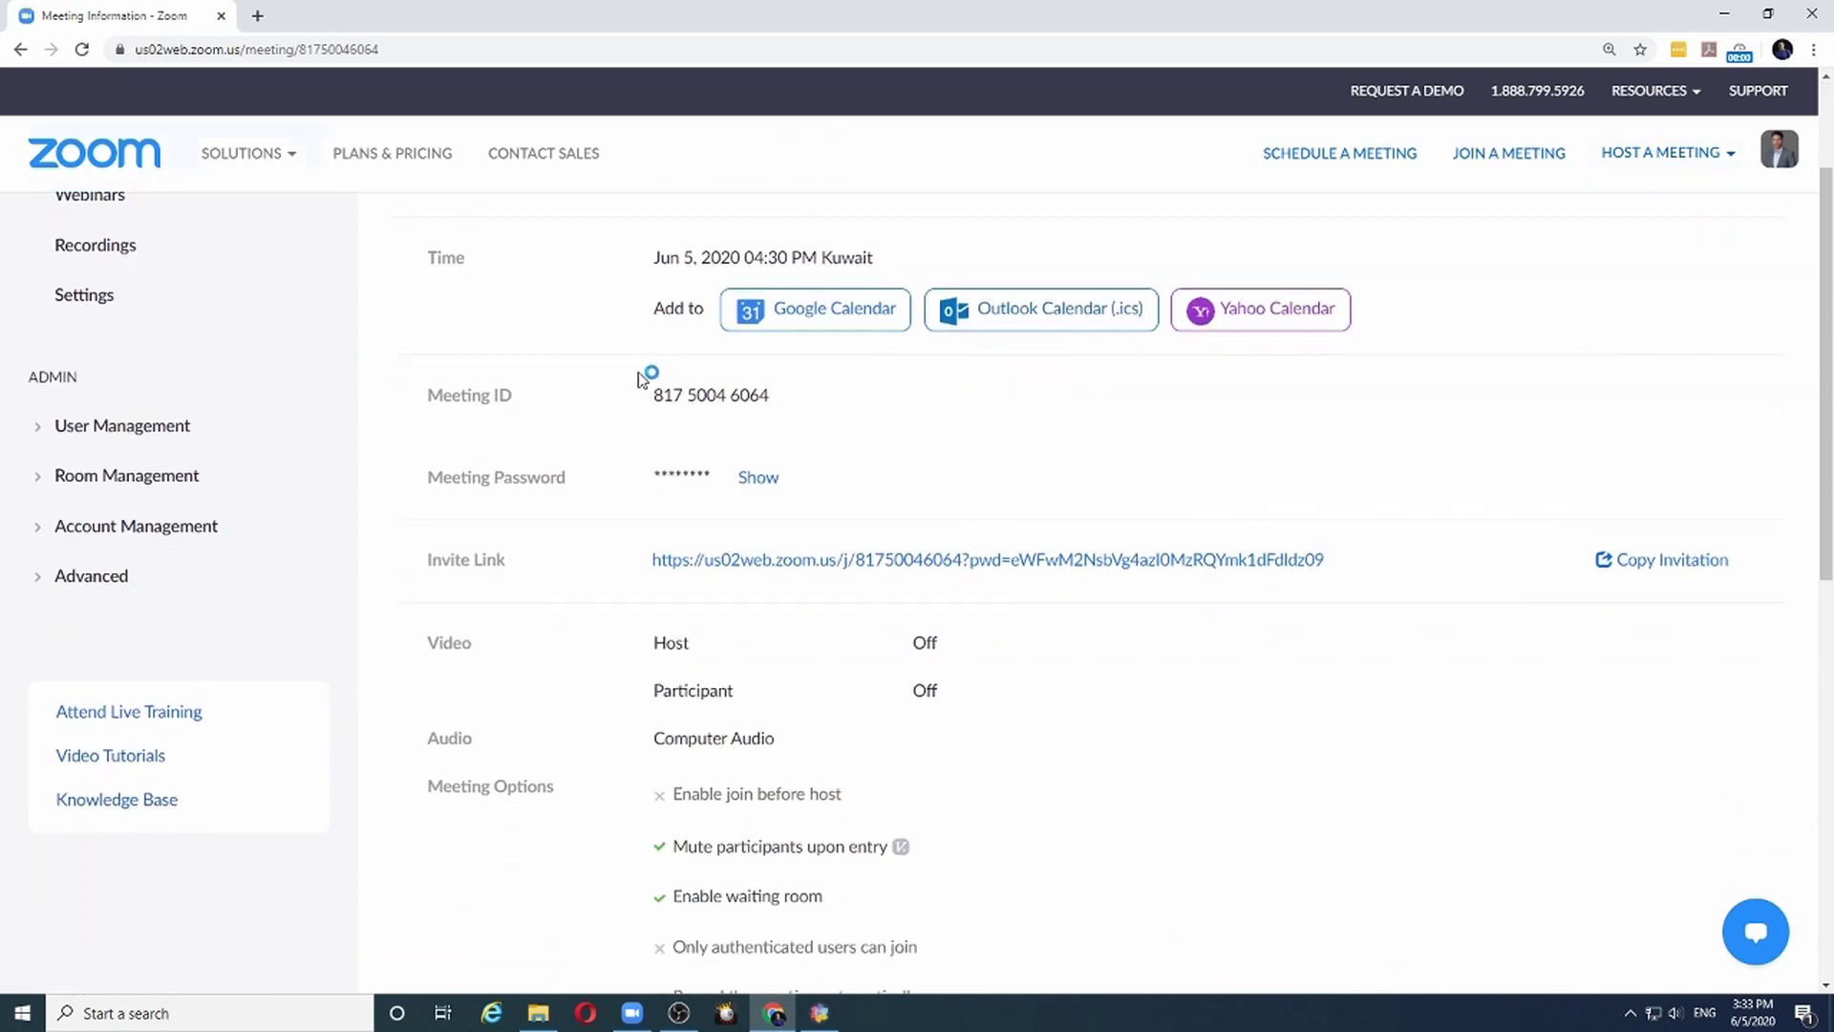
scroll(642, 389, down, 1)
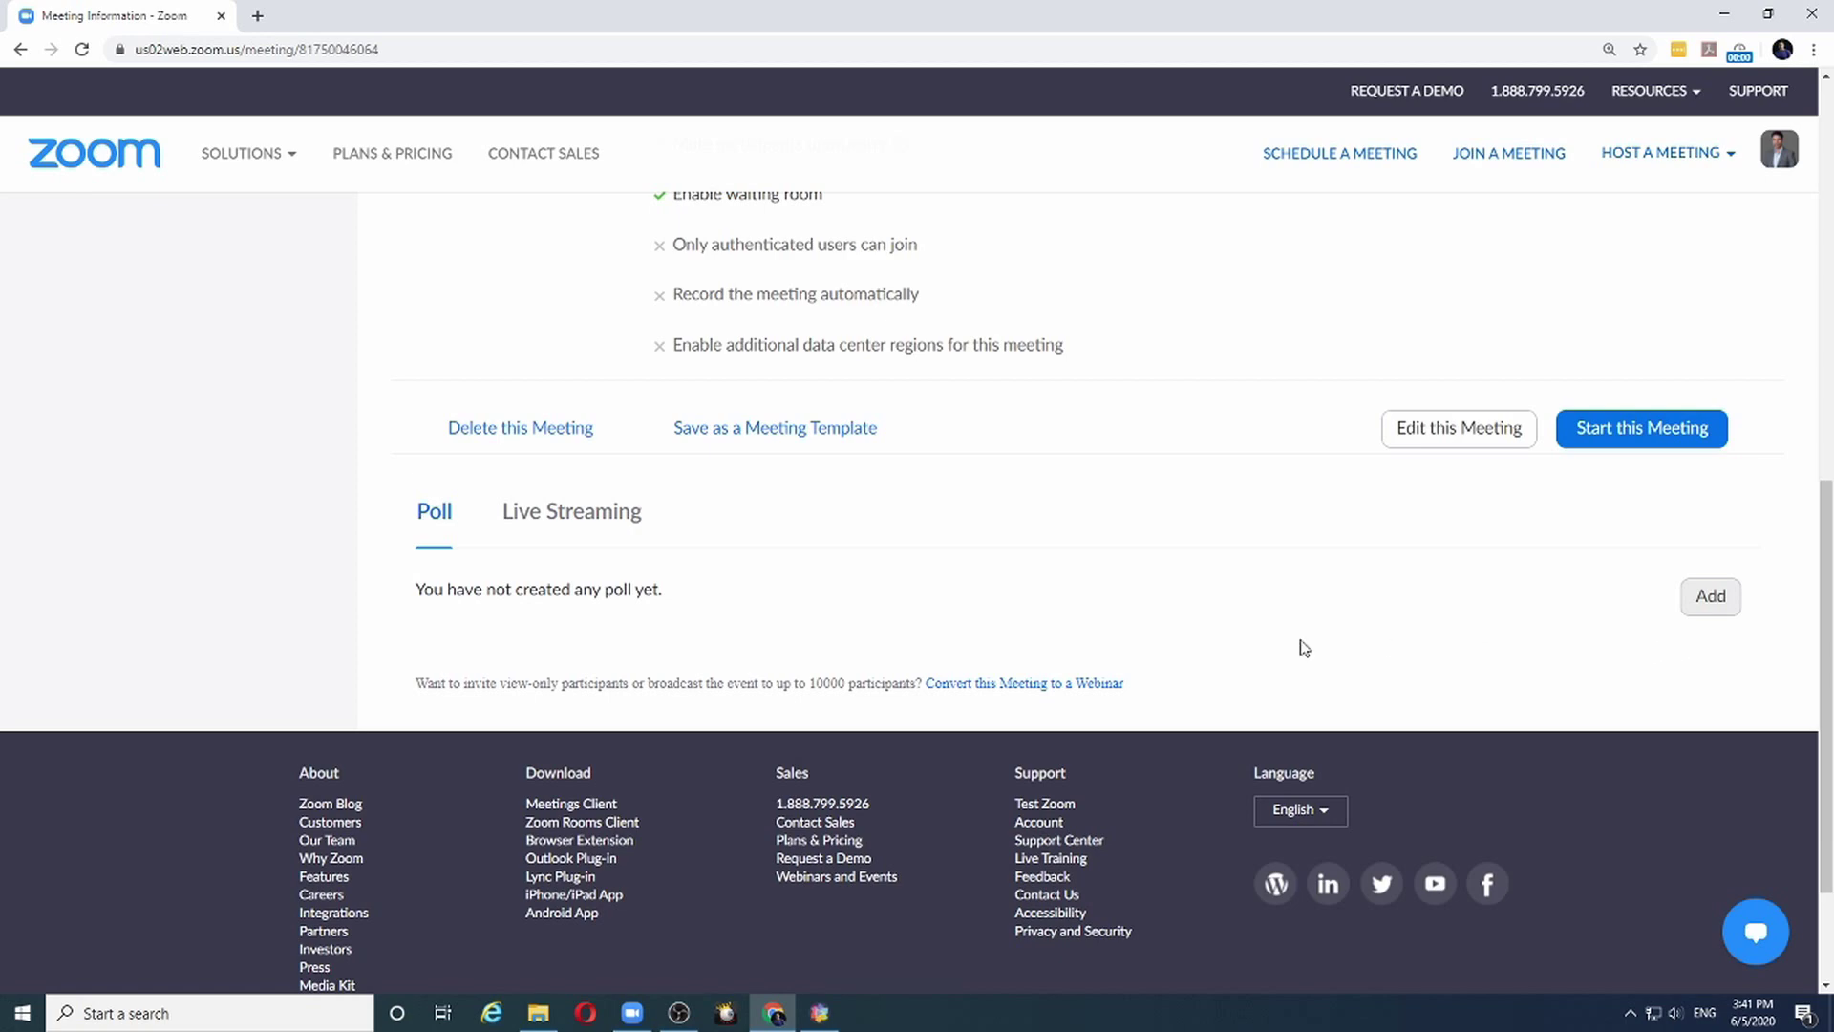
Add a poll titled 'Best Speaker' with the question 'Choose the best speaker'
click(1710, 597)
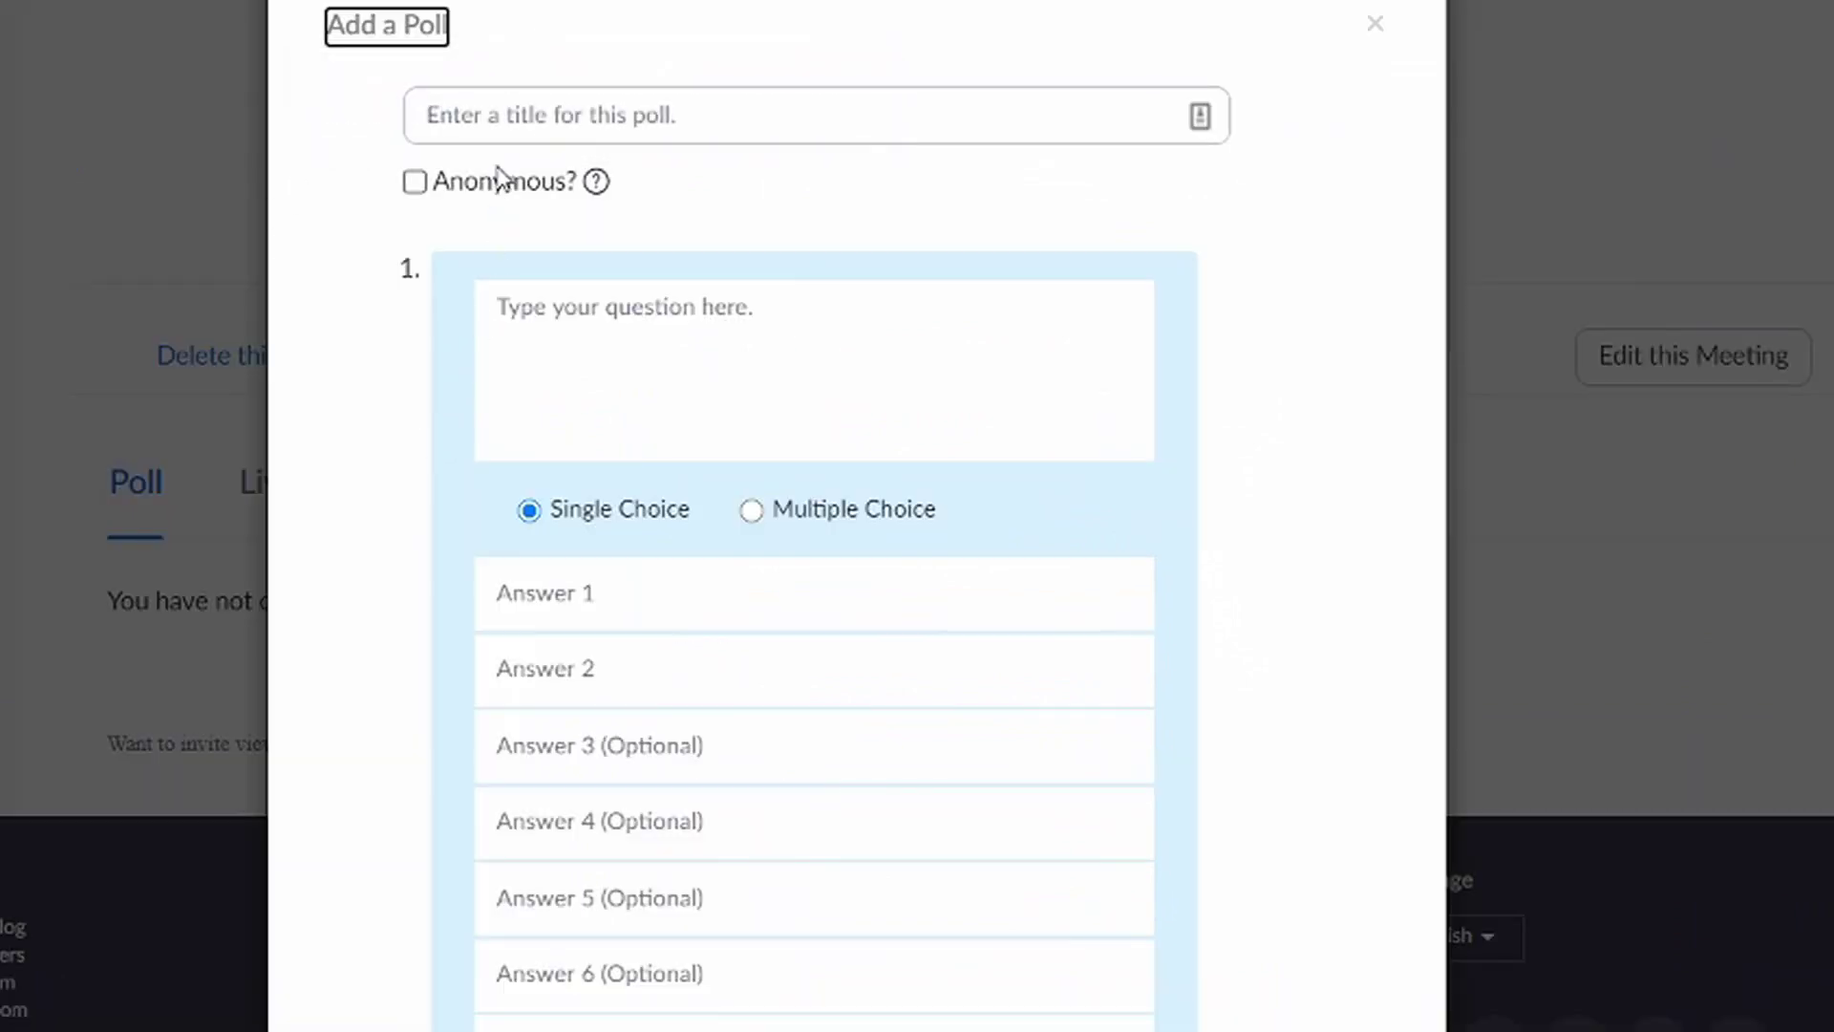
click(515, 117)
text(Best S)
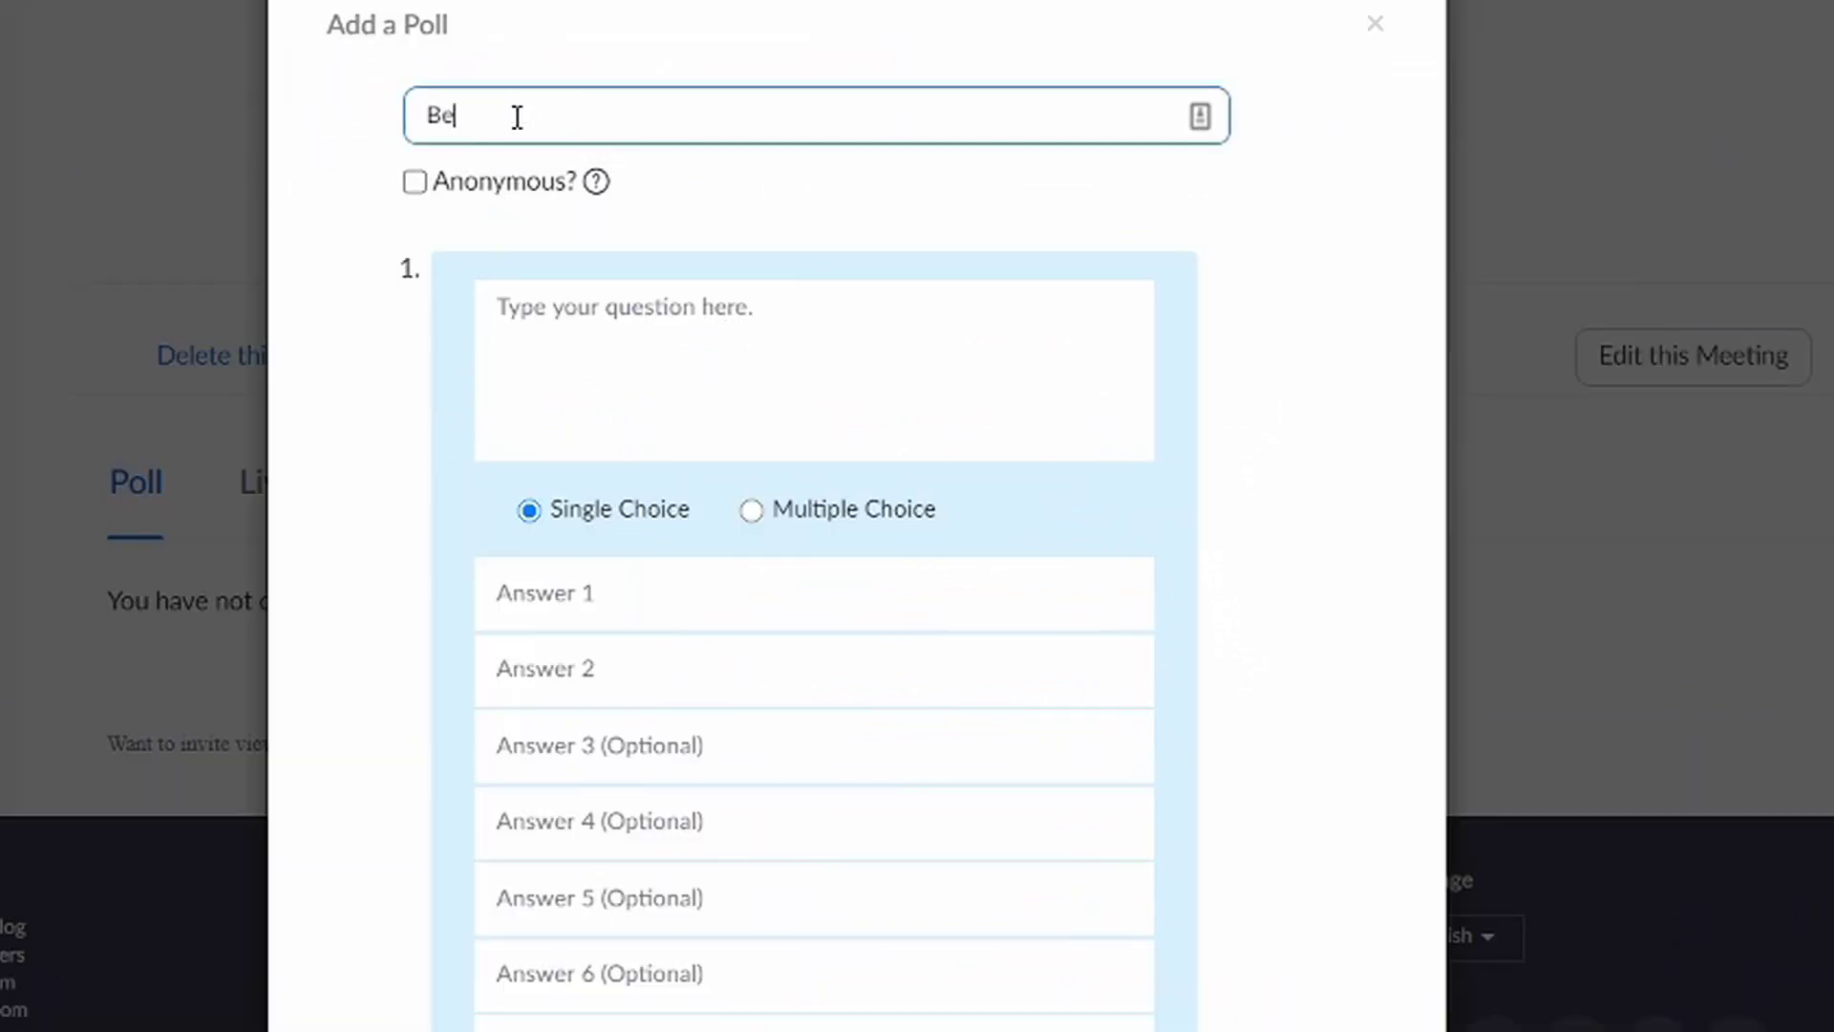
text(peaker)
click(575, 332)
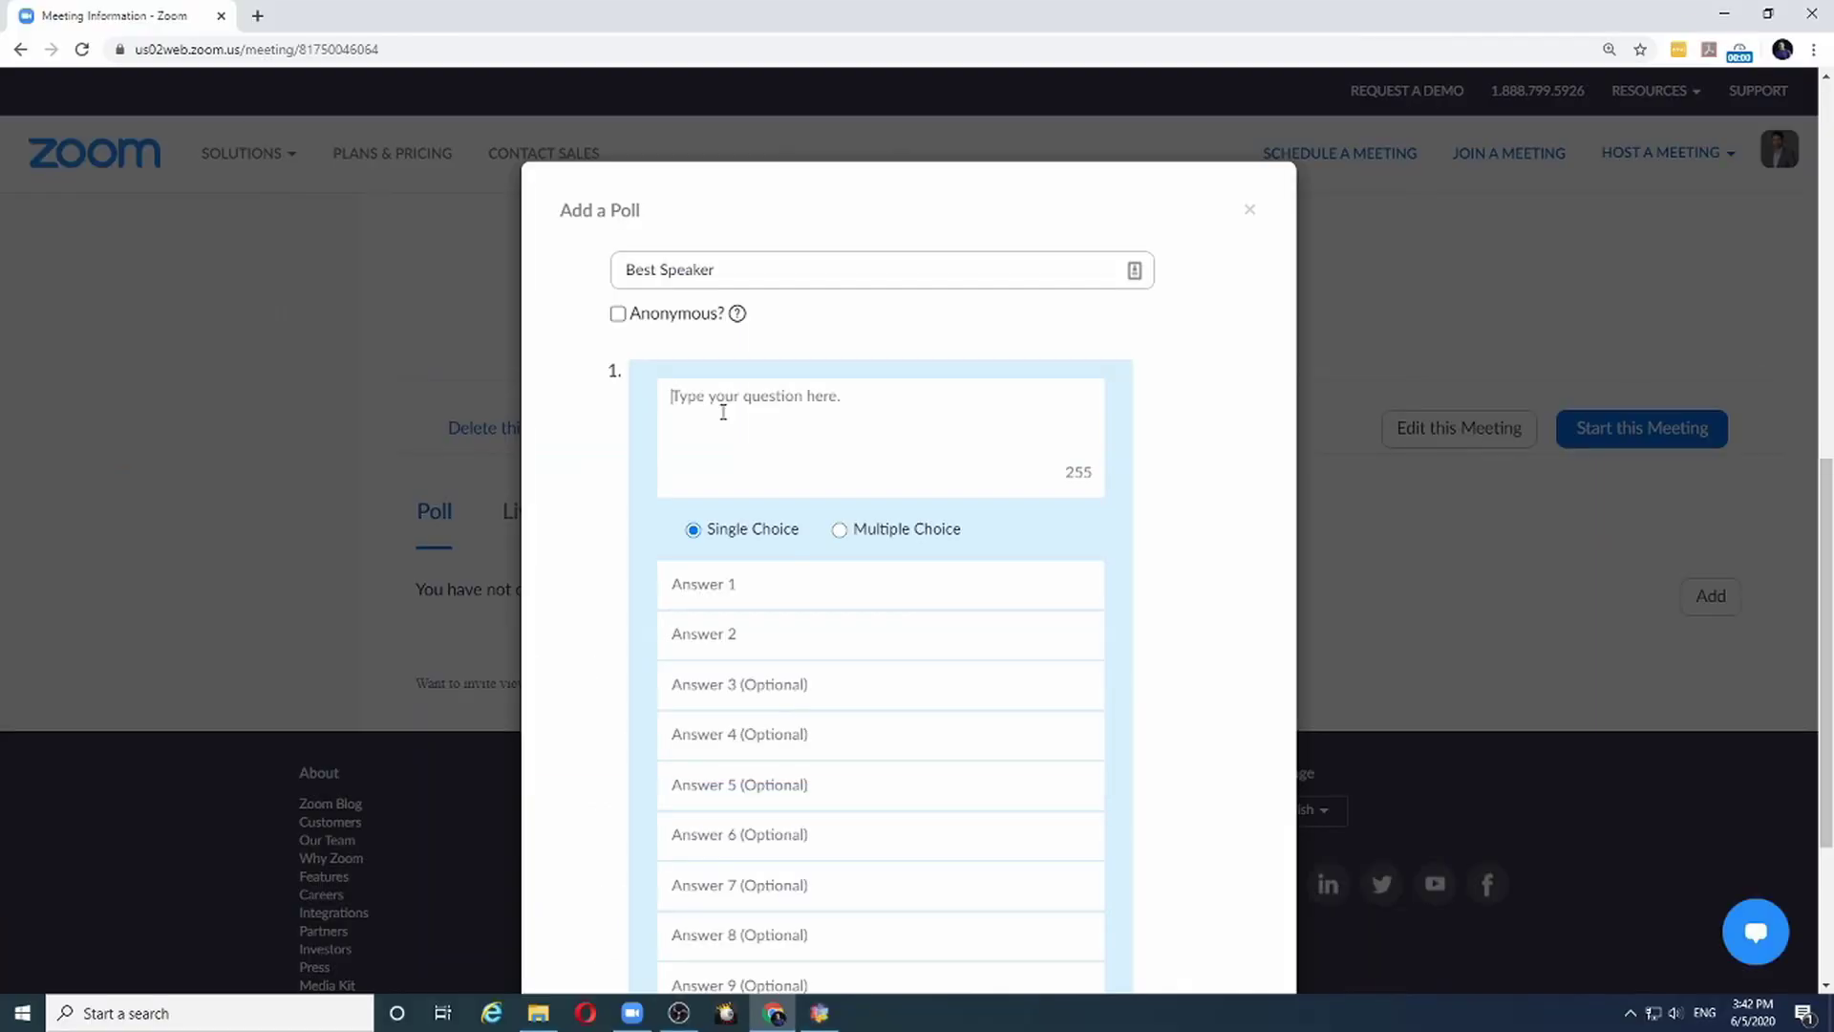
text(Choose the best speaker)
Enter answers John Smith, Tom Cruise and Andy Samberg, and save the poll
click(711, 589)
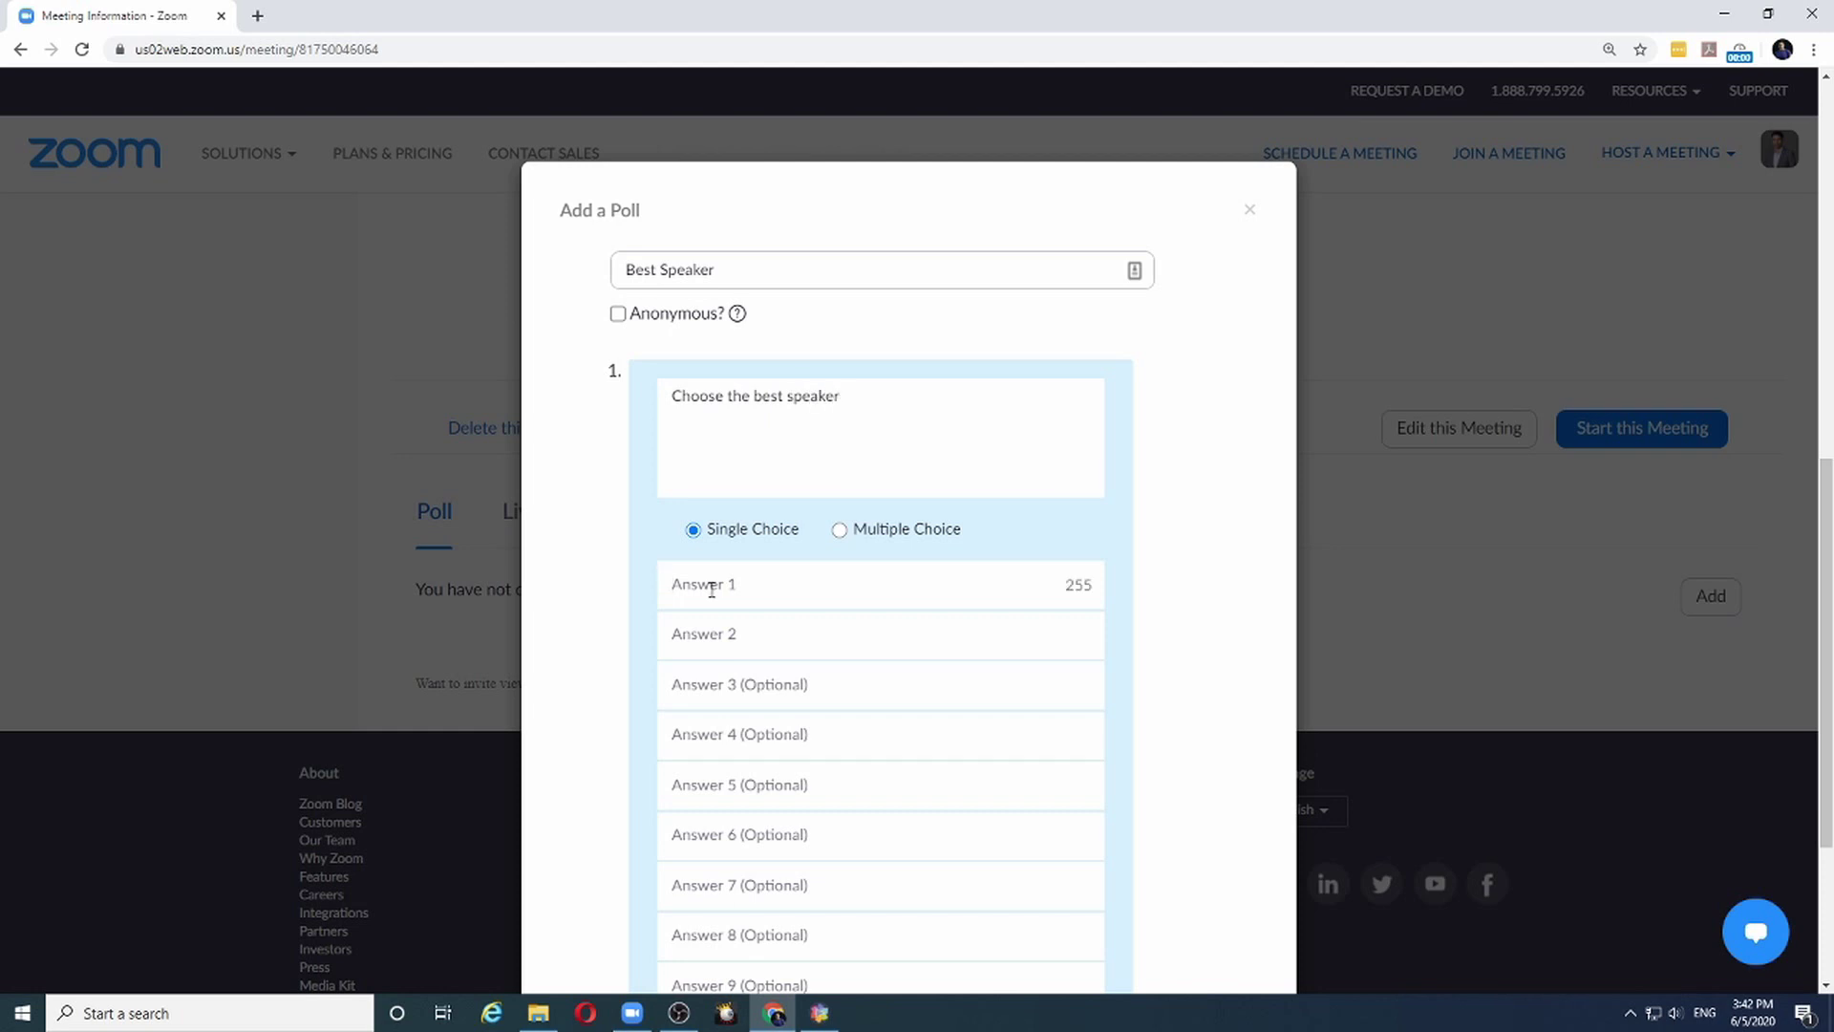
text(John )
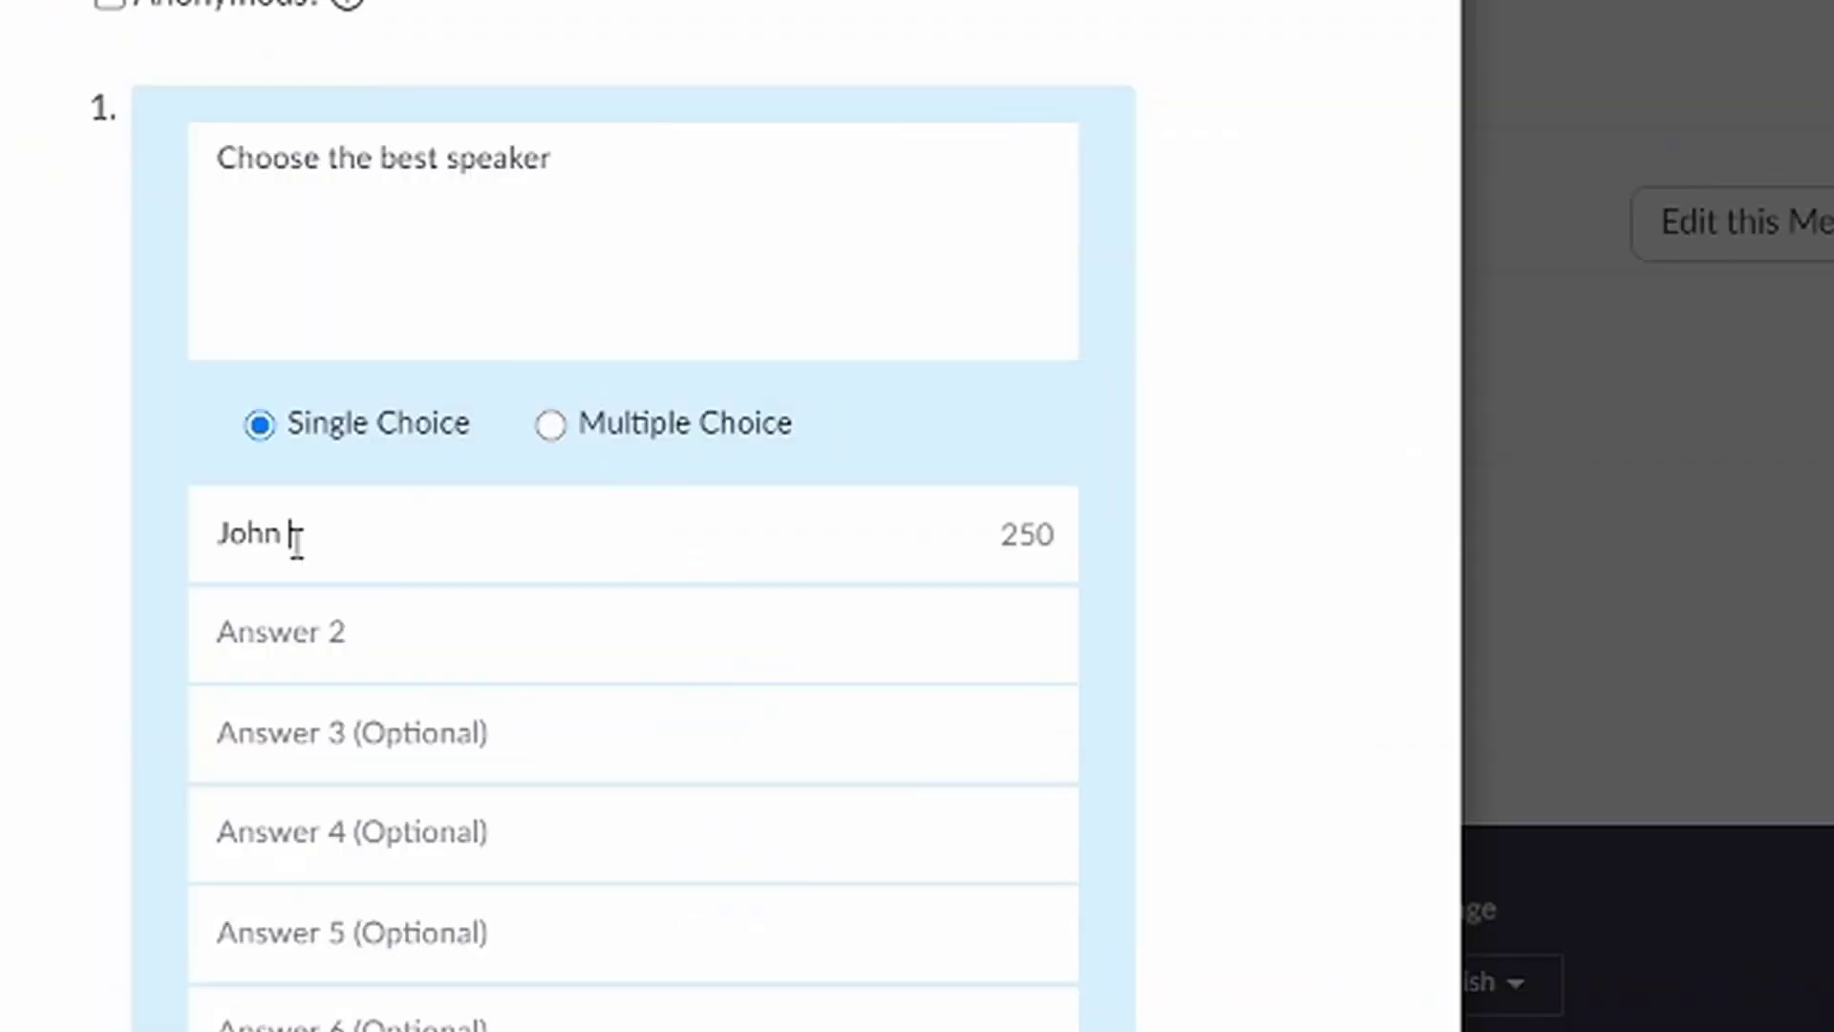
text(Smith)
key(Tab)
text(Tom Cruise)
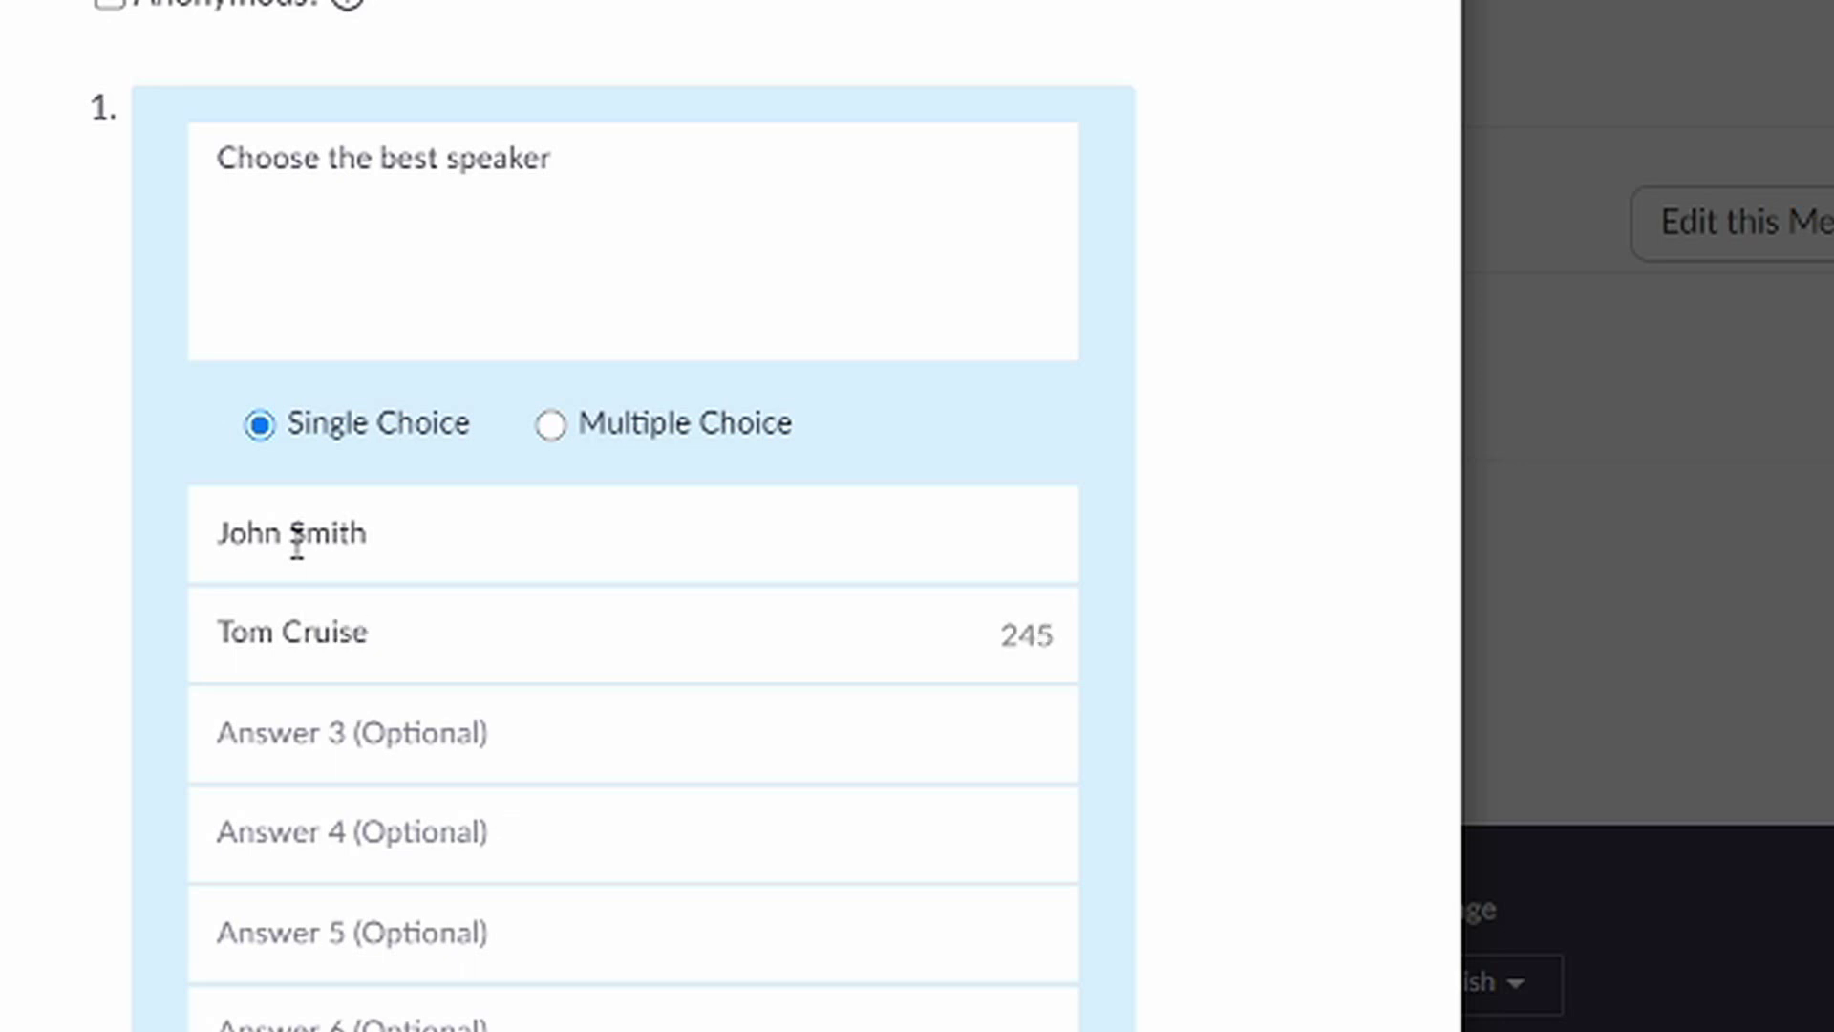
key(Tab)
text(A)
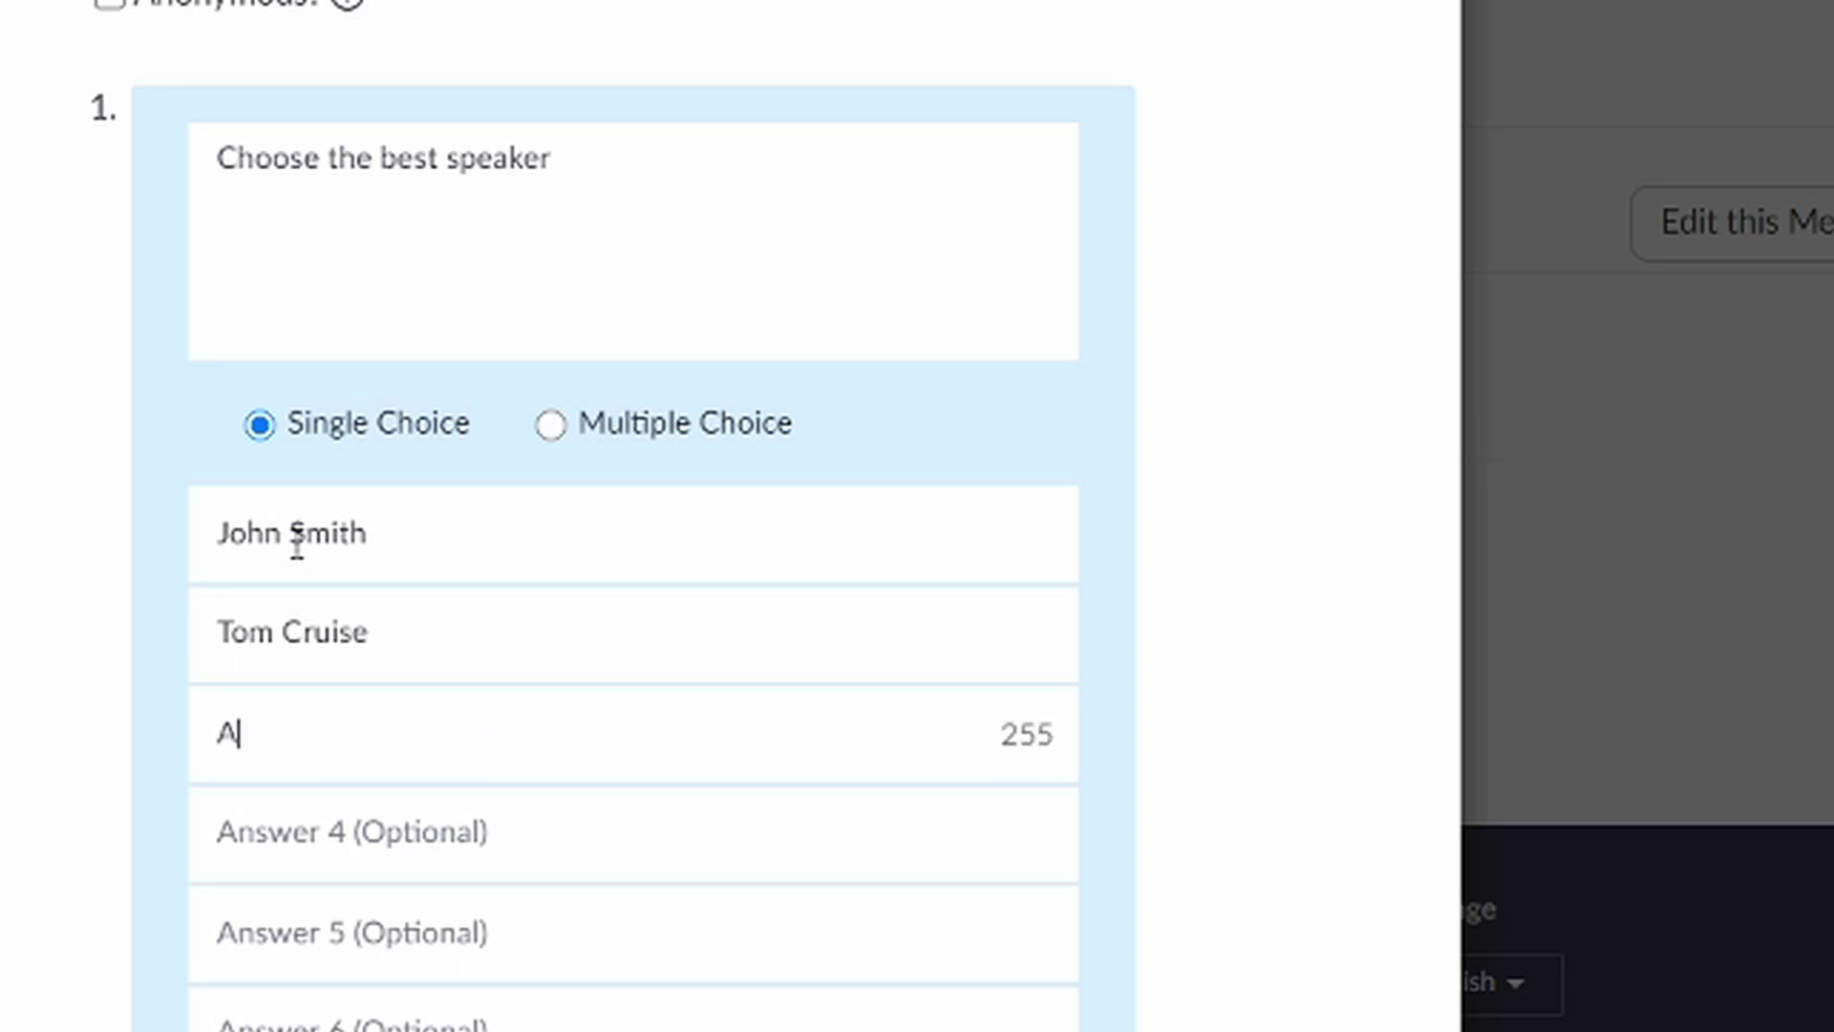
text(ndy Samberg)
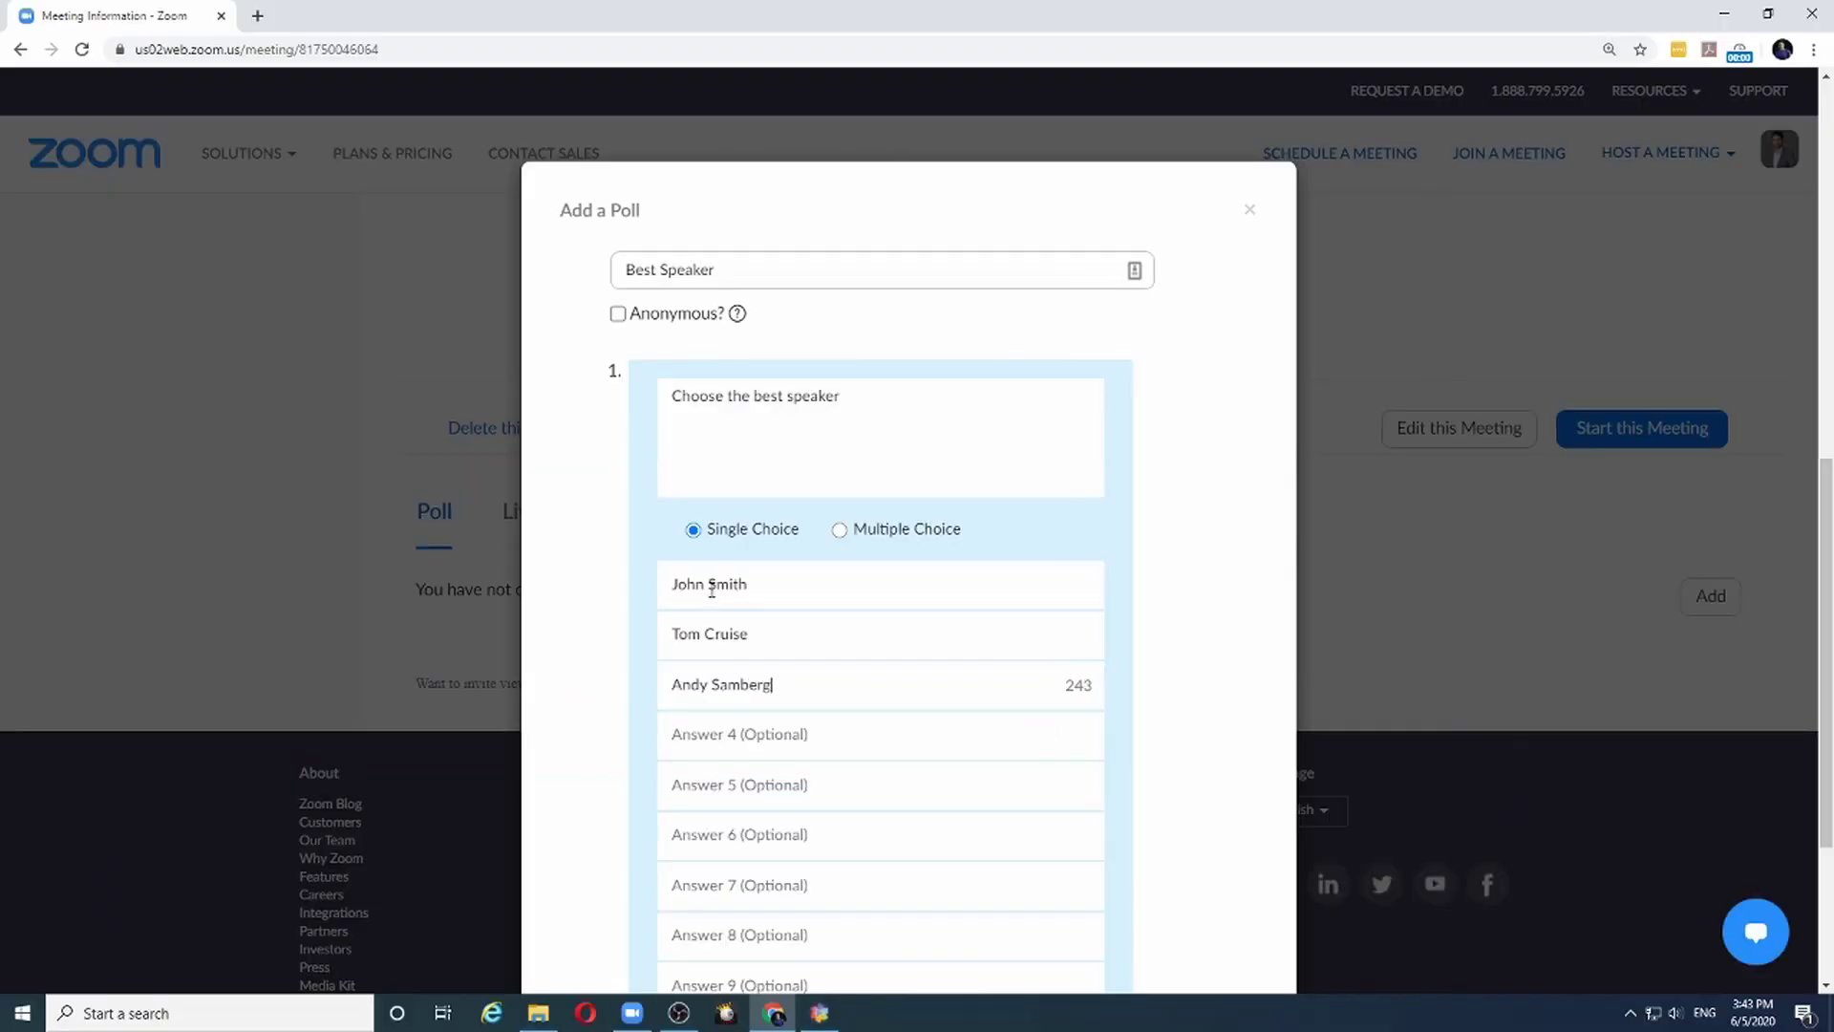
scroll(757, 560, down, 3)
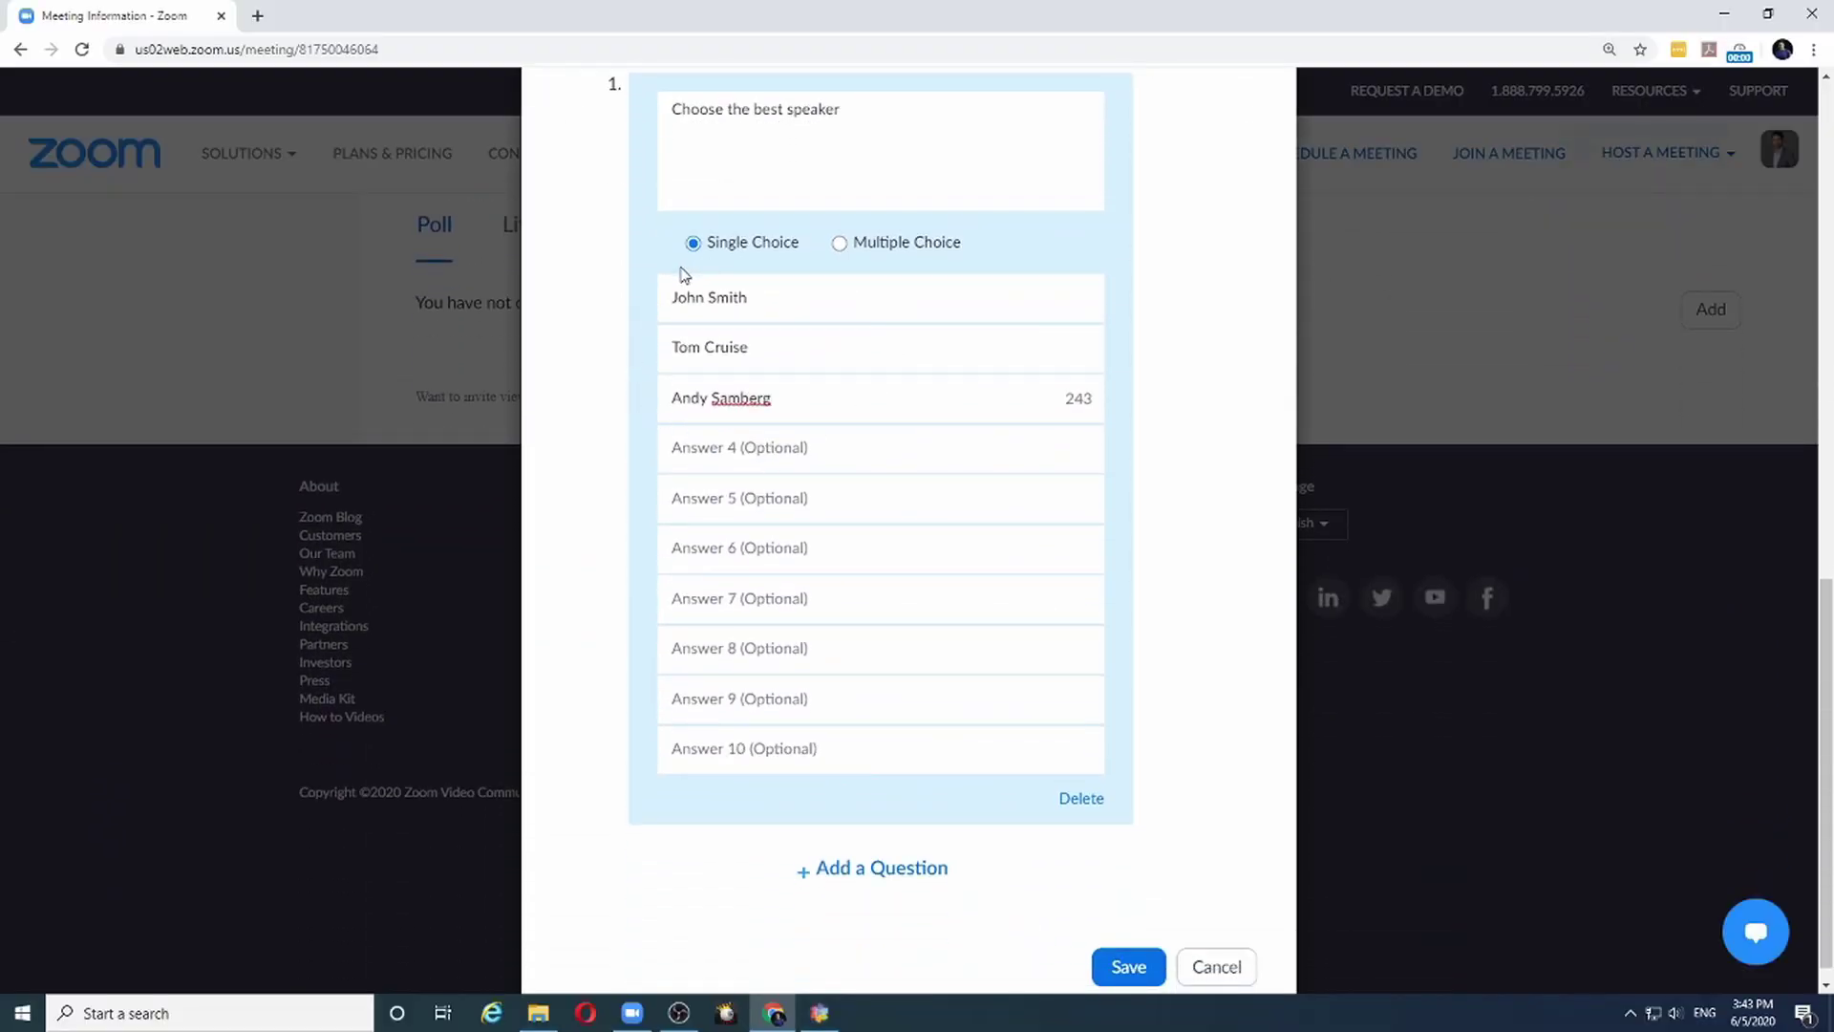
click(1127, 968)
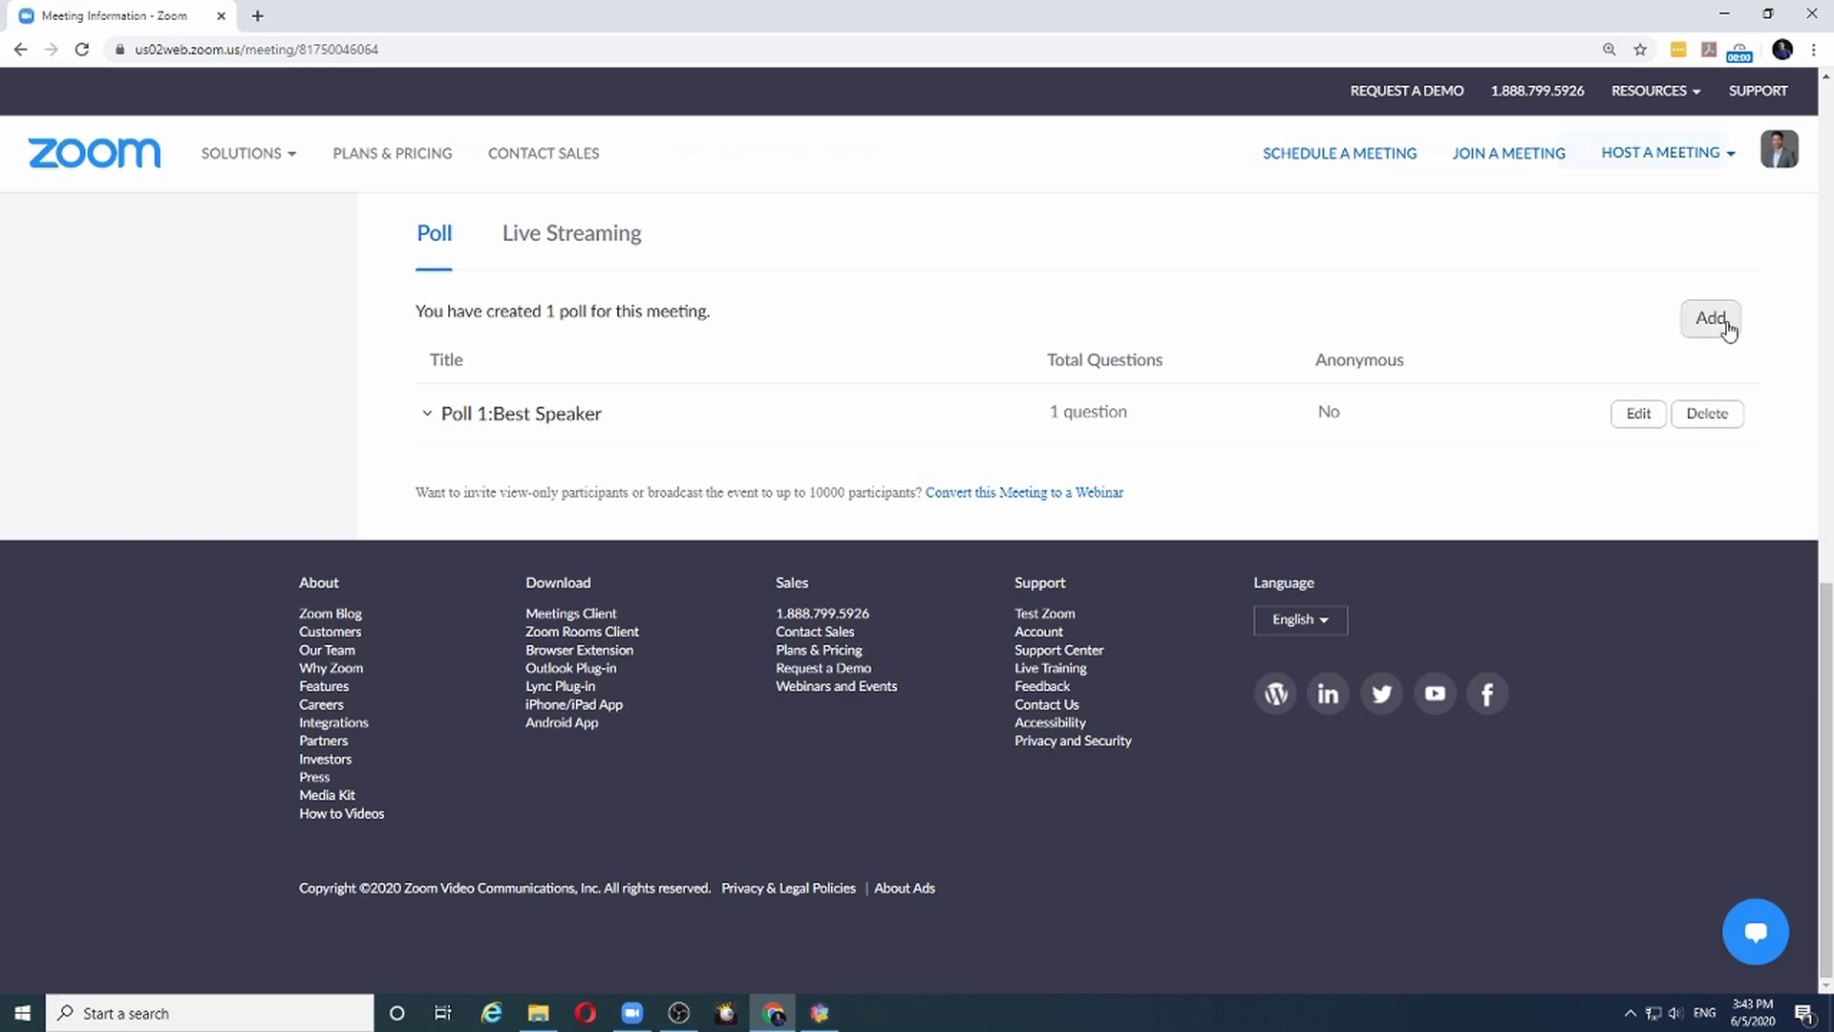
Add a poll titled 'Table Topics Speaker' asking 'Choose the best Table Topics Speaker'
click(1717, 322)
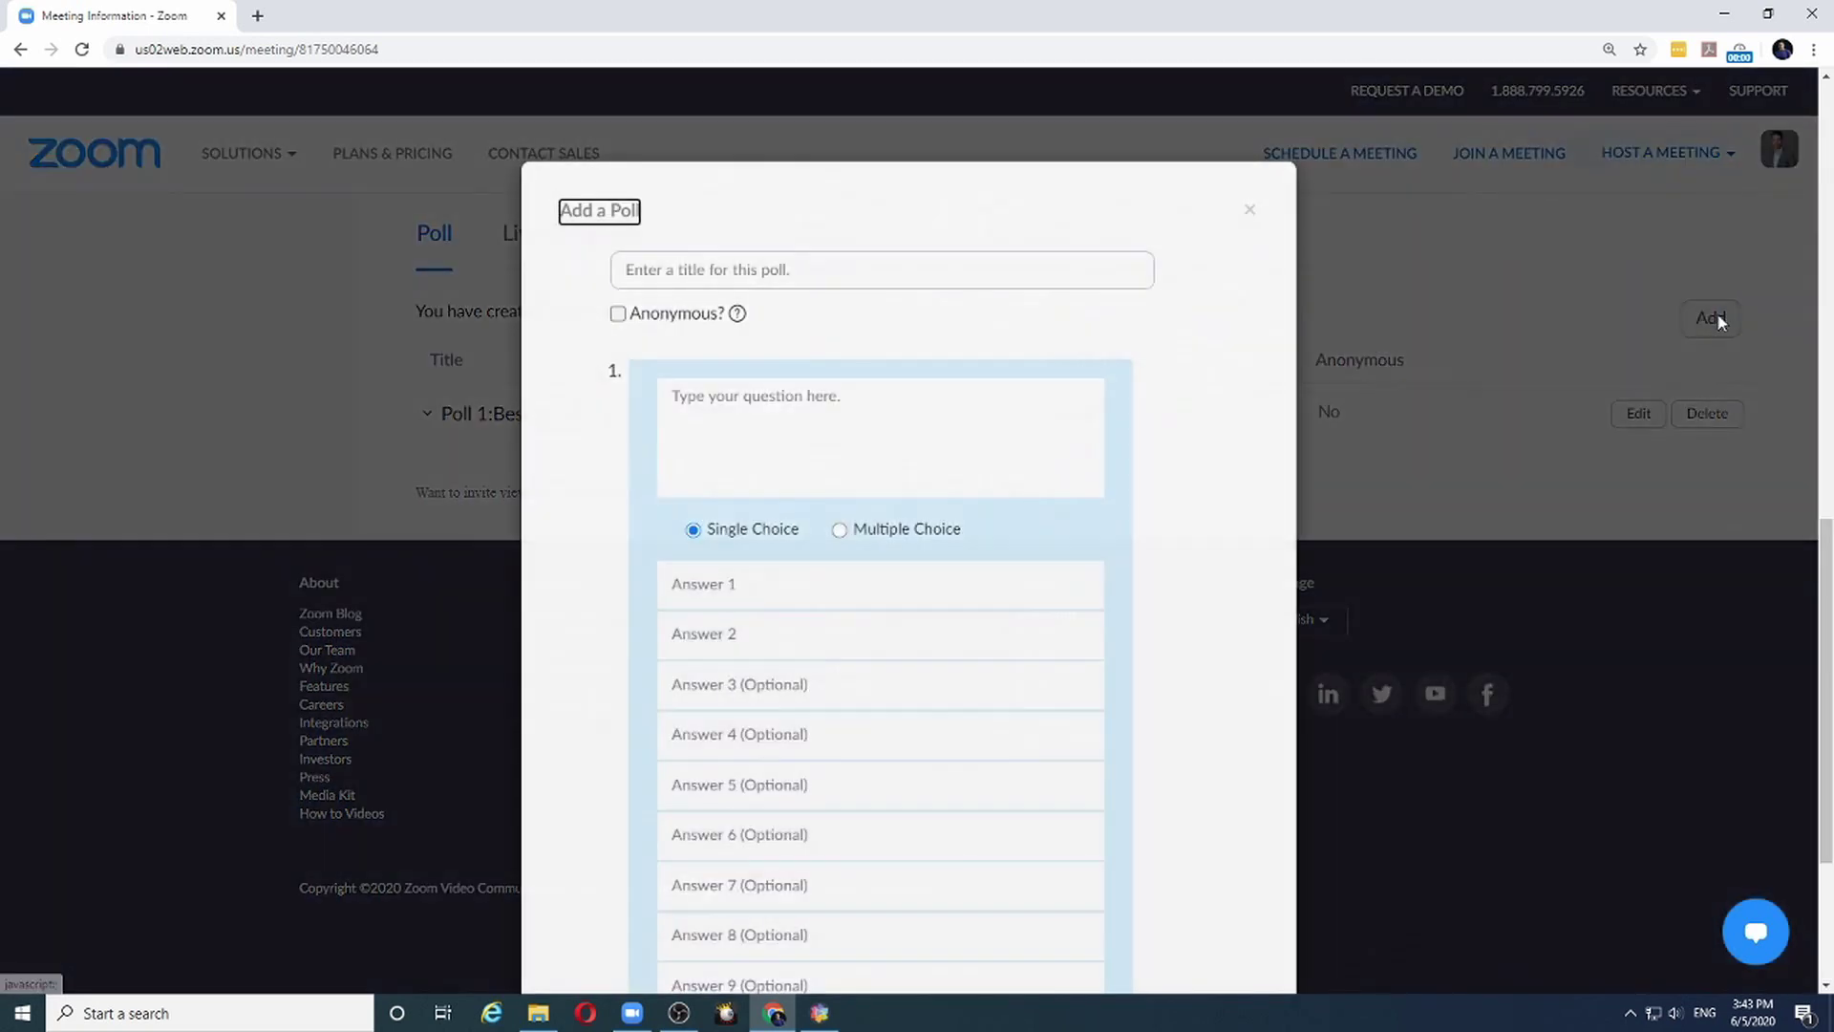
click(800, 268)
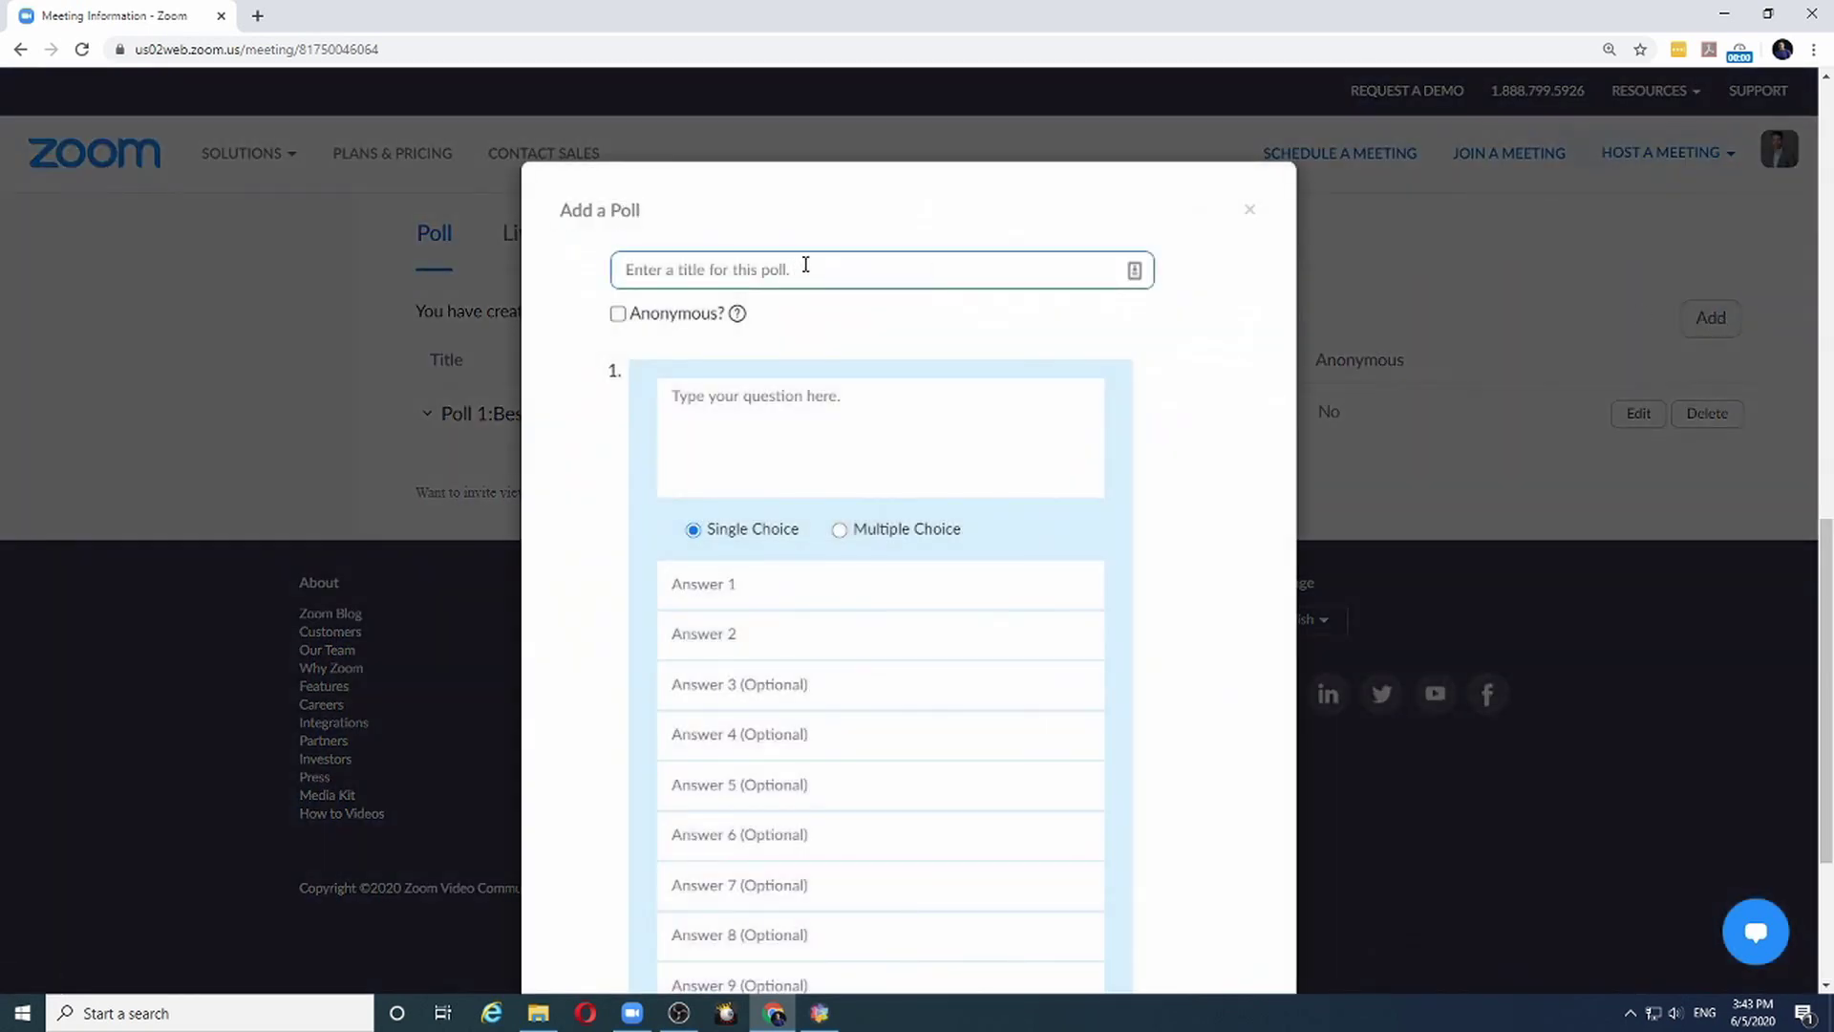
text(Table Topics Speaker)
click(769, 417)
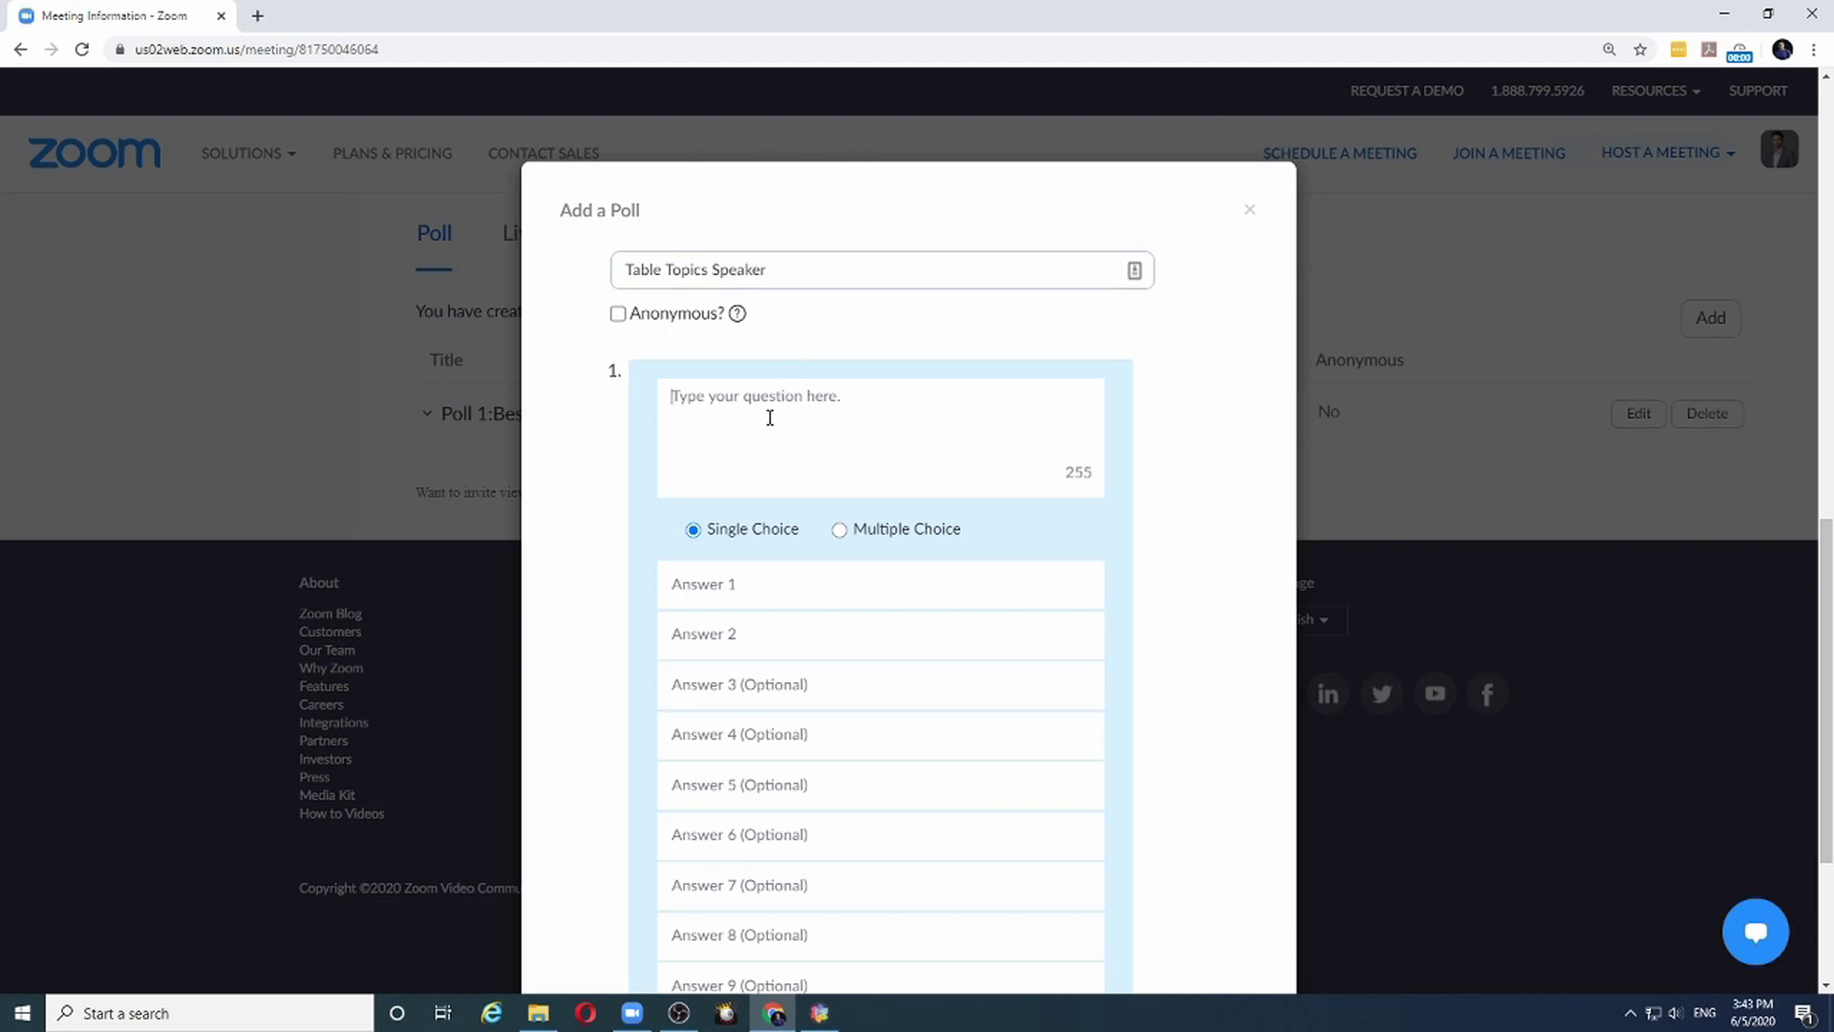
text(Choose the best Table Topics Speaker)
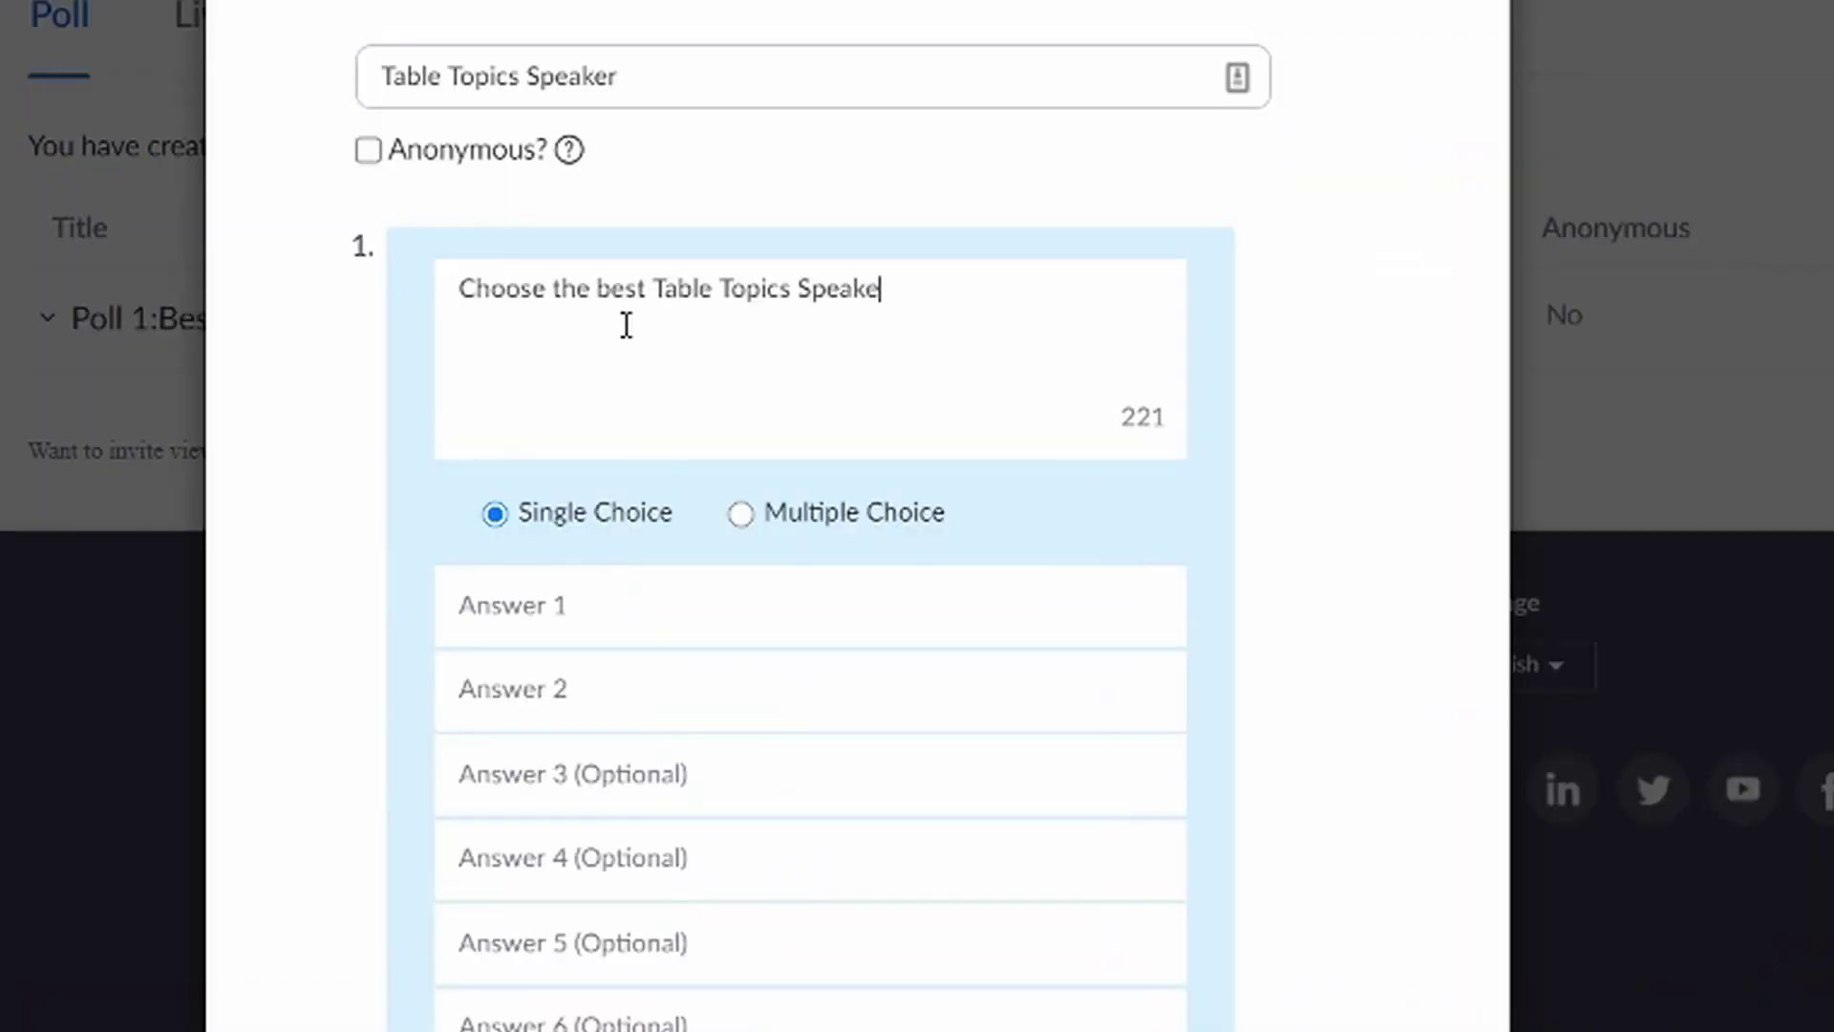
Enter answers Speaker 1 through Speaker 4 and save the second poll
click(596, 610)
text(Spa)
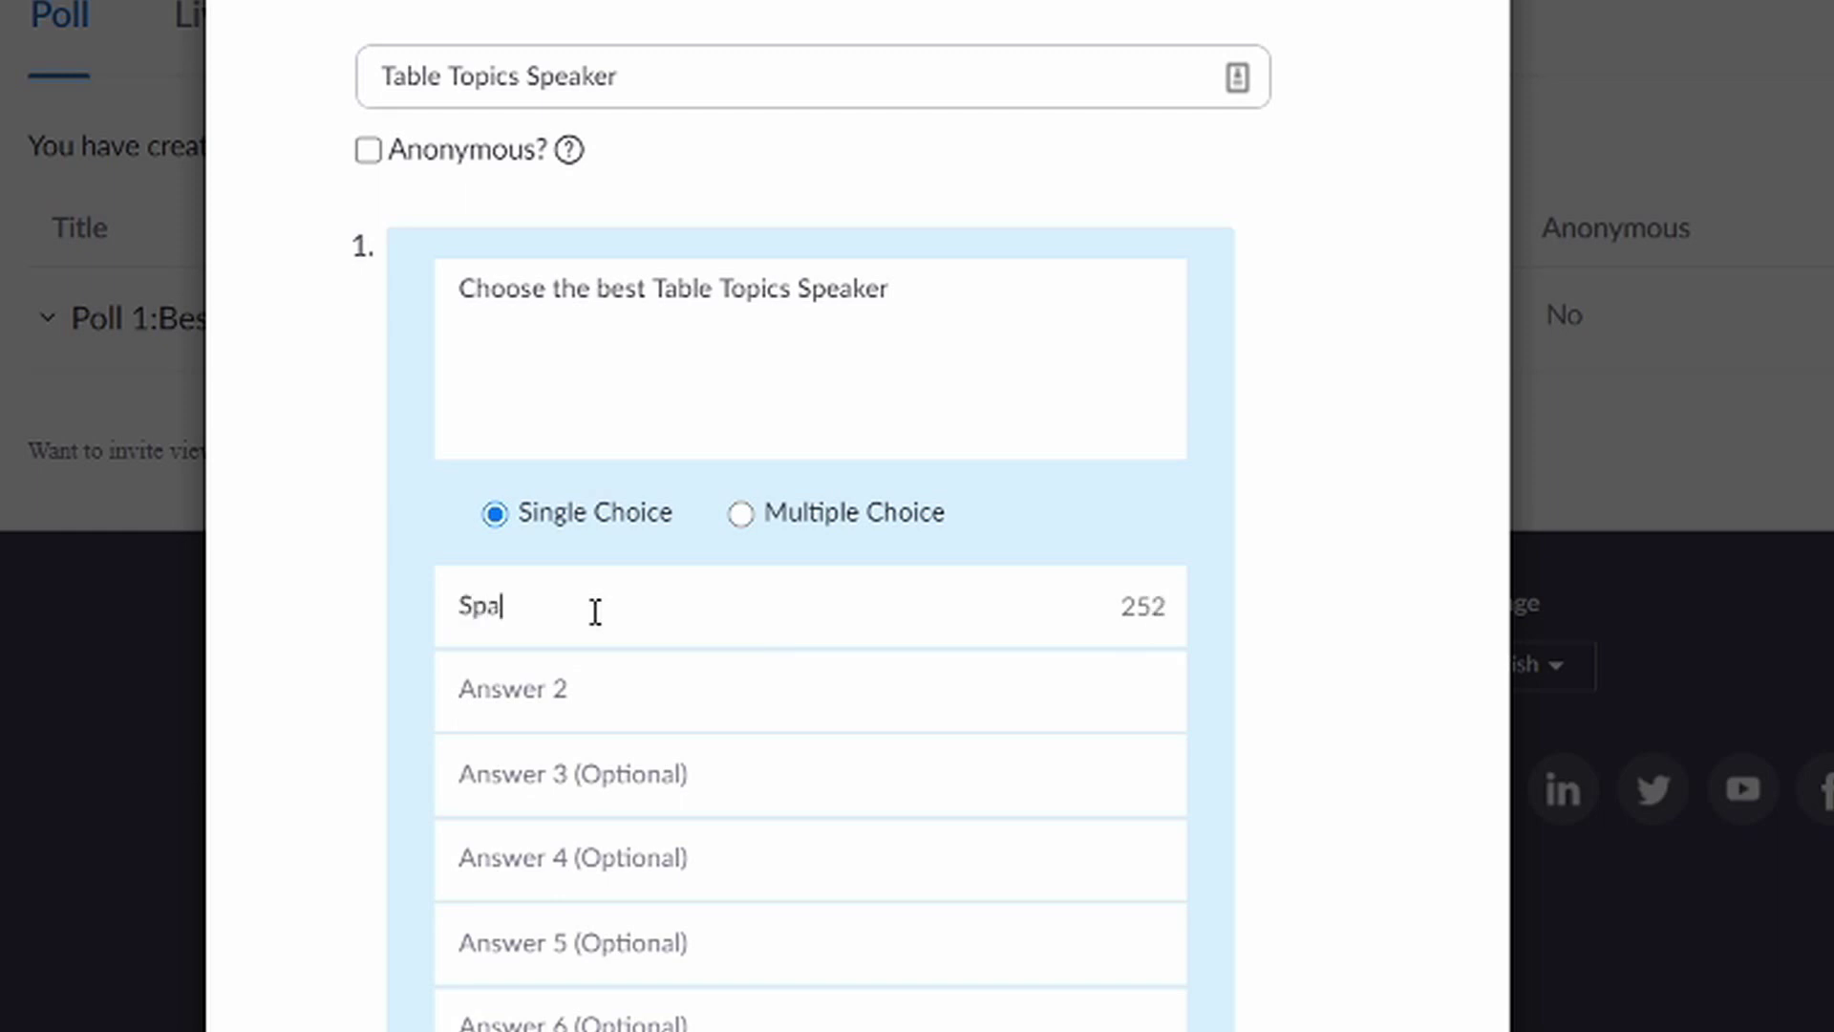
key(BackSpace)
text(eaker 1)
key(Tab)
text(Speaker 2)
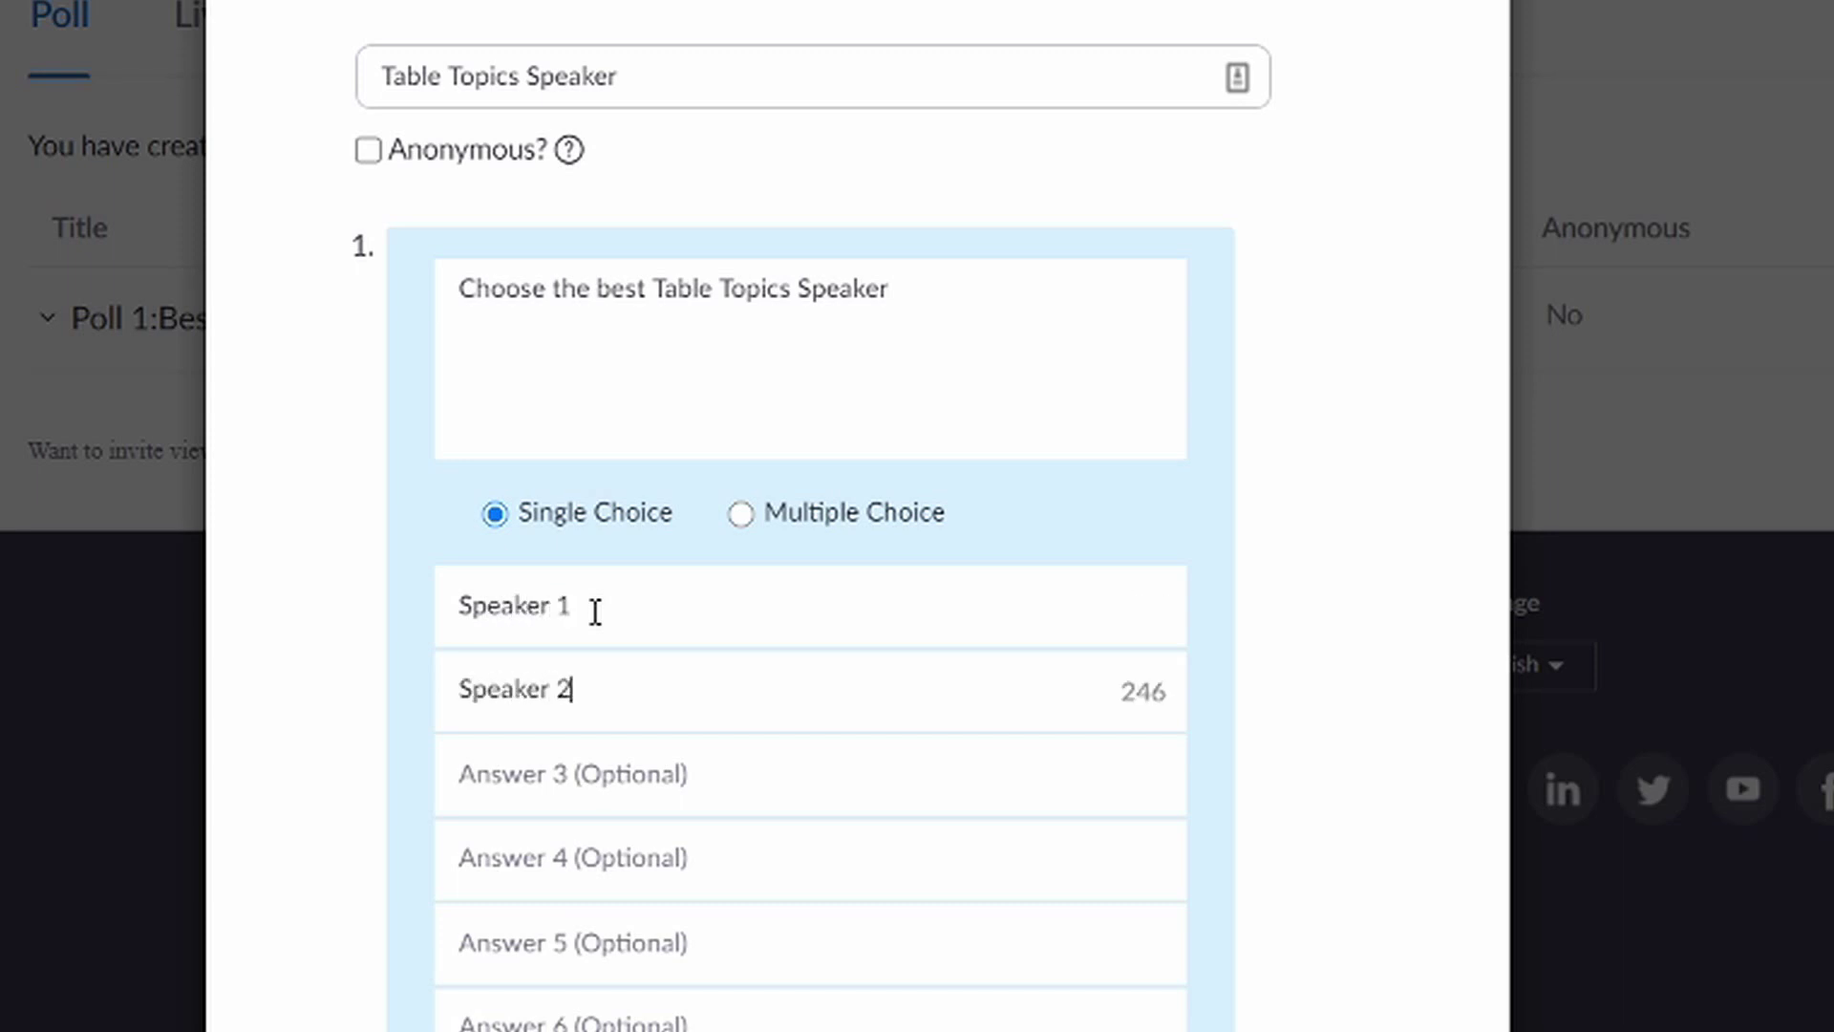
key(Tab)
text(Spea)
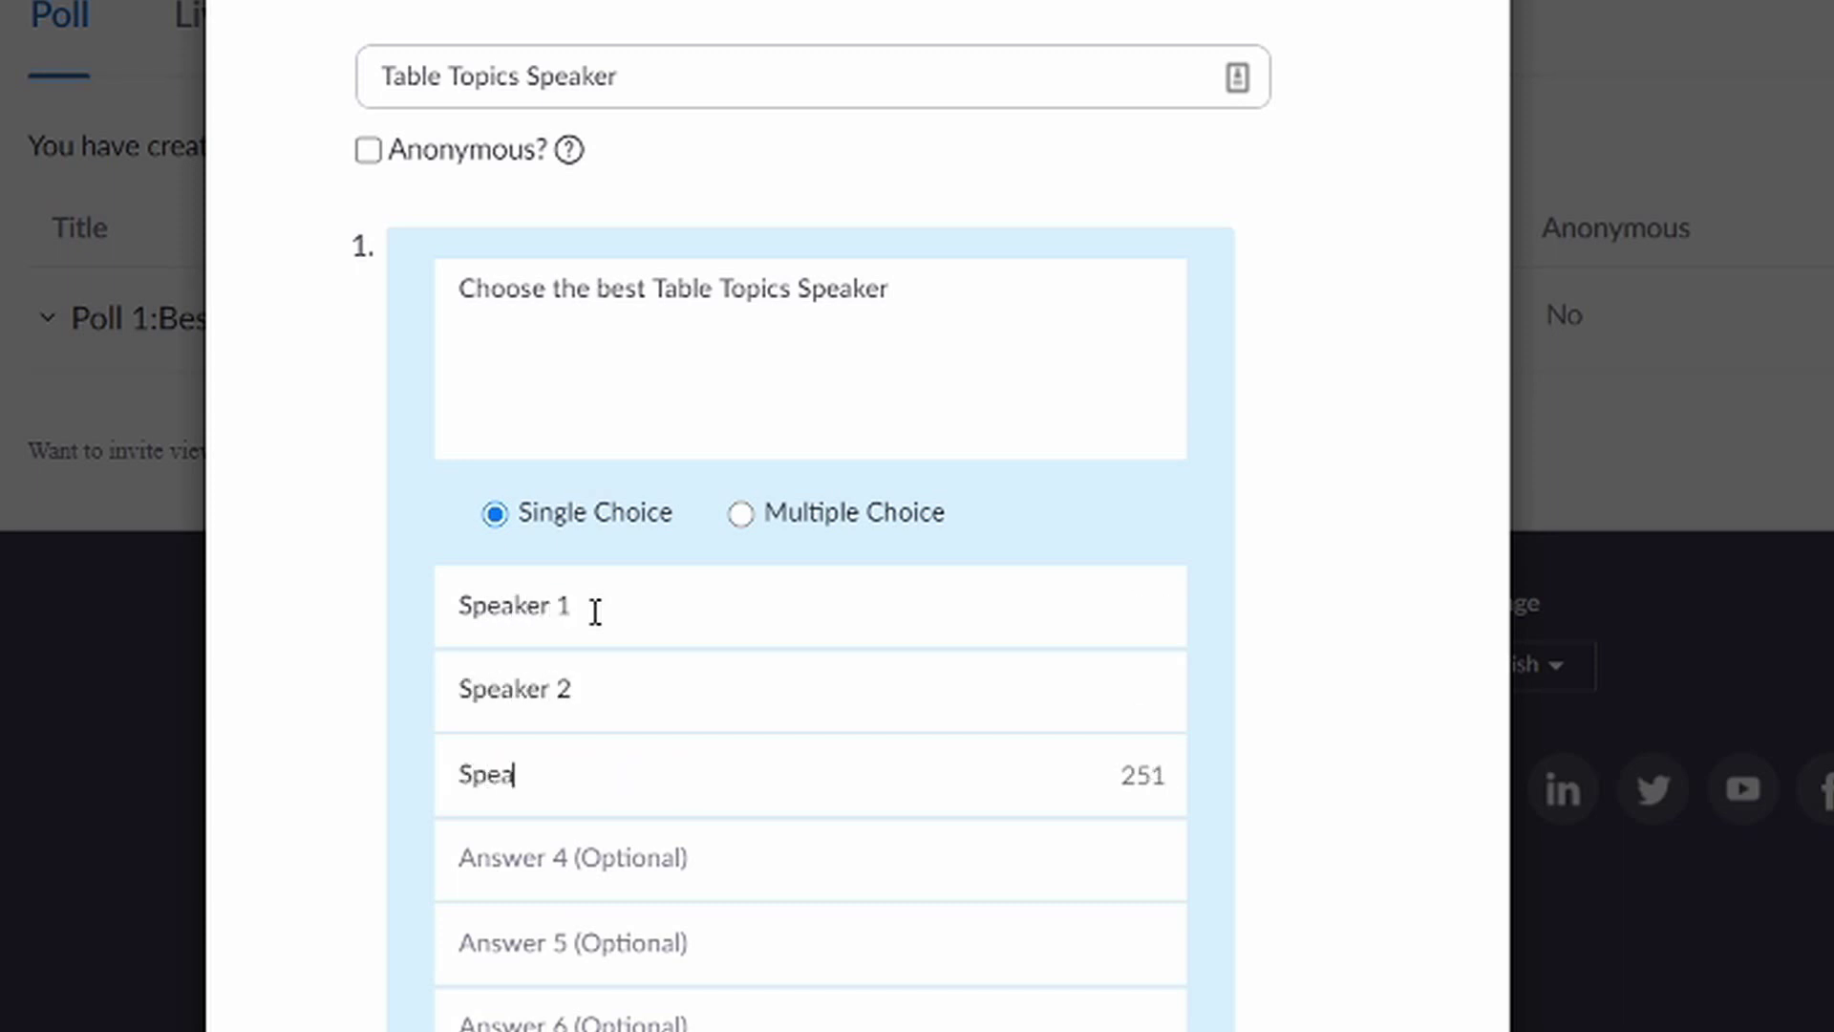
text(ker 3)
key(Tab)
text(Speak)
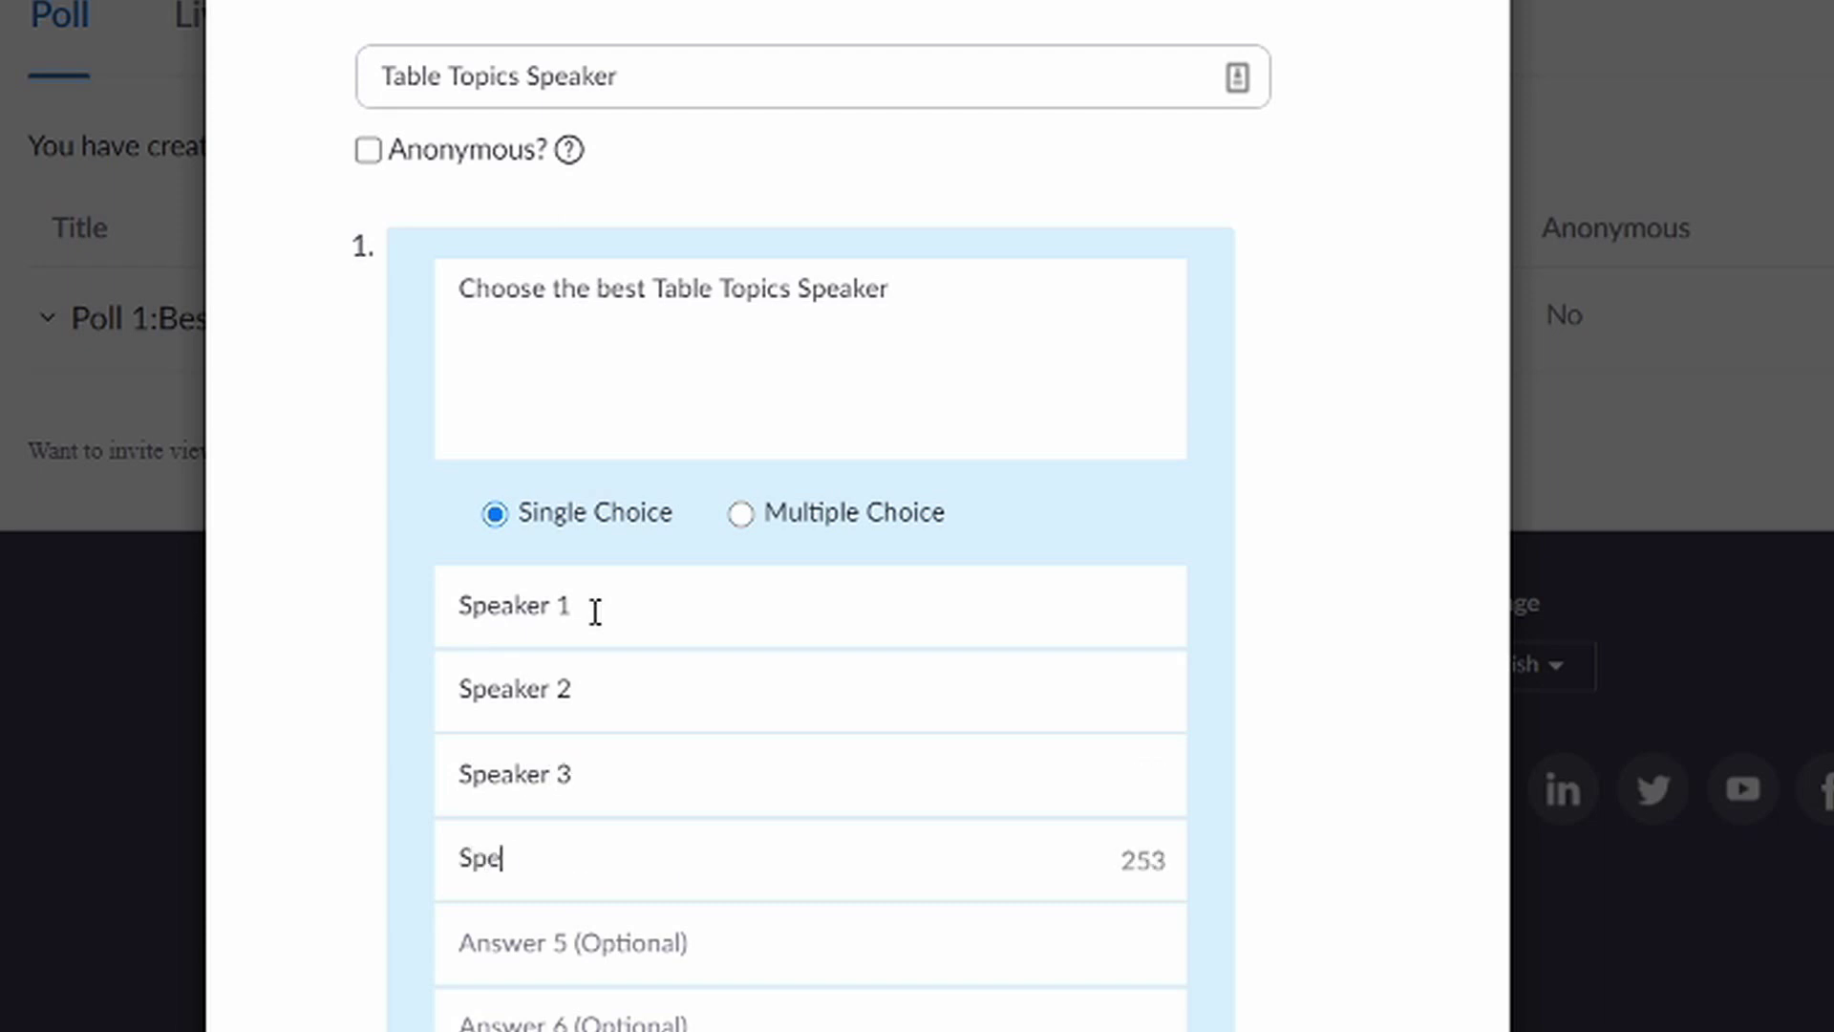
text(er 4)
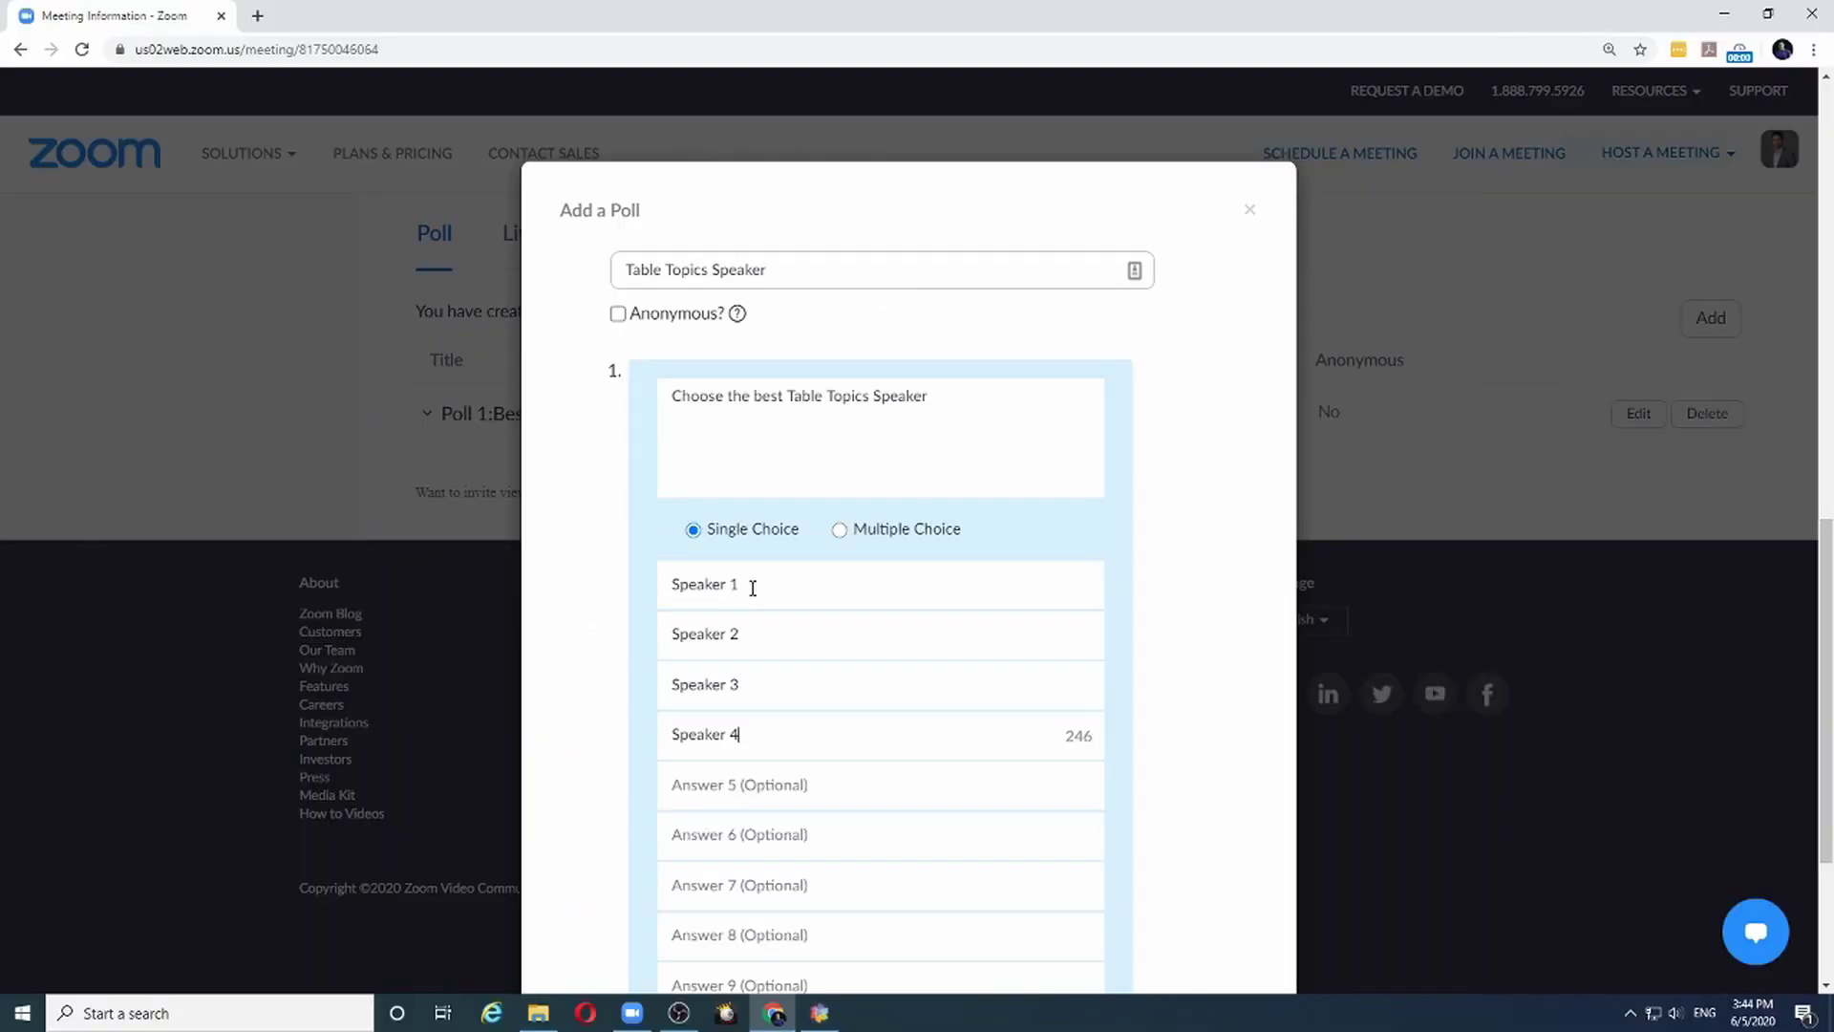
scroll(791, 593, down, 3)
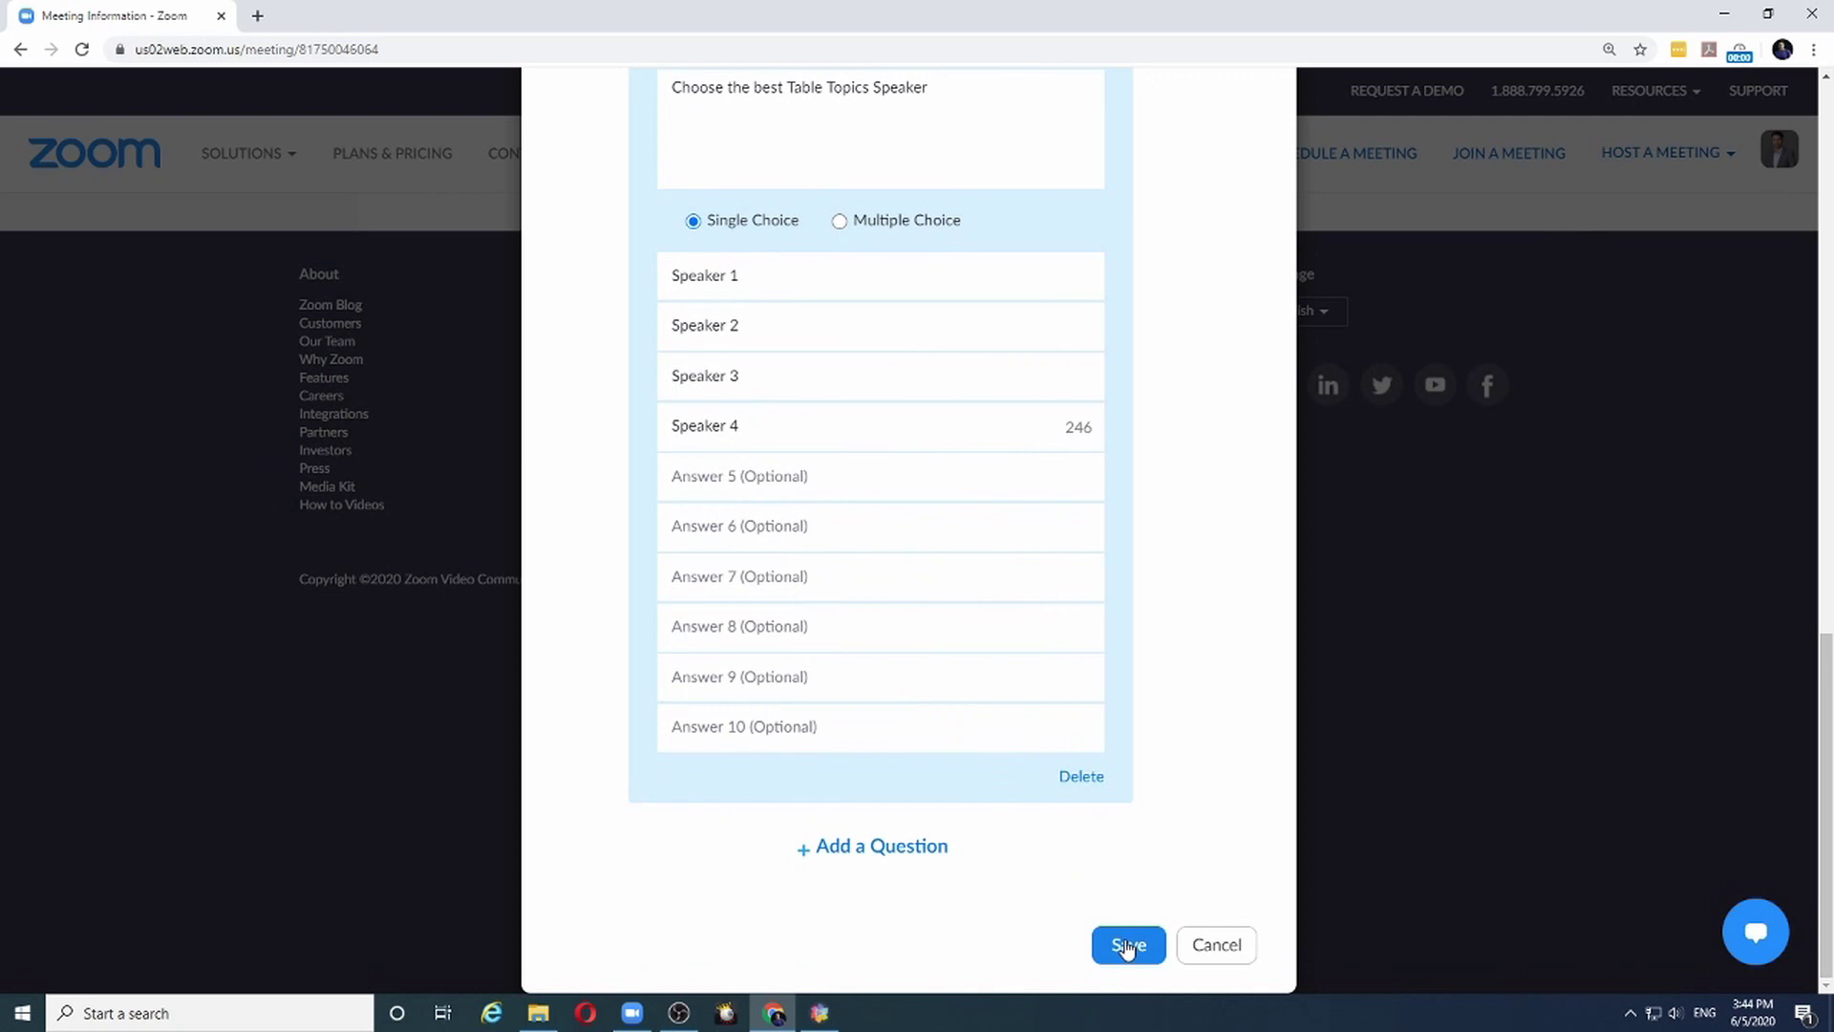
click(1127, 946)
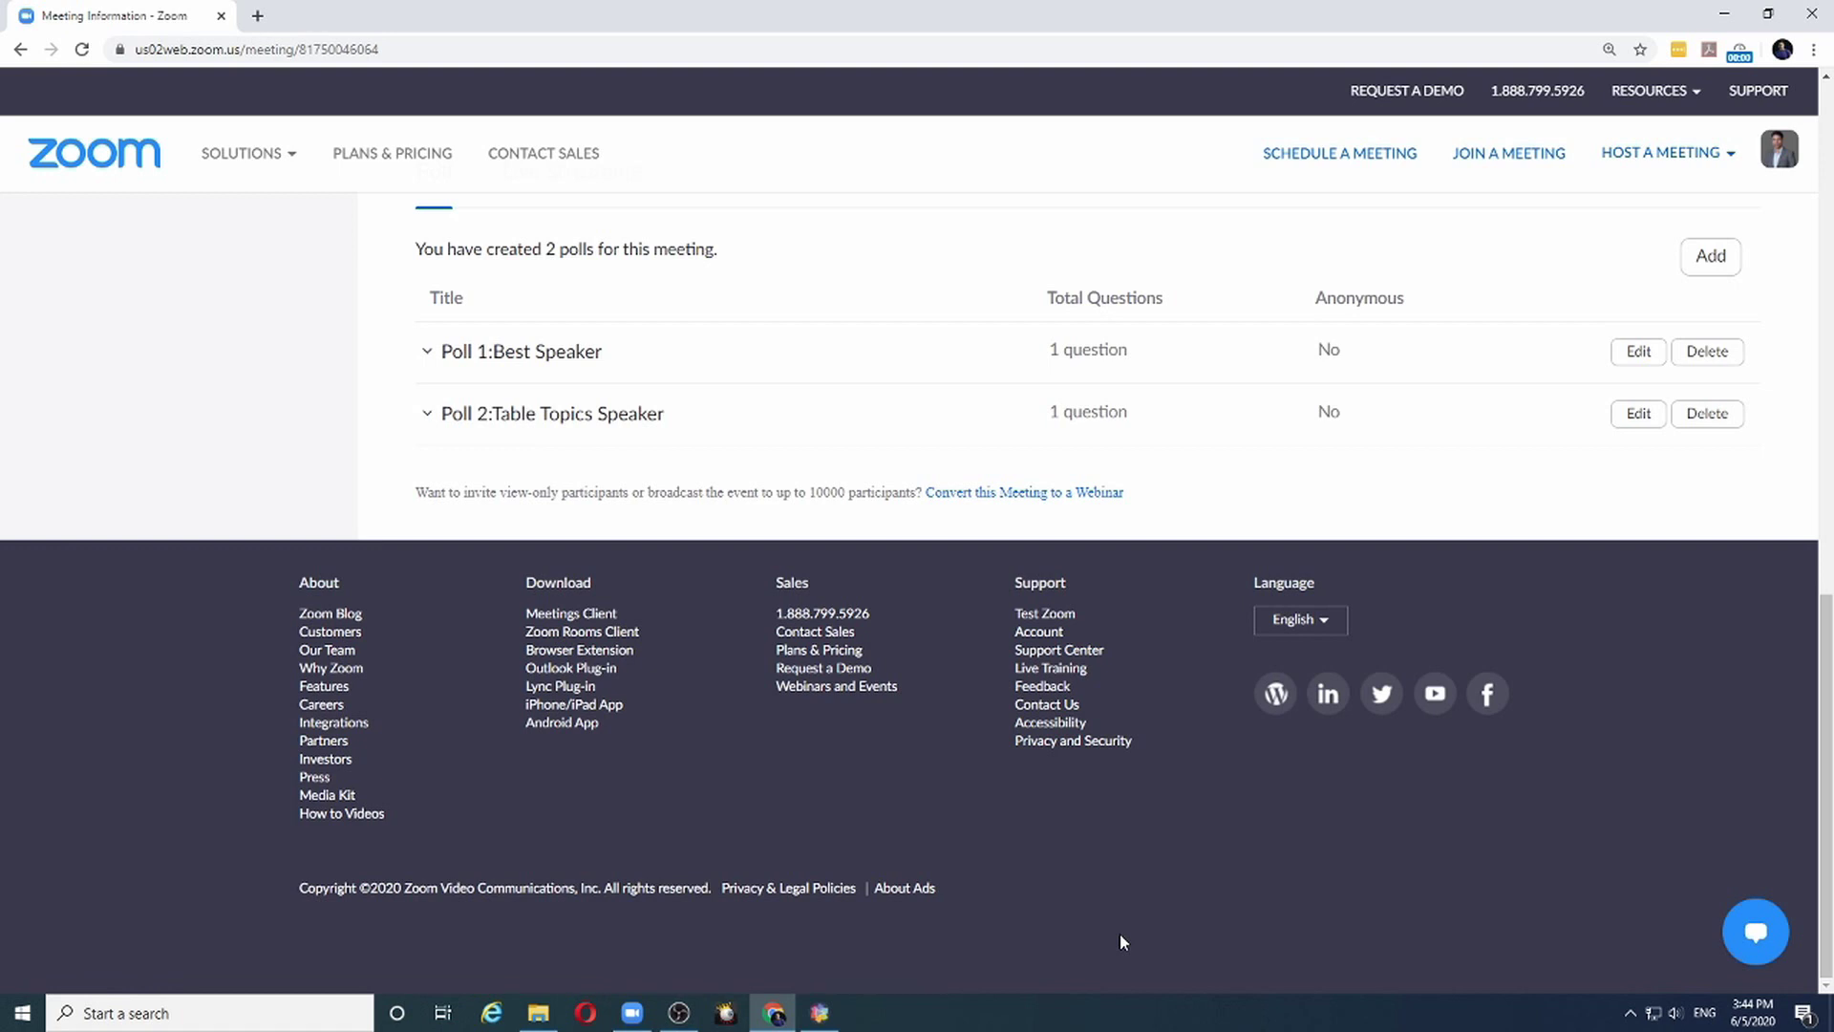
Start the meeting in the Zoom desktop app and bring up its Polls window
scroll(483, 409, up, 13)
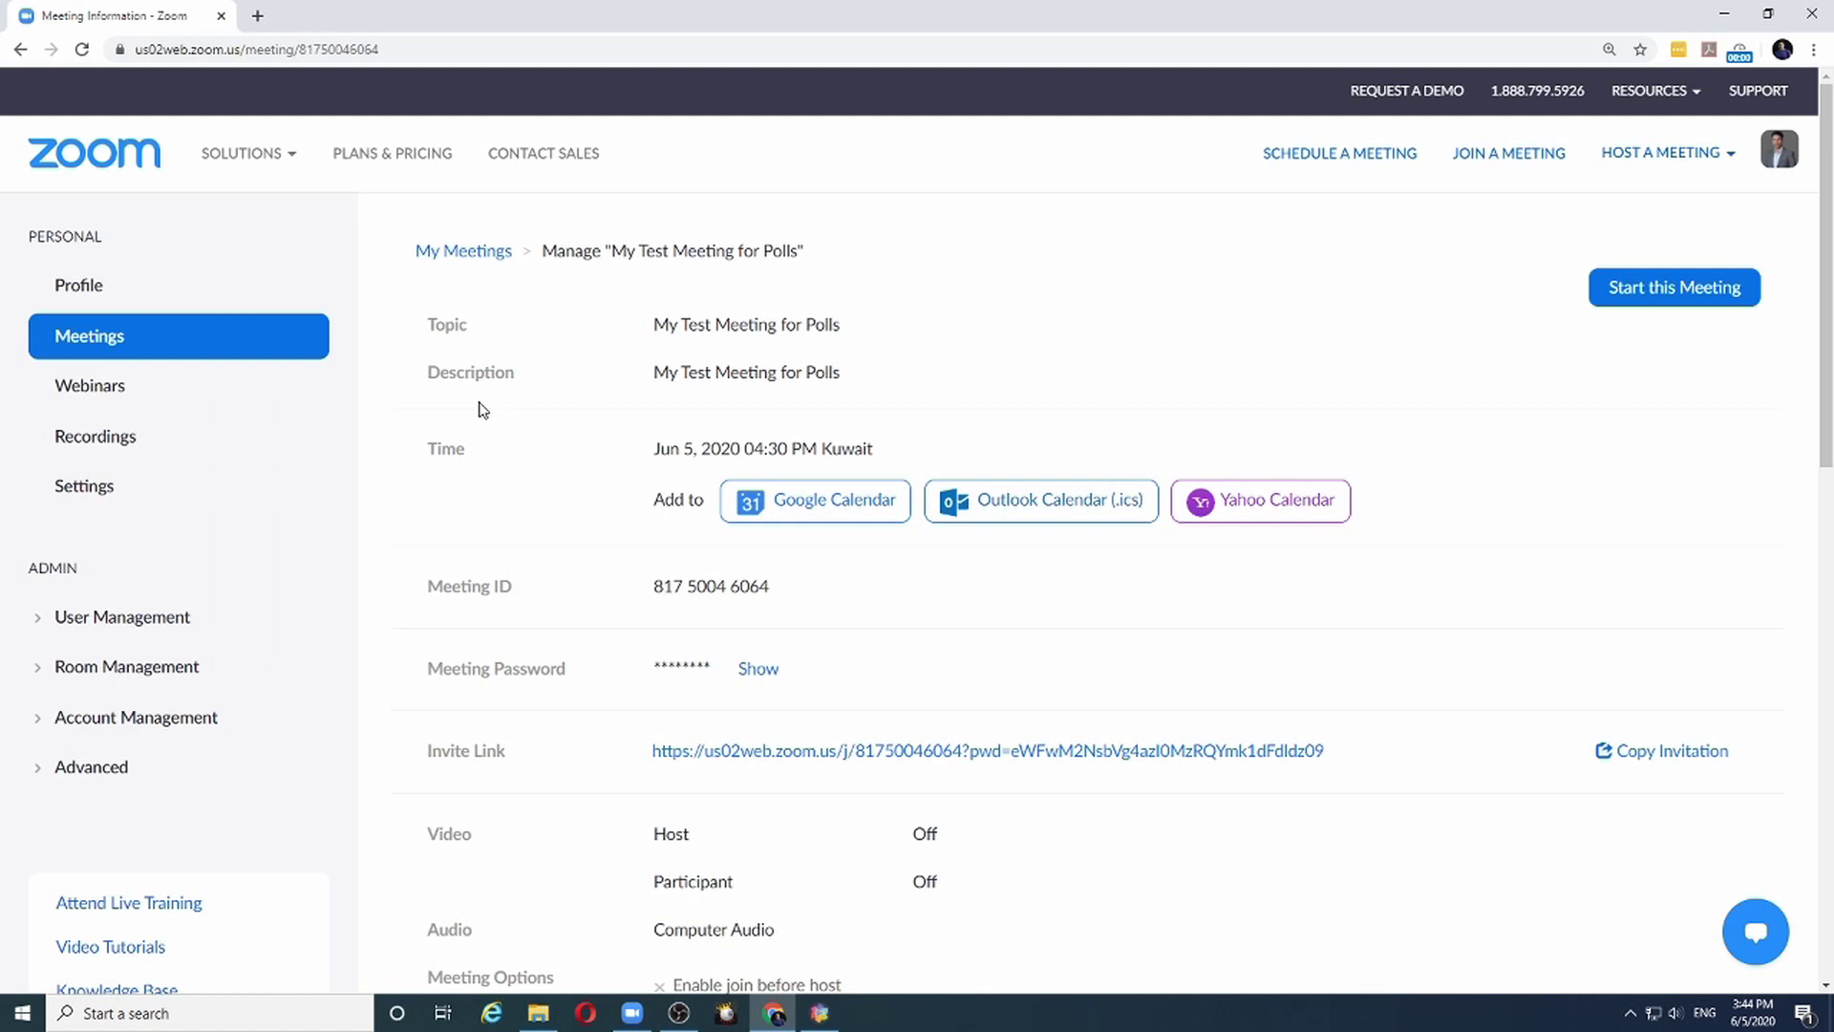
click(1631, 298)
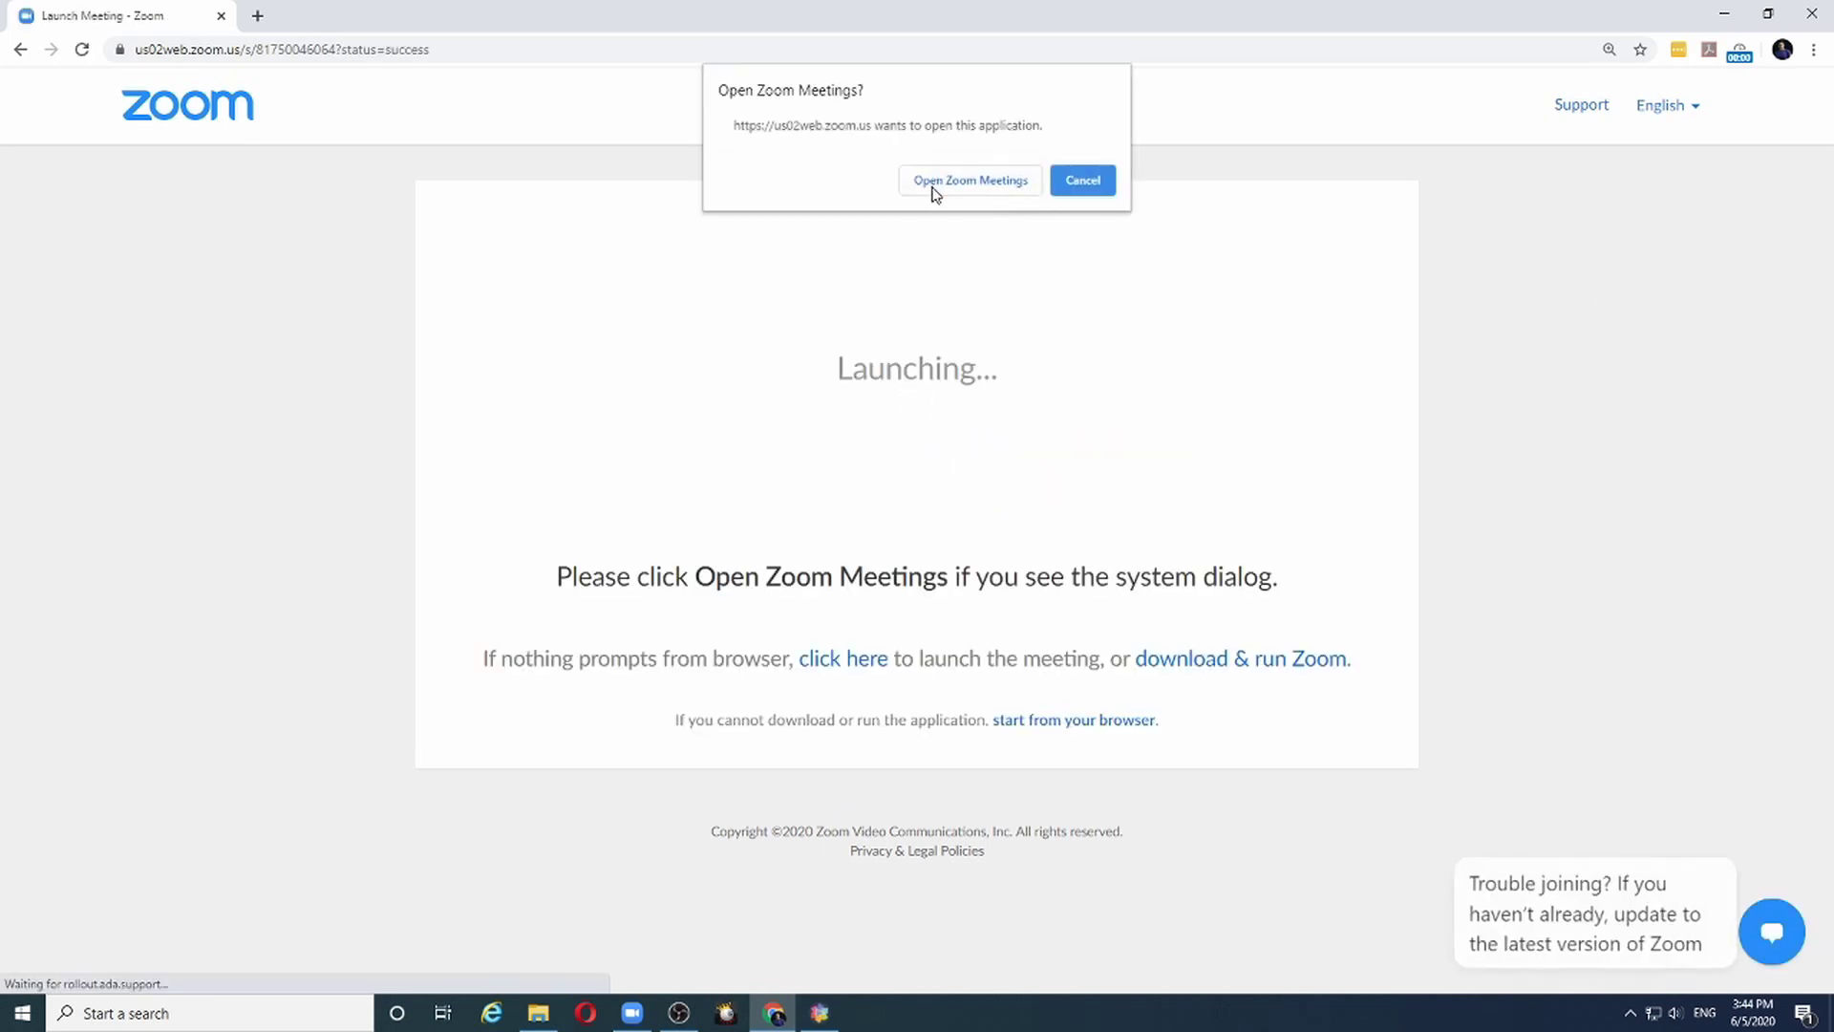
click(933, 191)
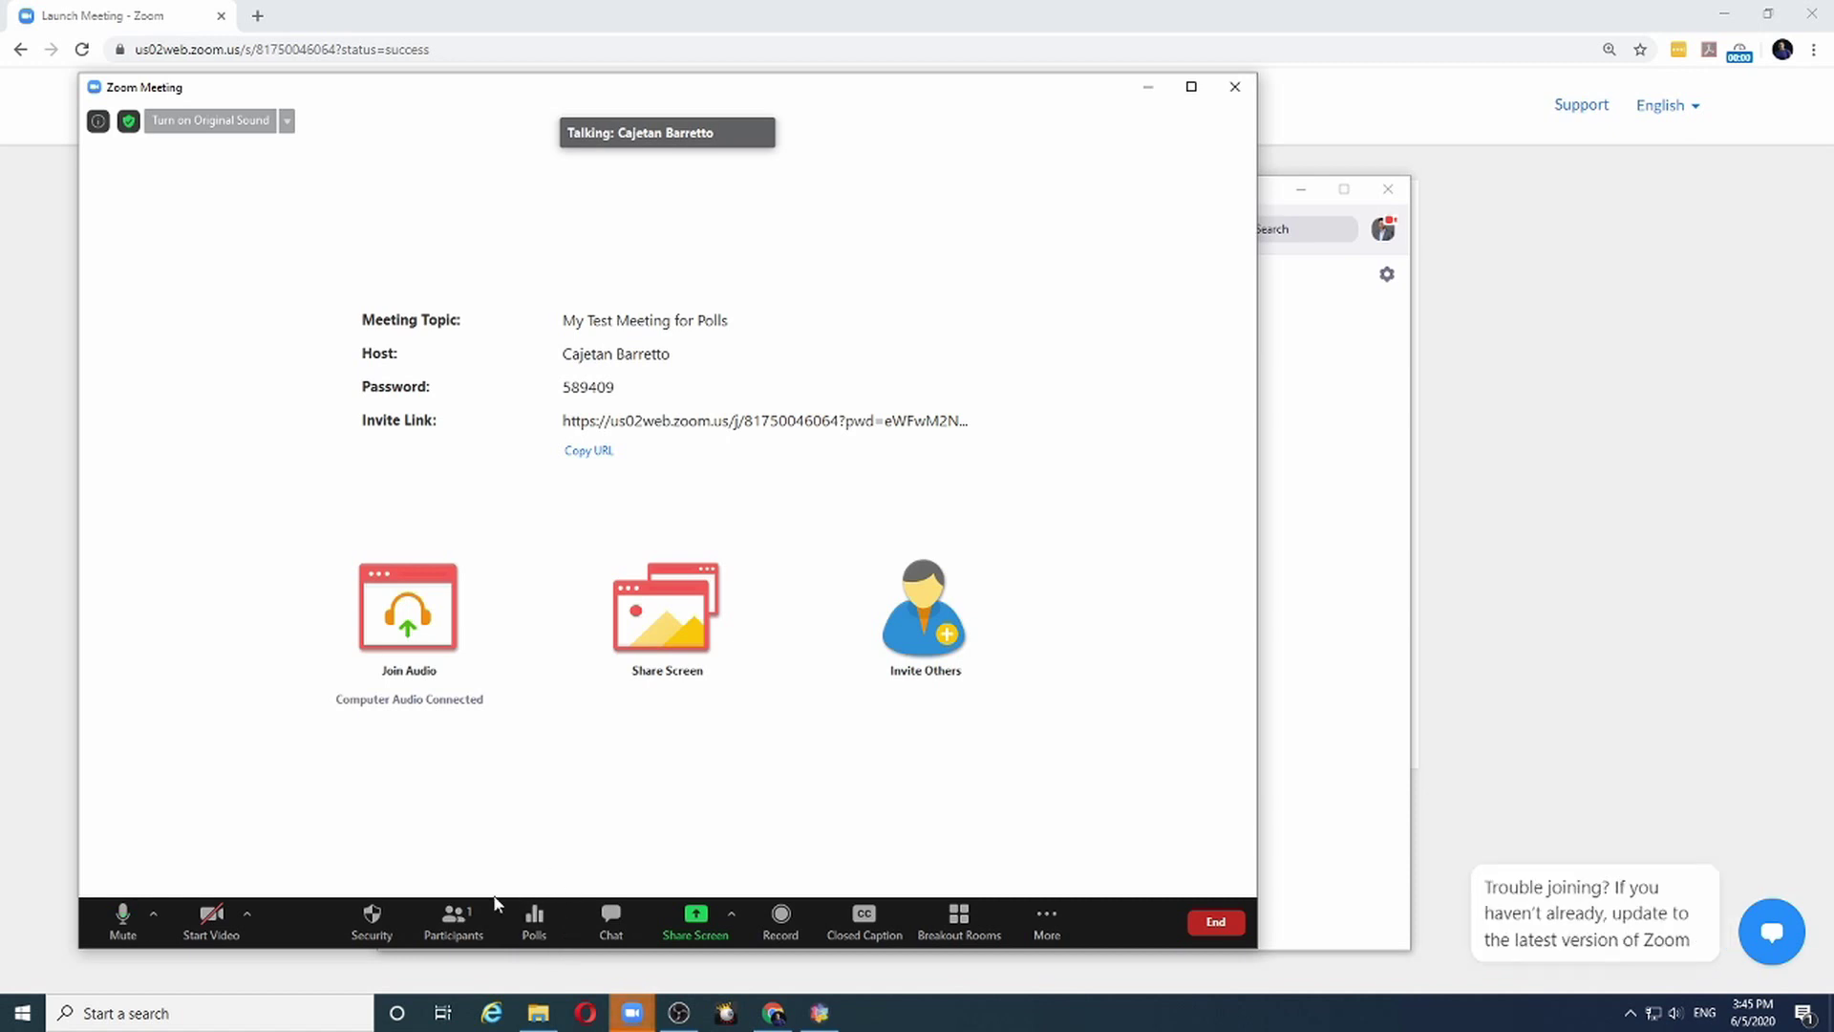
click(534, 919)
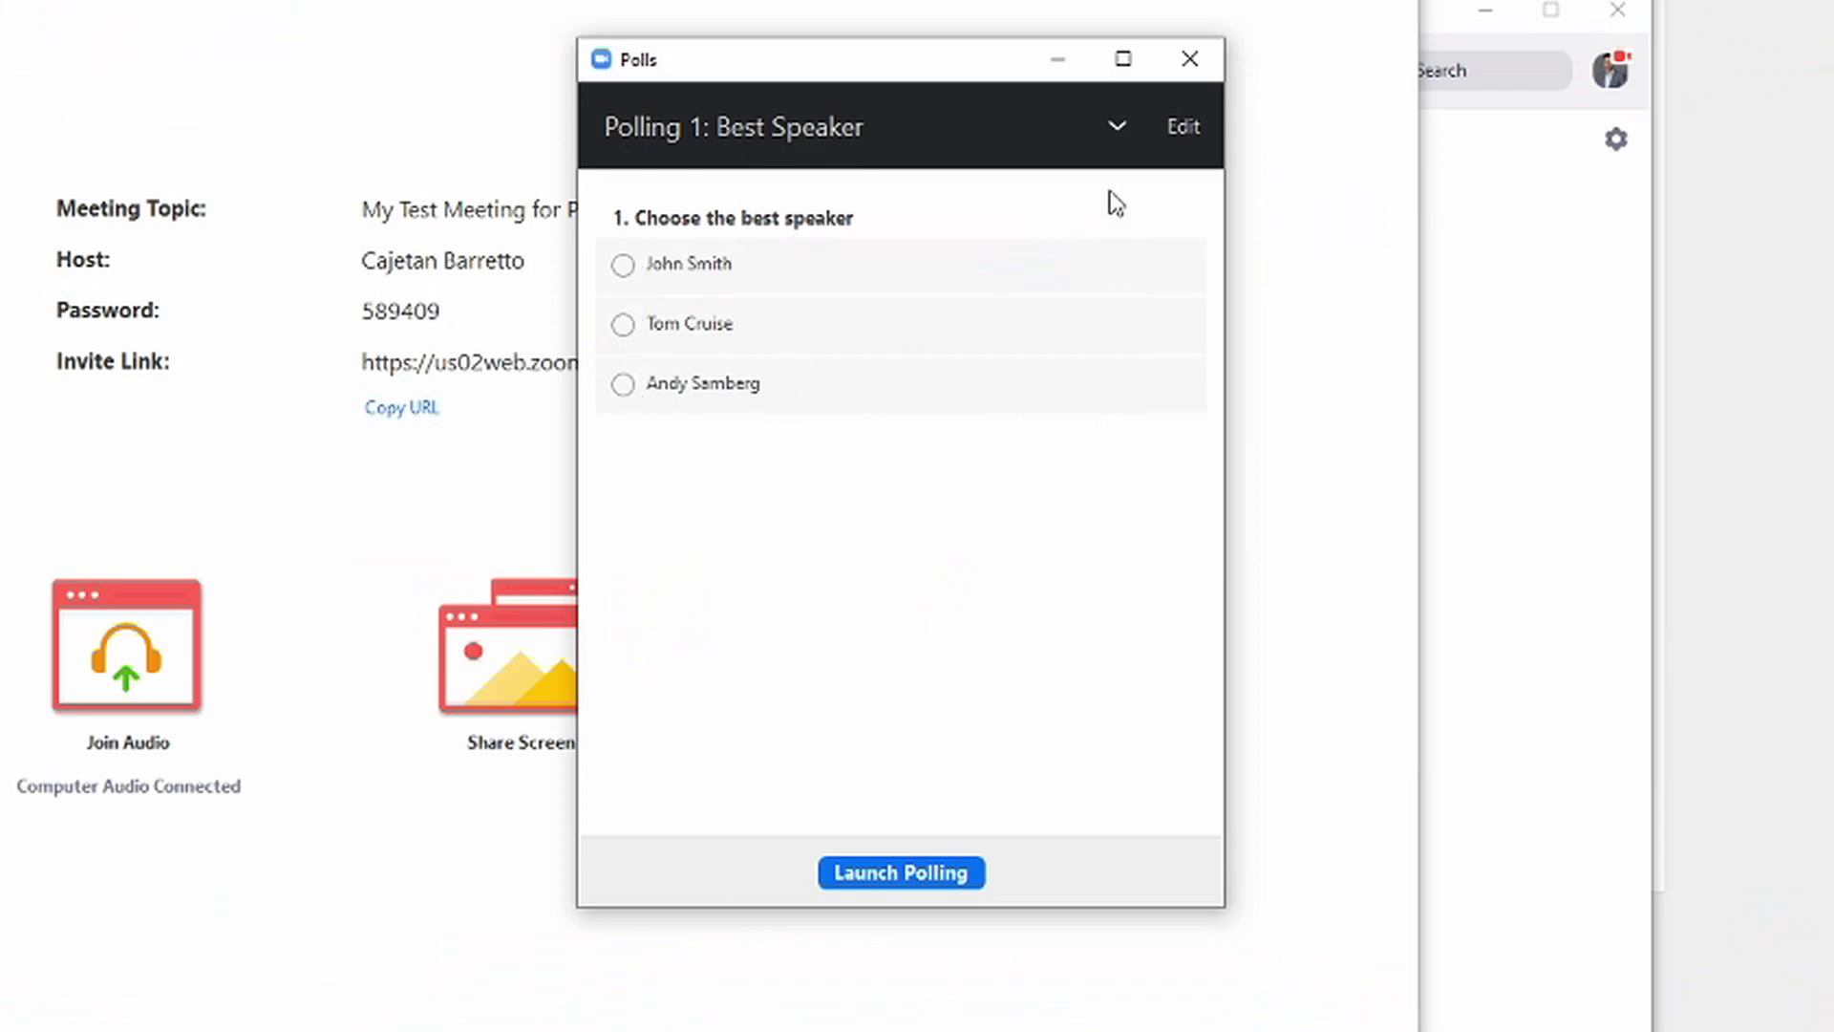
Switch the Polls window to Polling 2: Table Topics Speaker, then reopen the poll list
click(1116, 128)
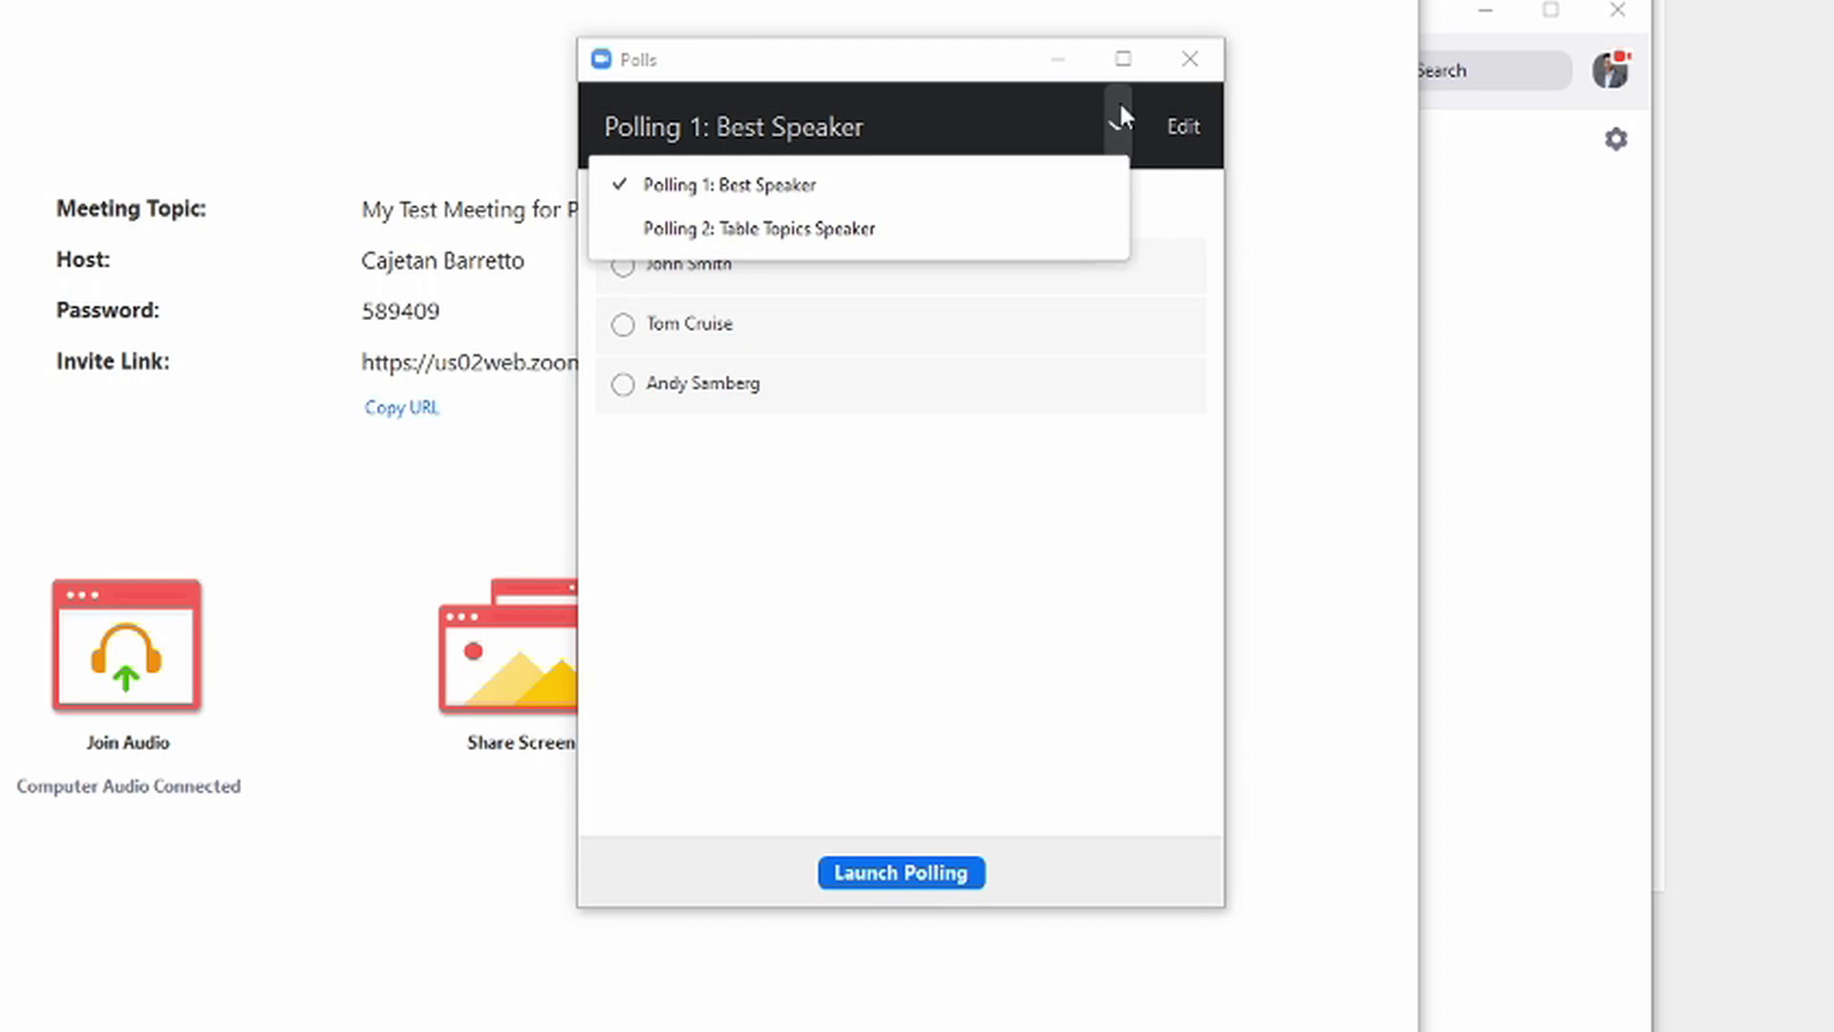
click(674, 237)
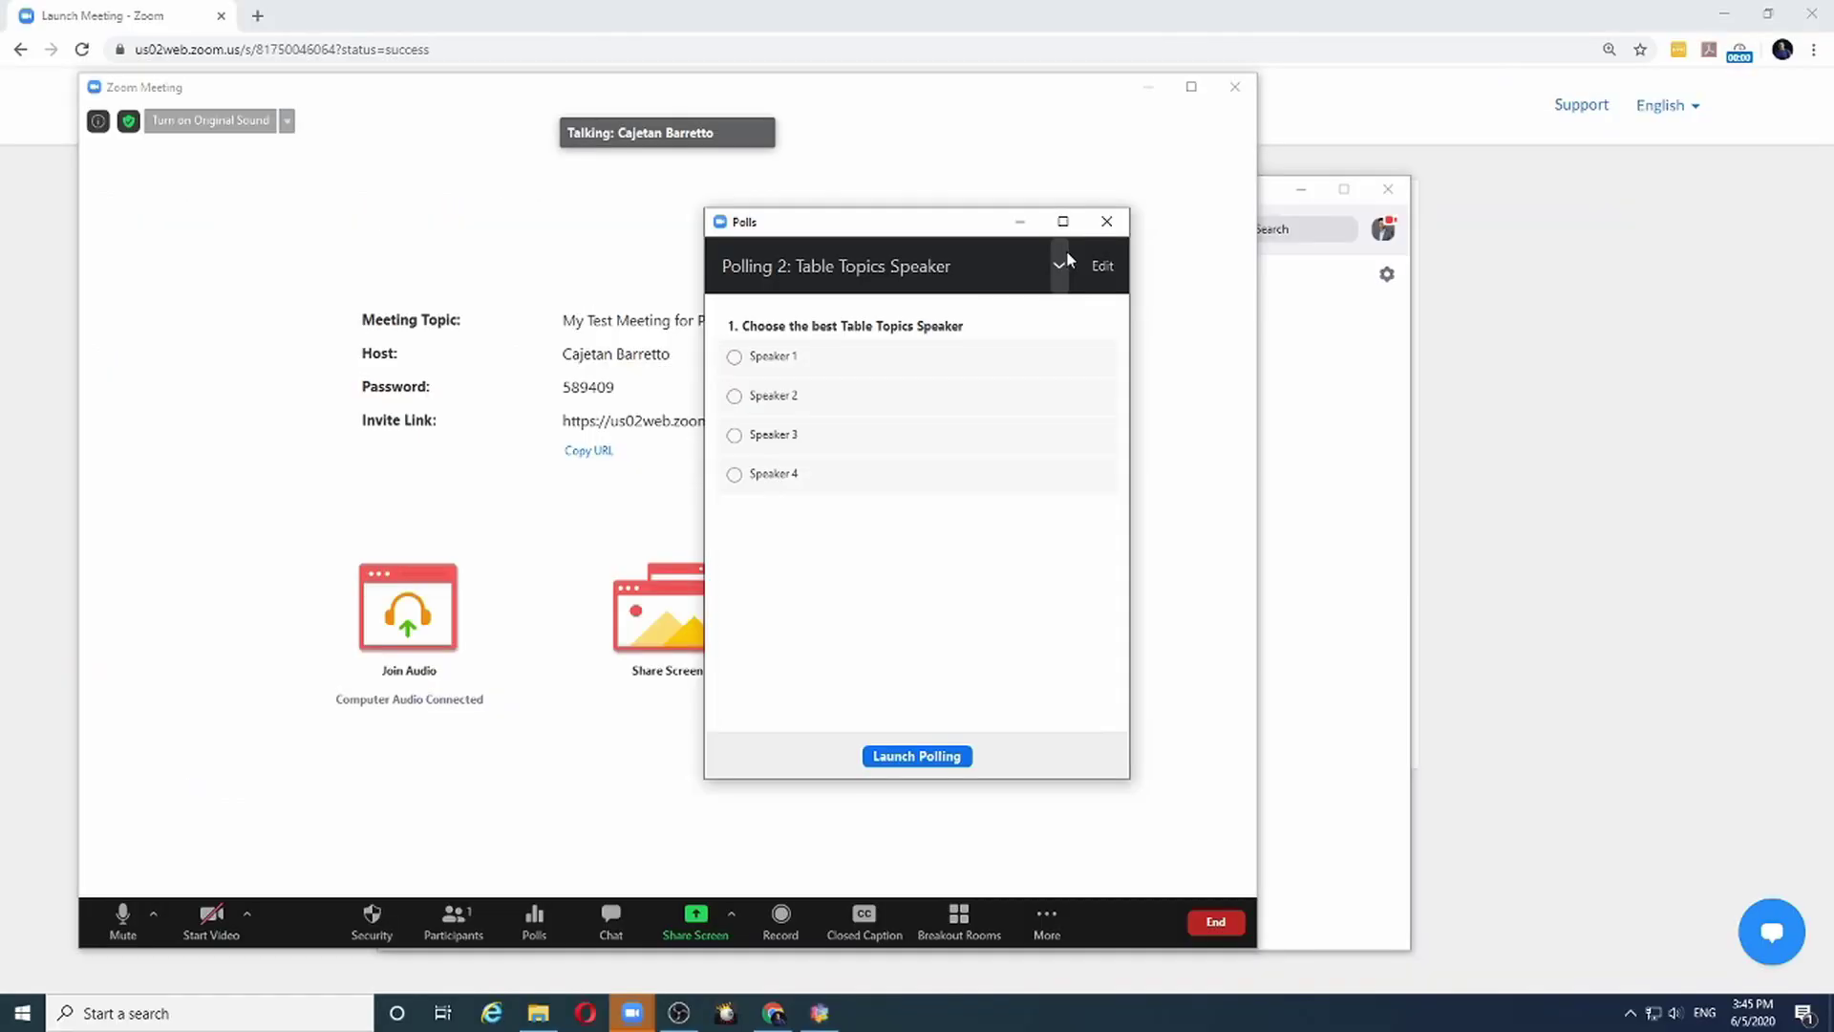
click(1117, 123)
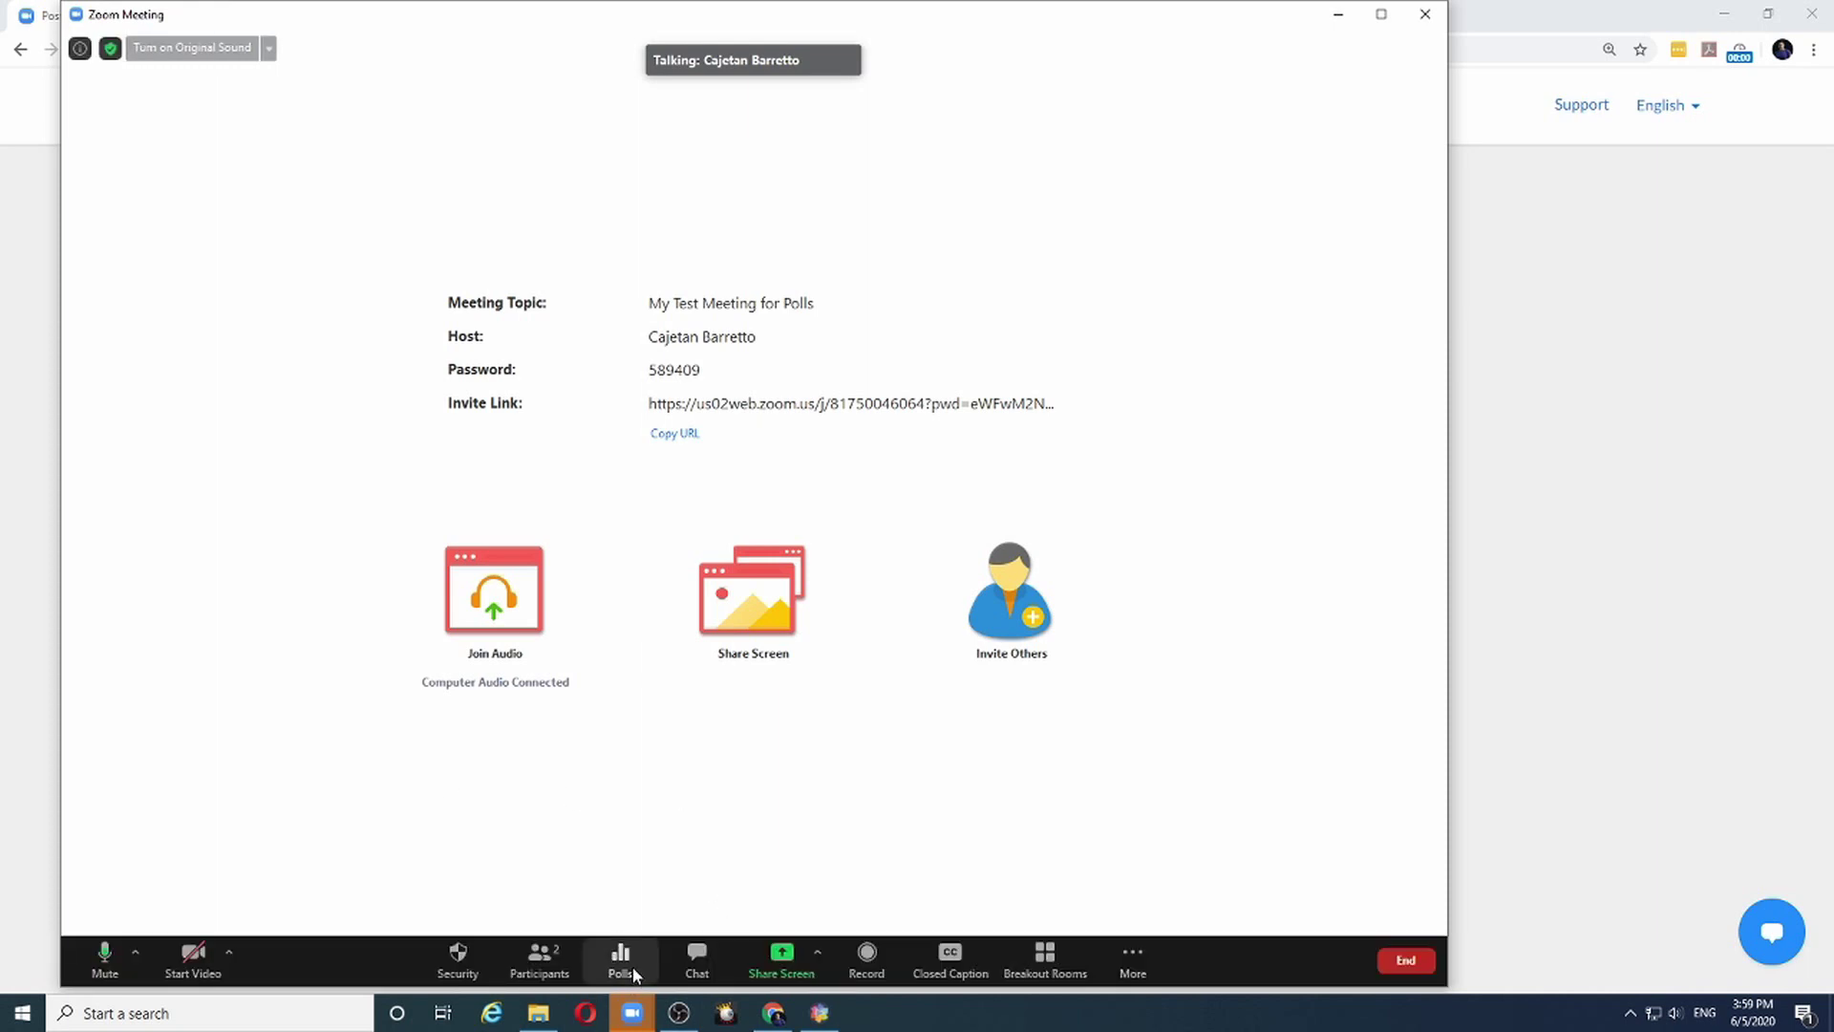
Launch the Best Speaker poll and end it after one vote, 100% for John Smith
click(631, 973)
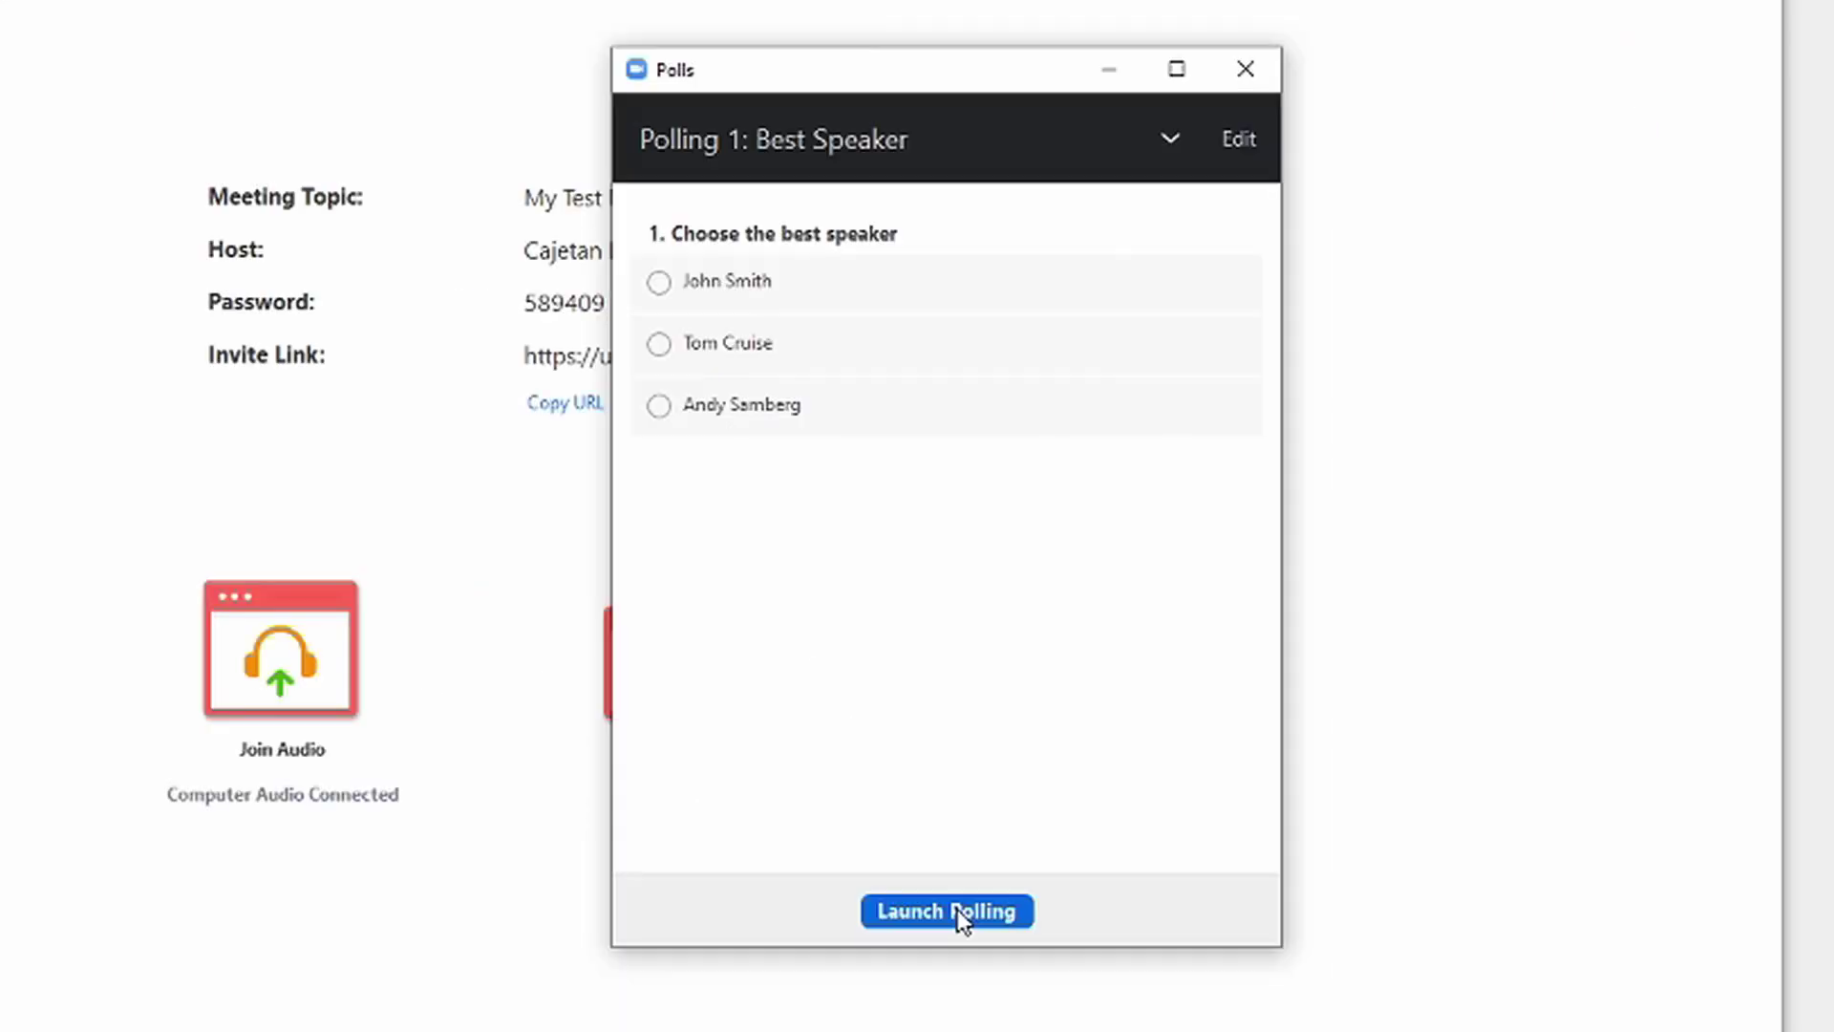
click(961, 915)
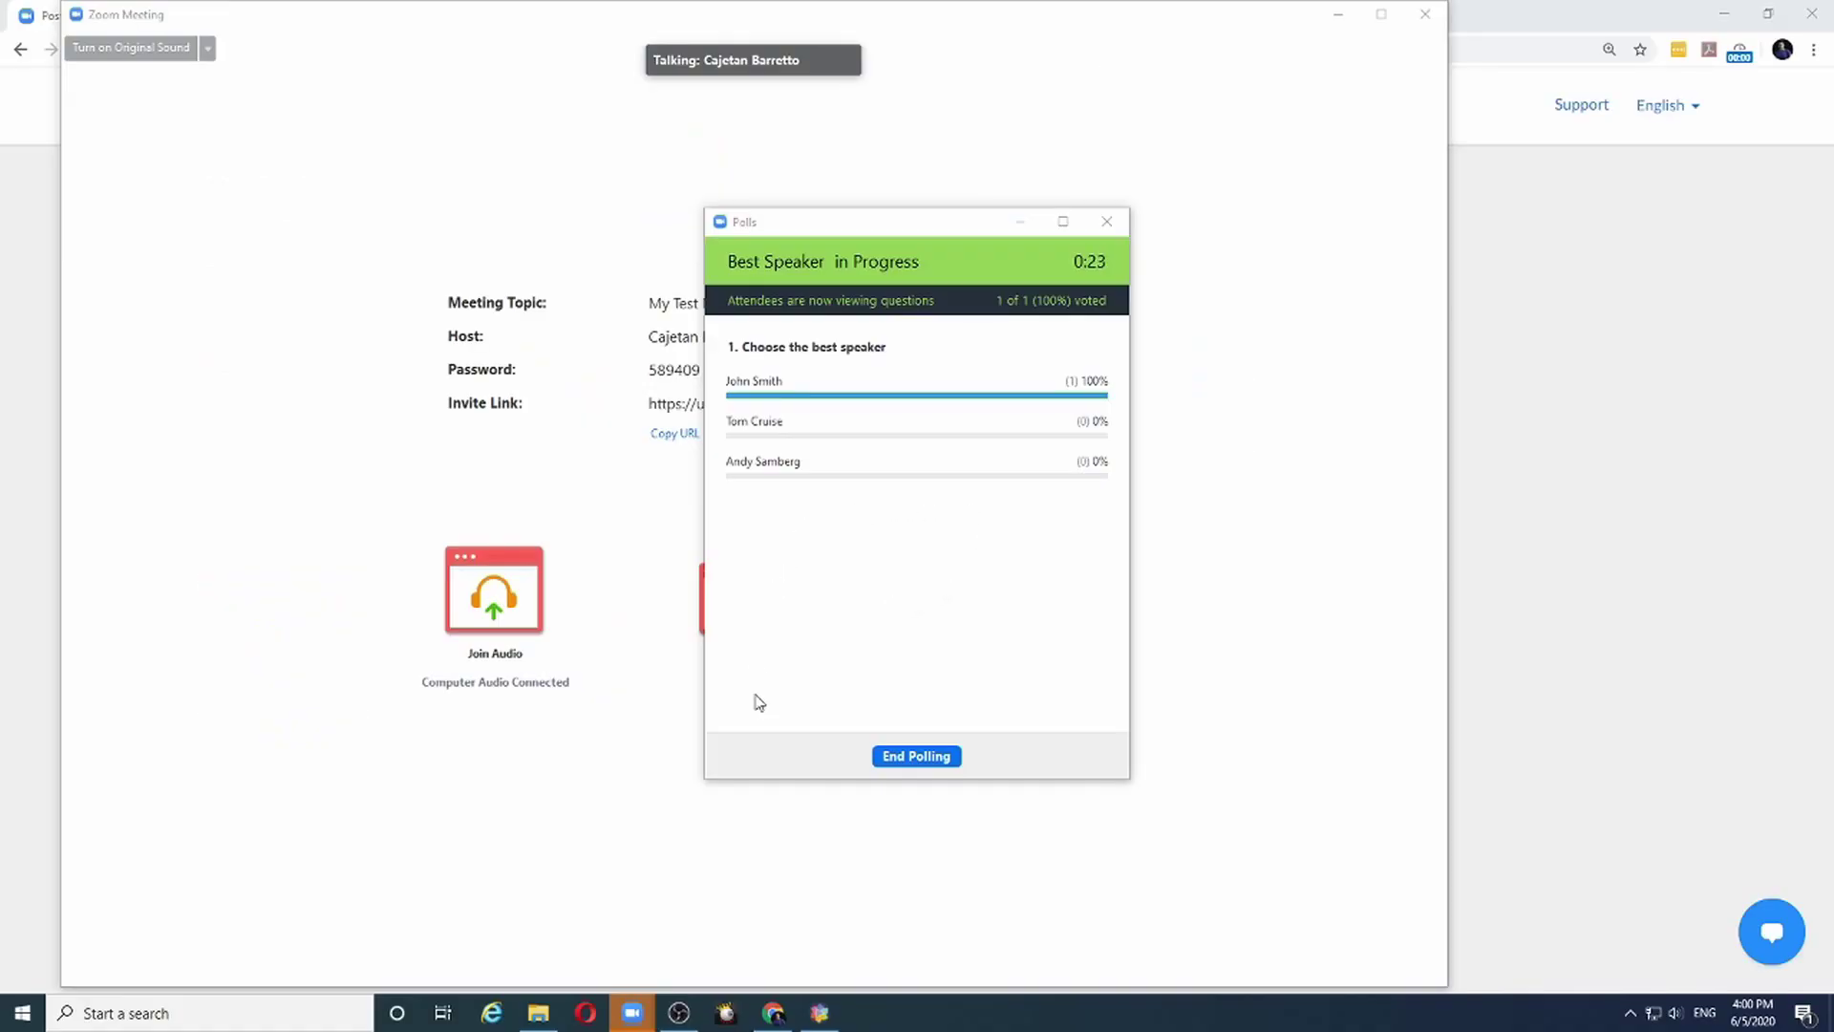
mouse_move(927, 795)
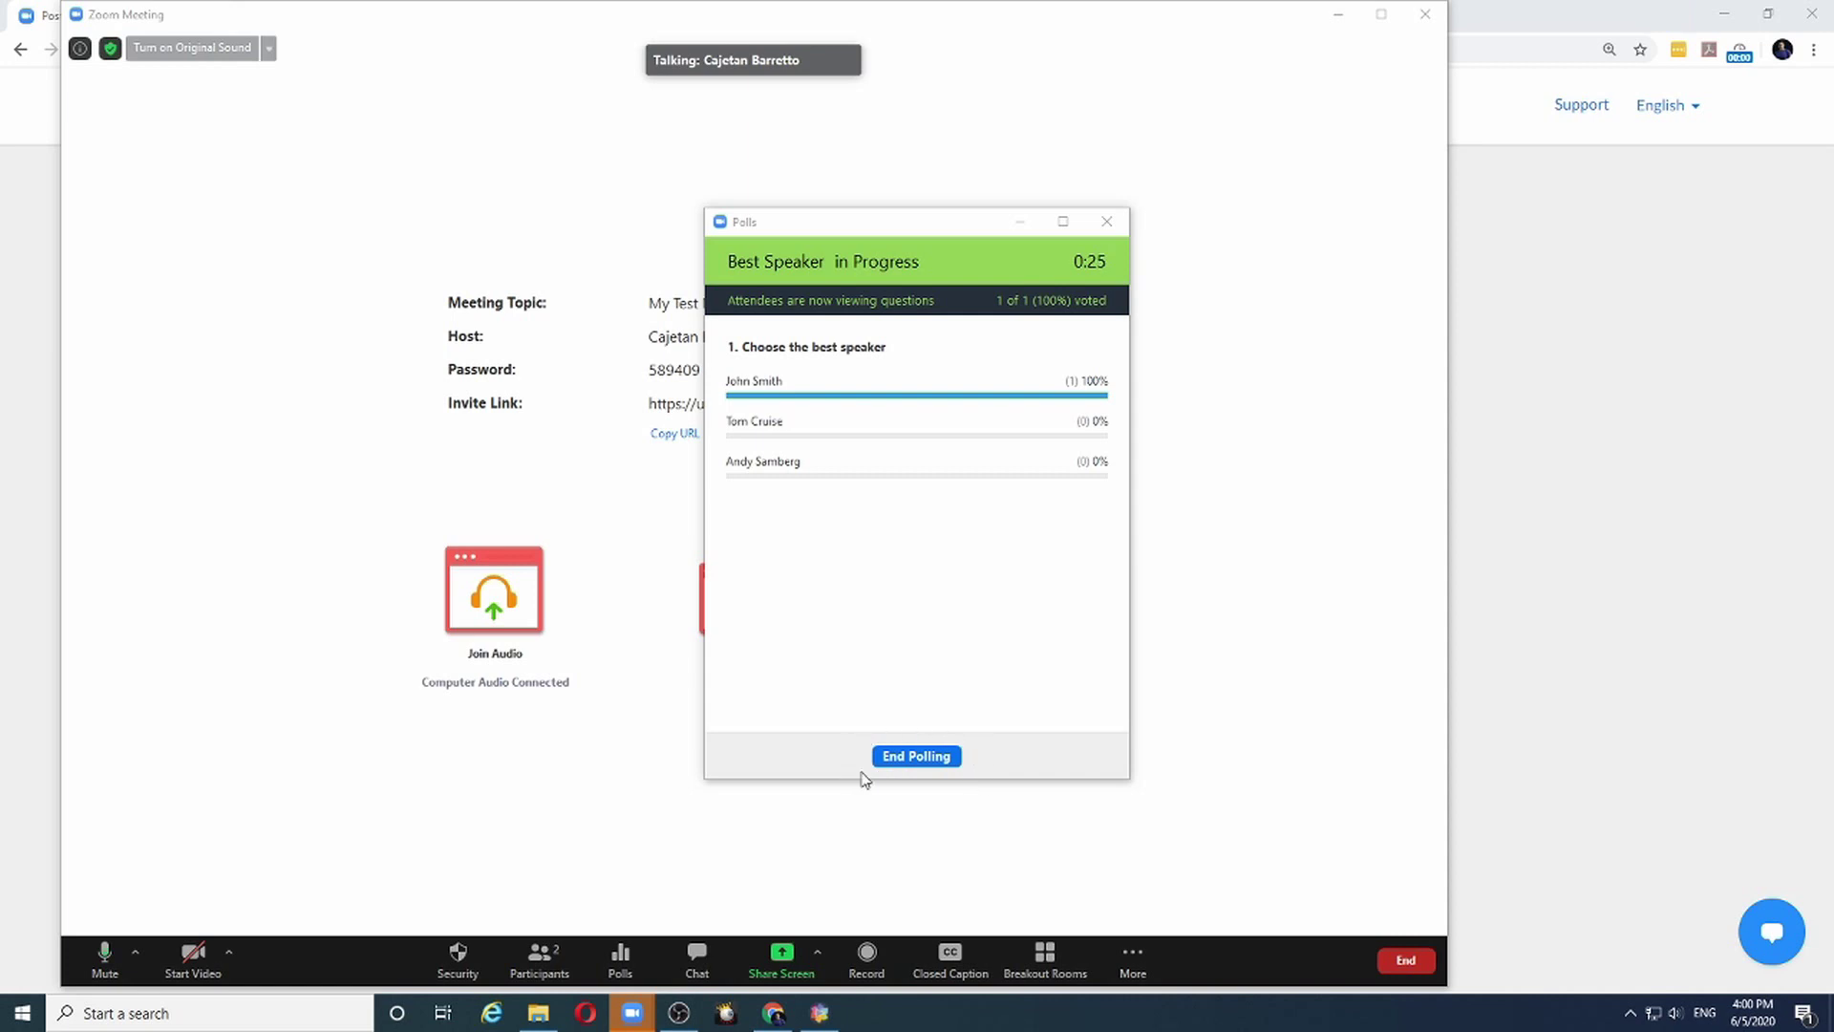
click(915, 756)
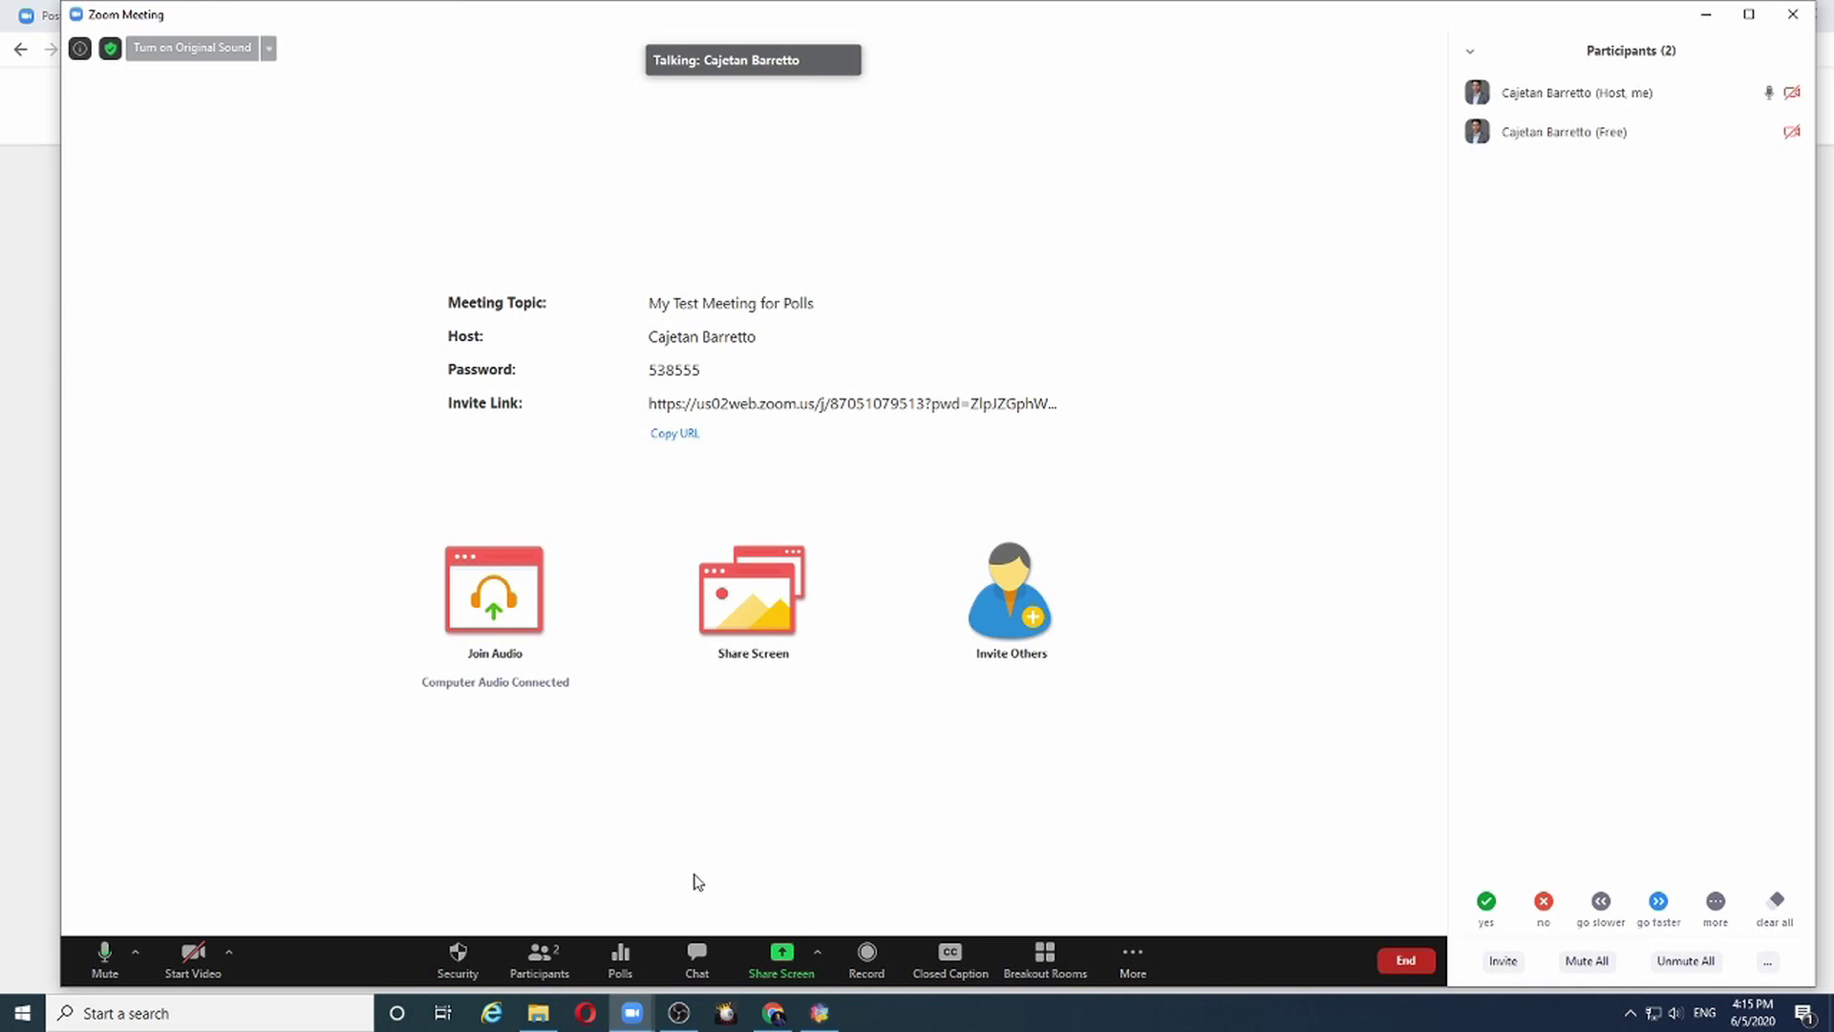
Open Polls and select Polling 2: Best Table Topics from the poll list
click(620, 958)
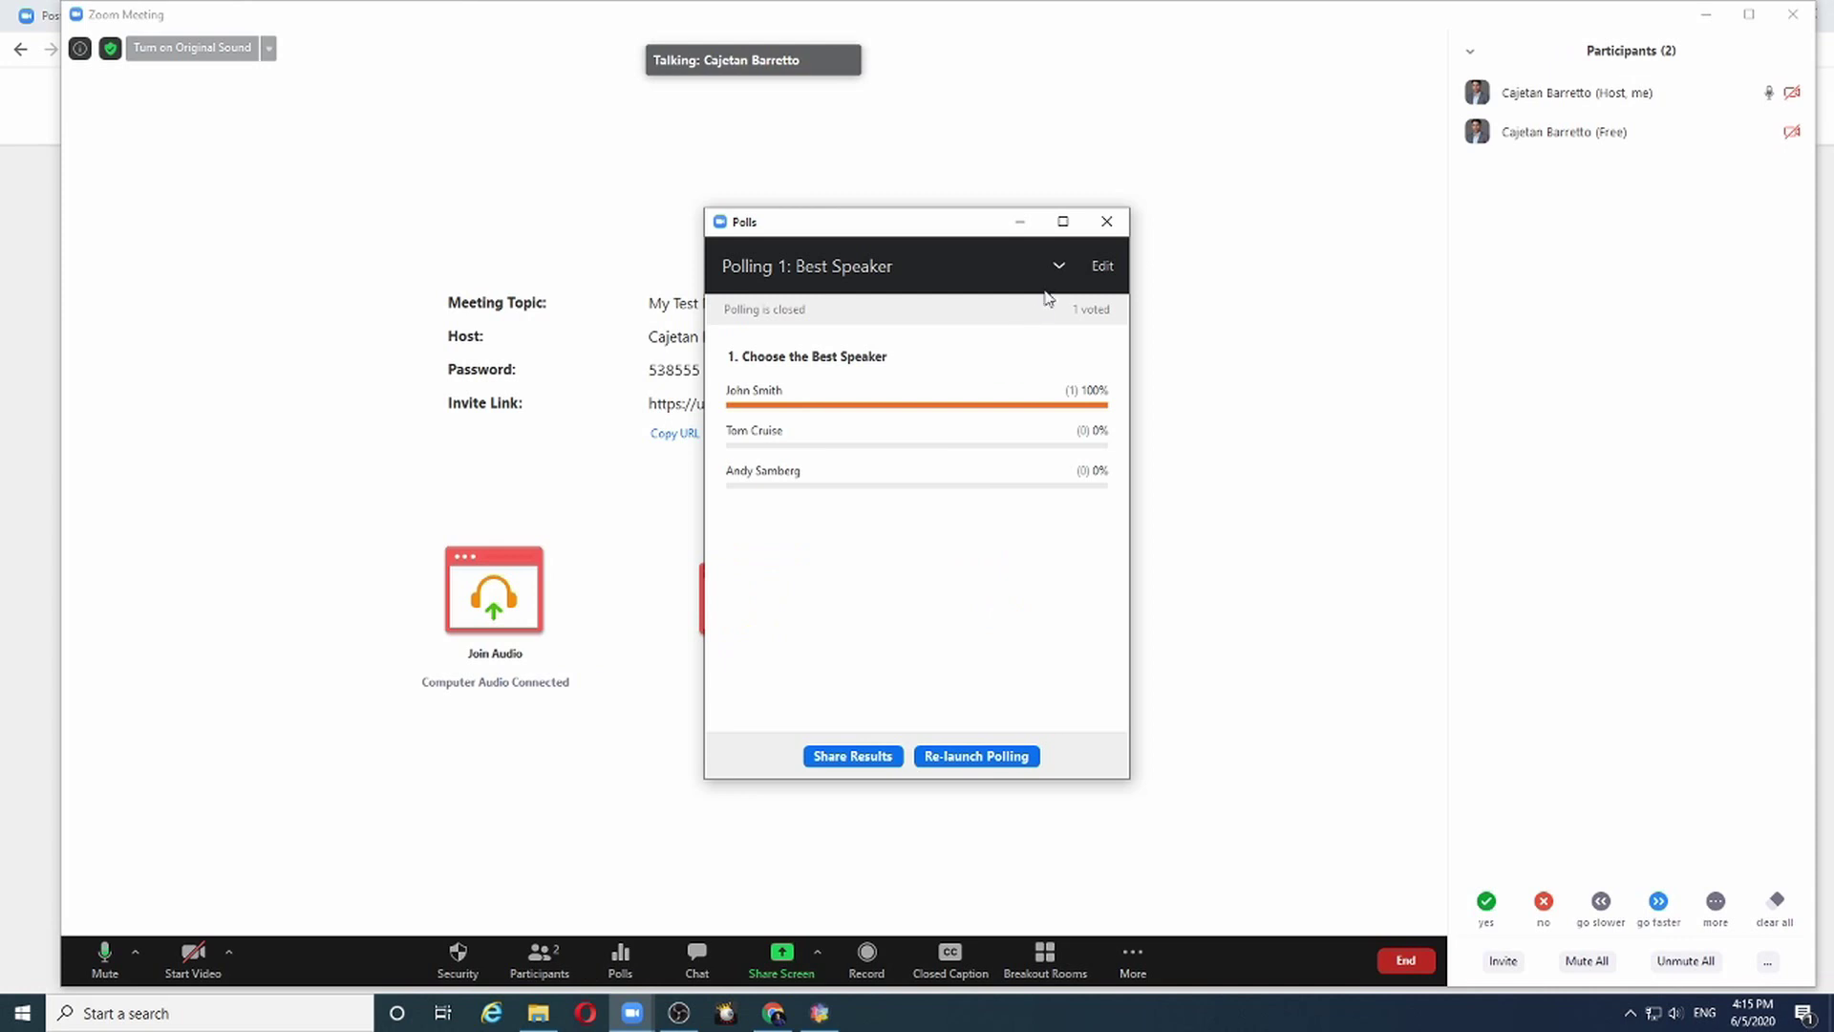
click(1058, 266)
click(860, 332)
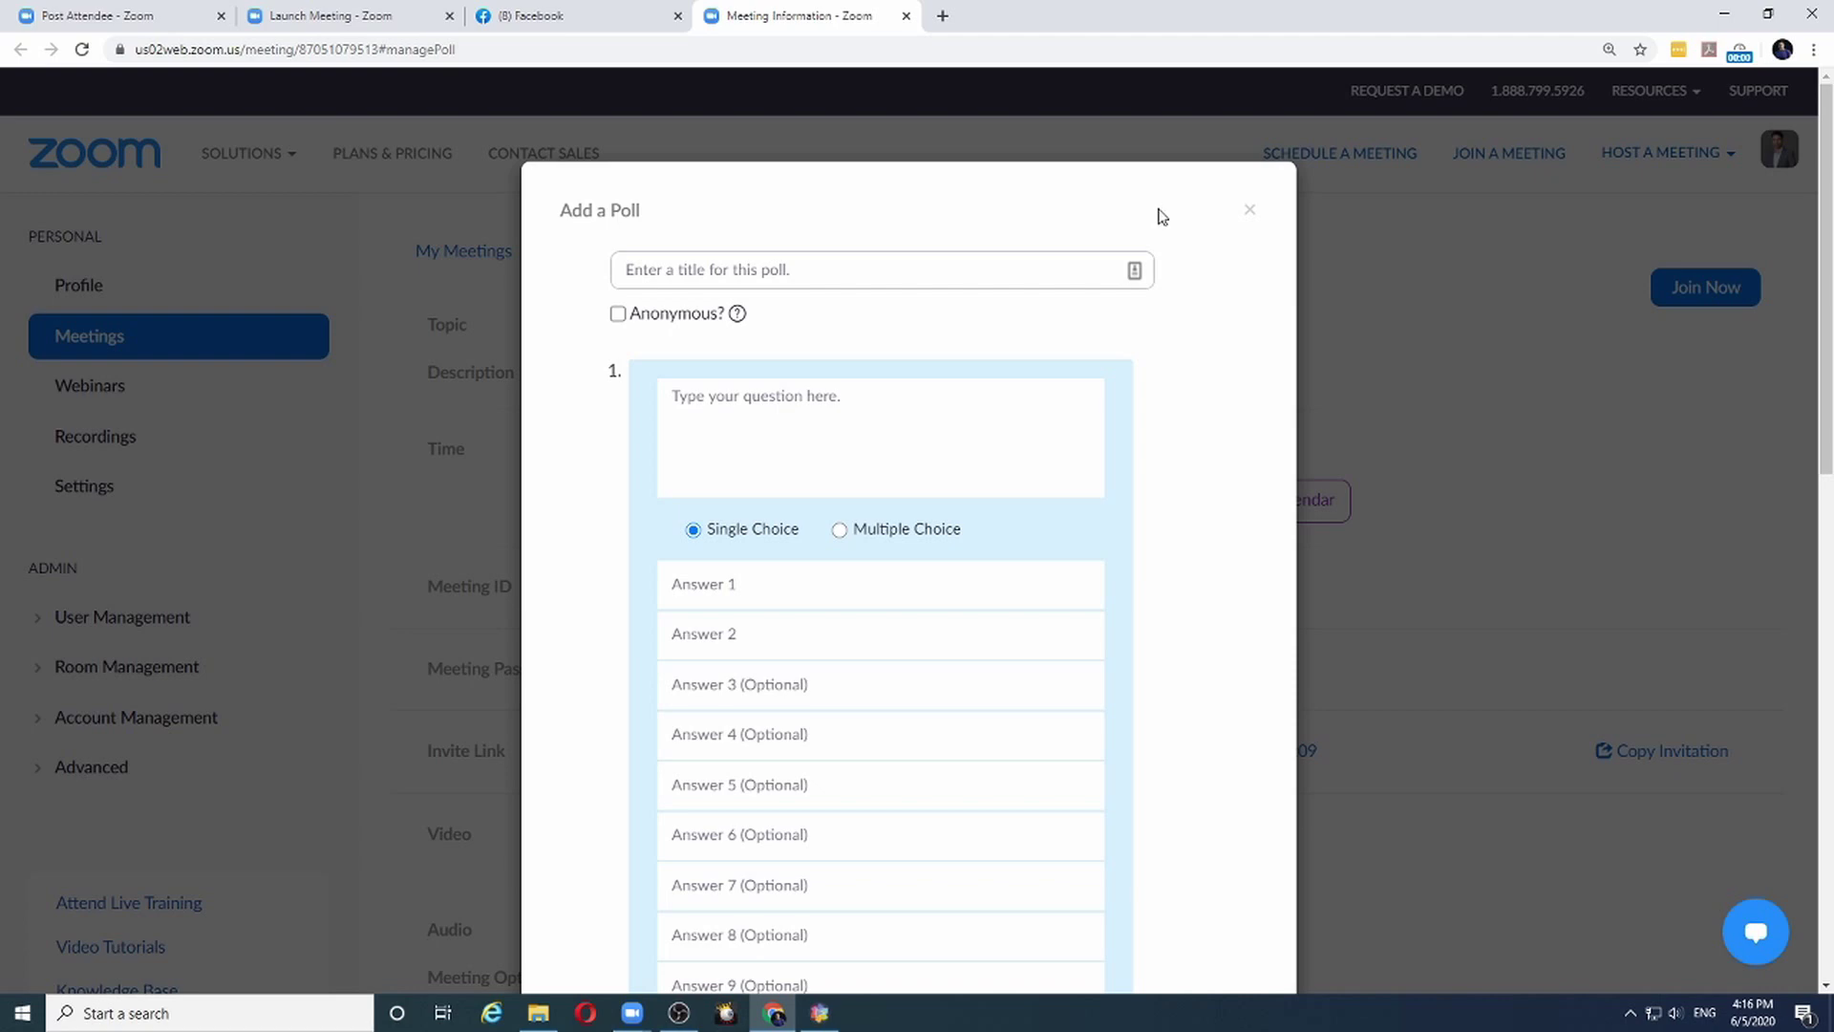
Dismiss the blank Add a Poll form, returning to the My Test Meeting for Polls page
click(1251, 212)
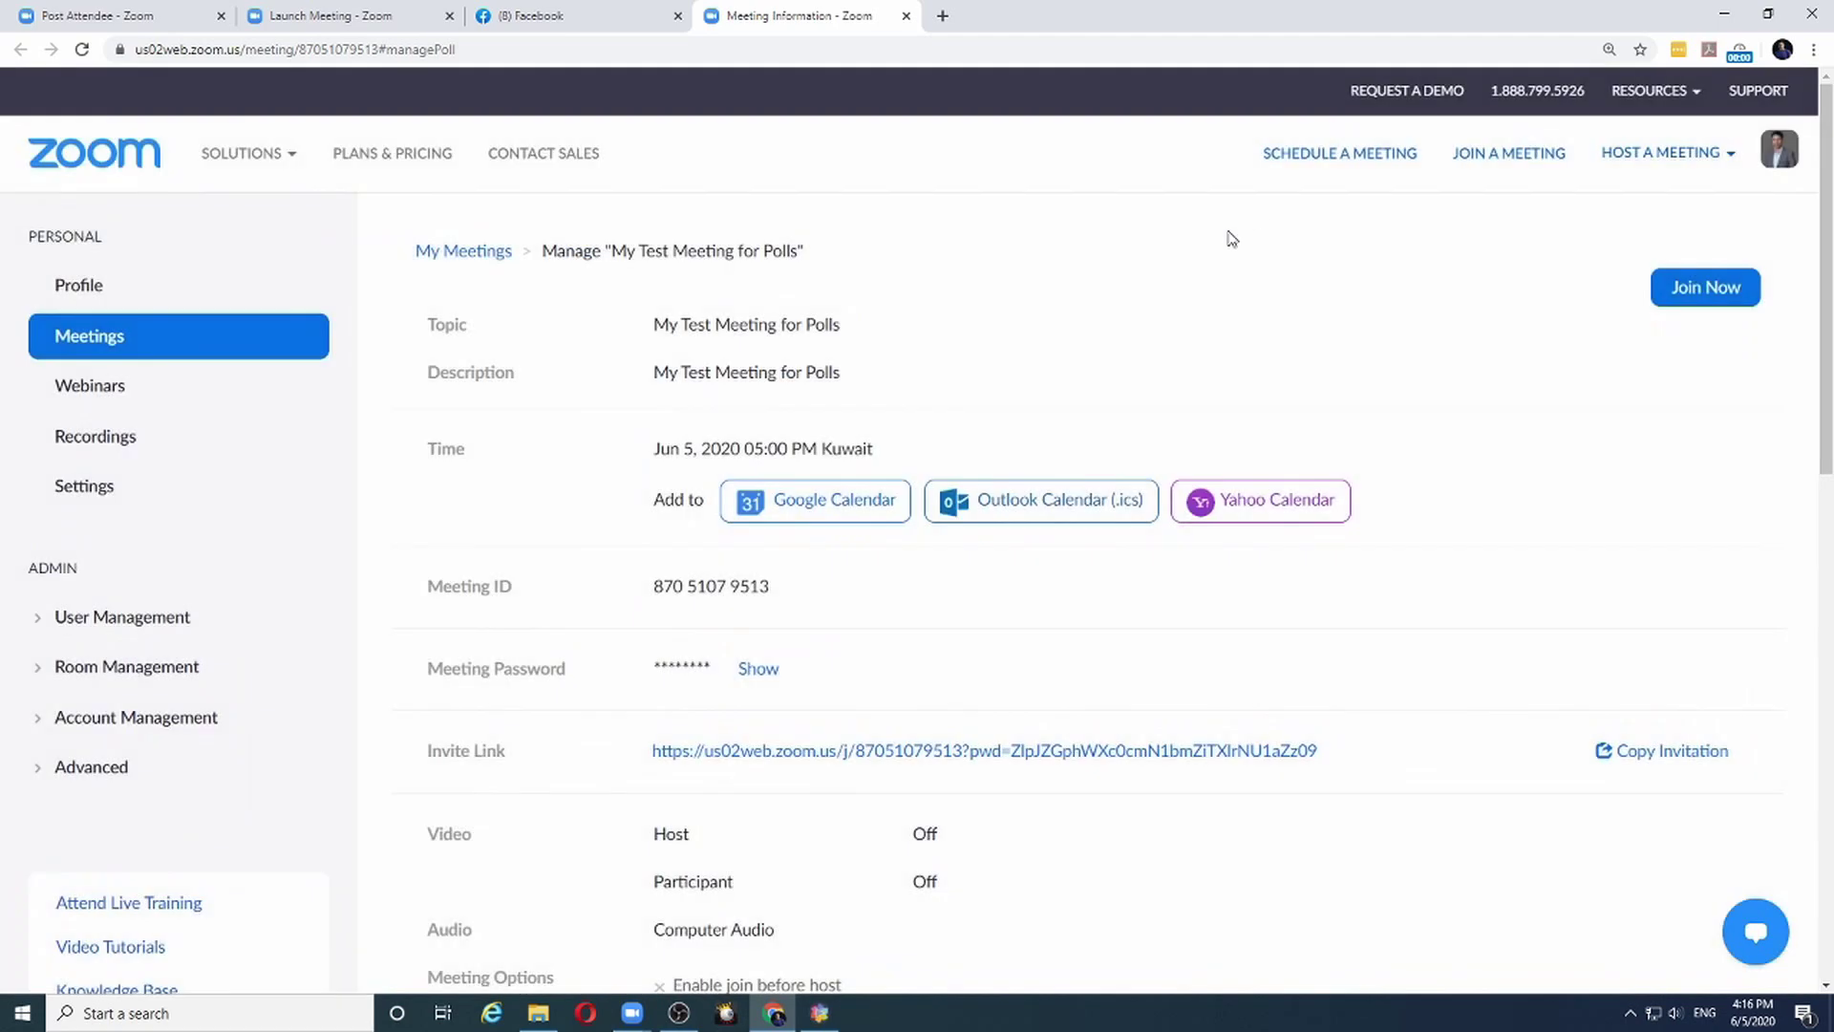
Change the Best Table Topics answers to John, Tom and Henry, delete Speaker 4, and save
scroll(1222, 276, down, 10)
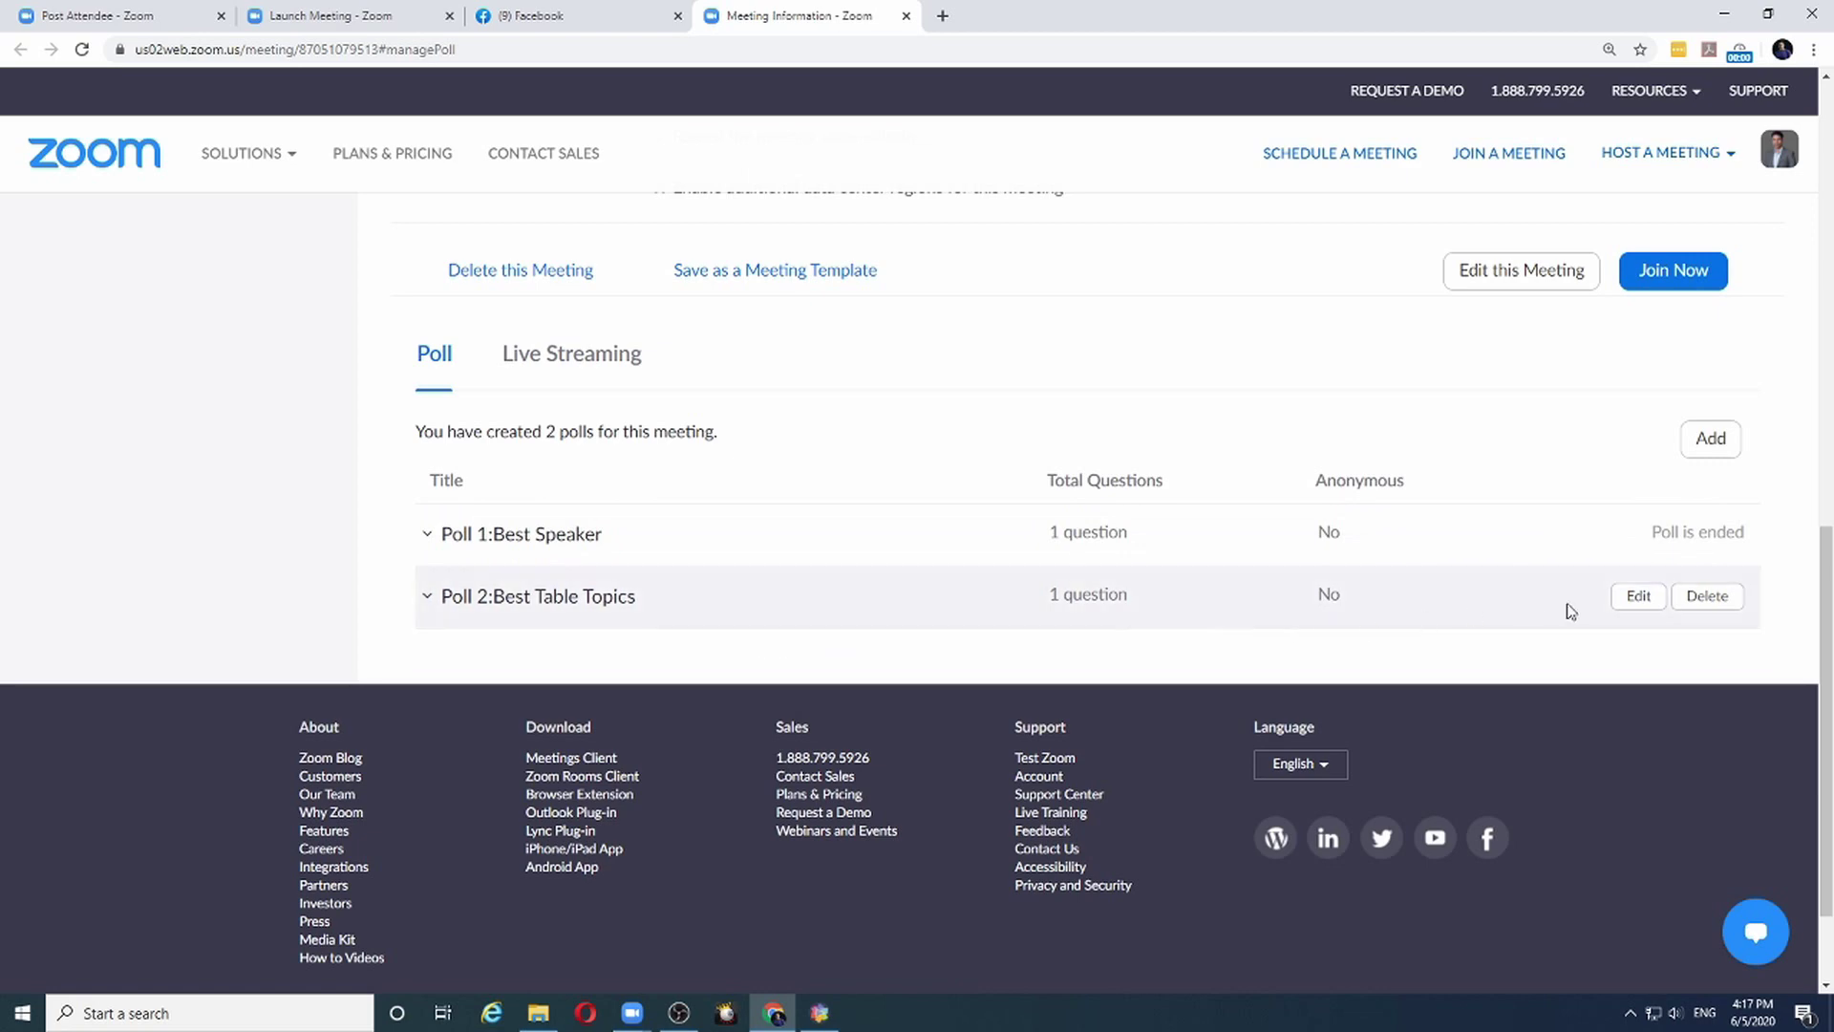
click(1636, 600)
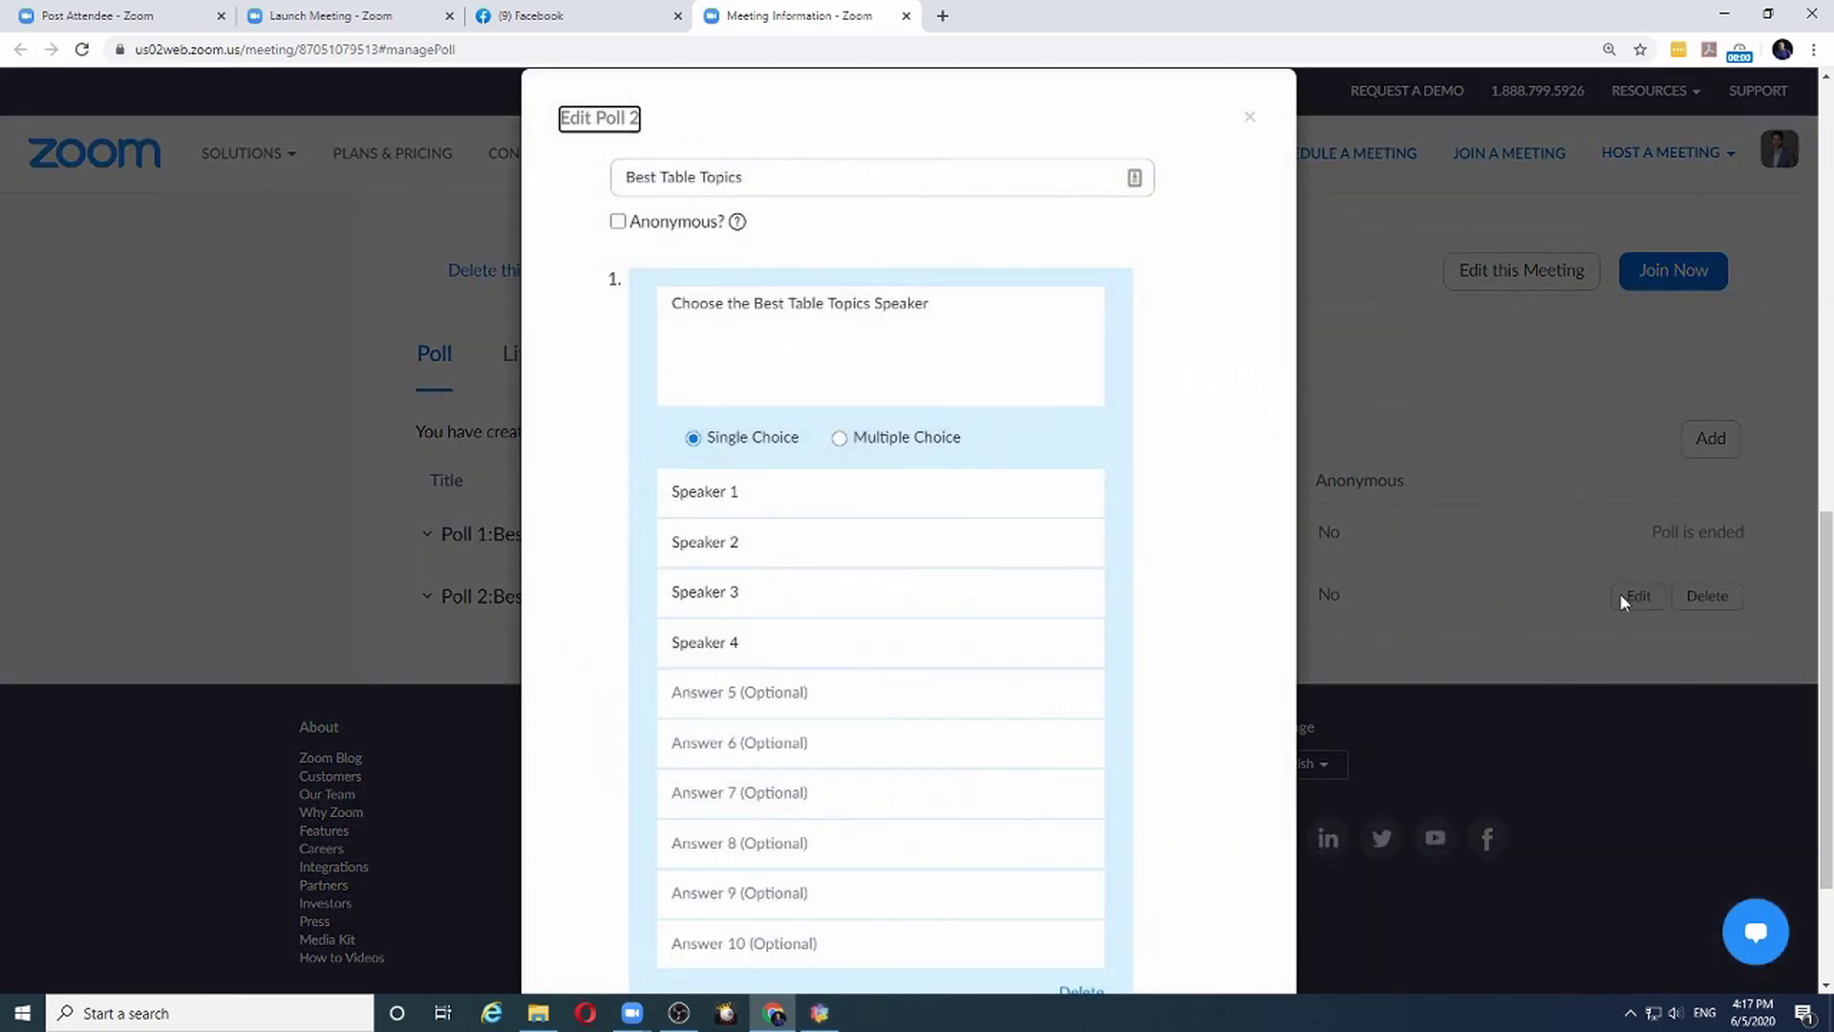
drag(741, 493, 684, 503)
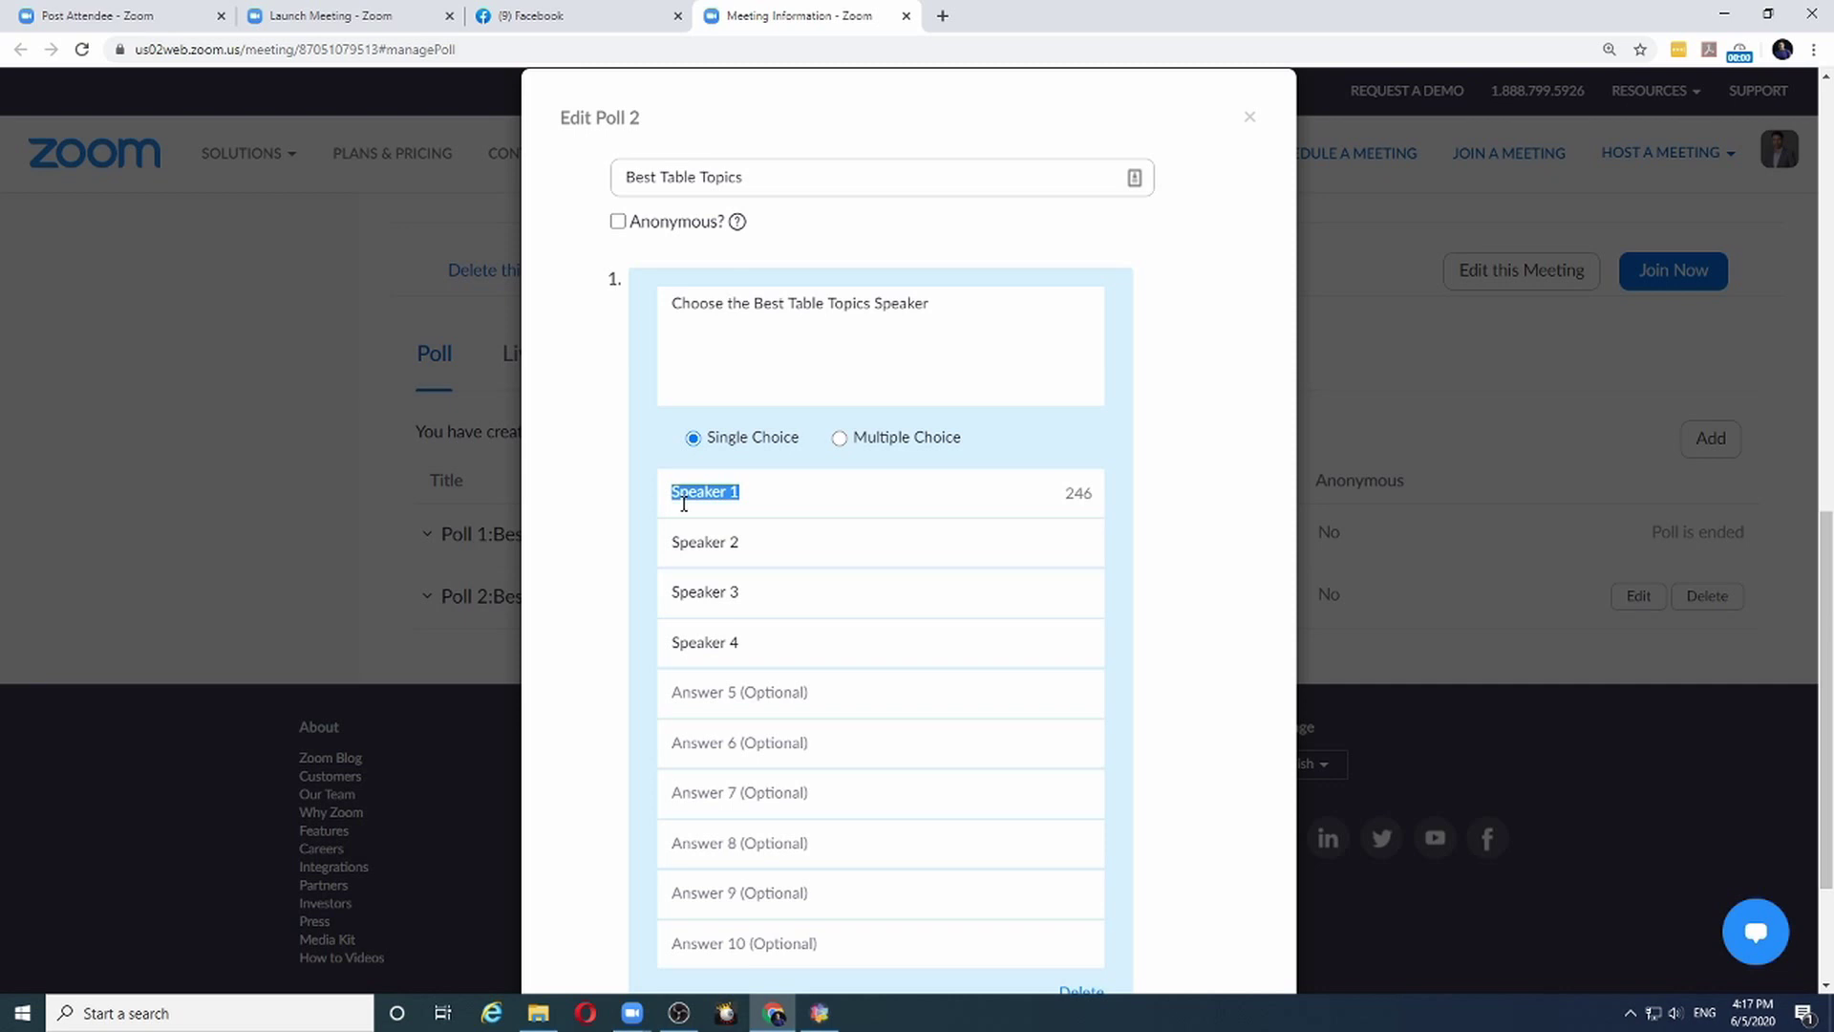
text(John)
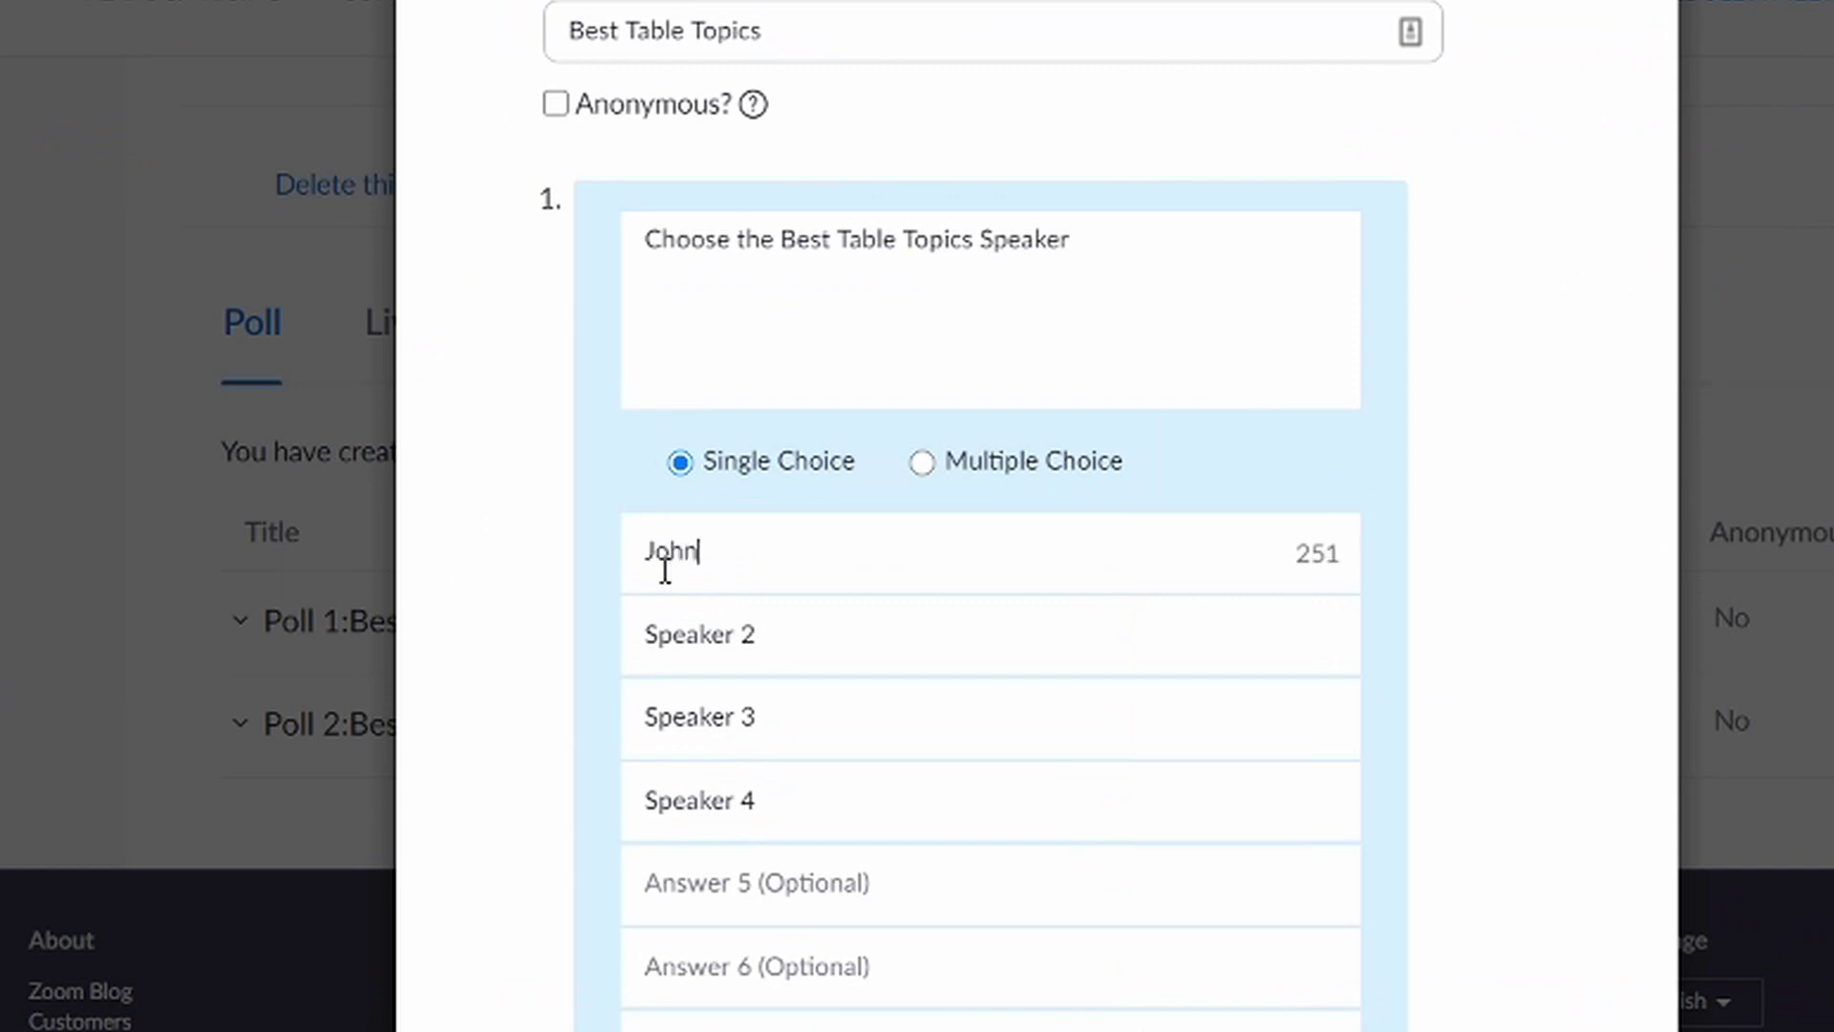
key(Tab)
text(Tom)
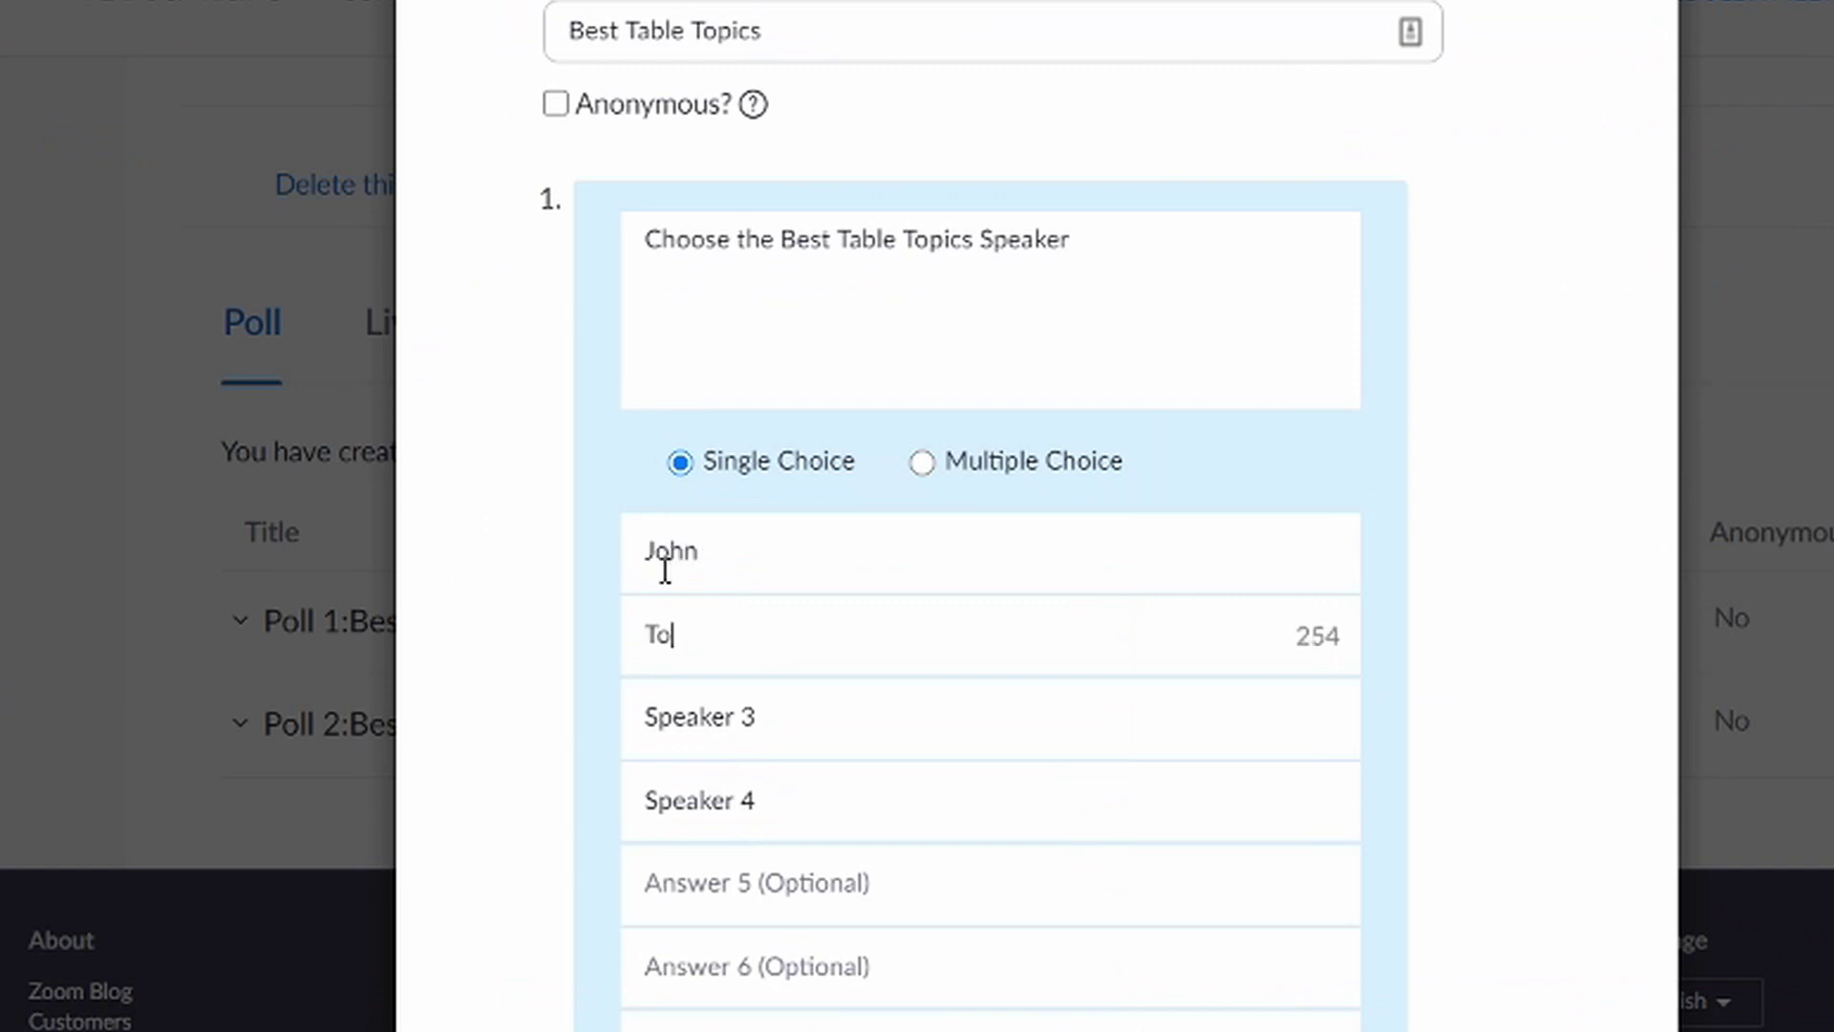
key(Tab)
text(Henry)
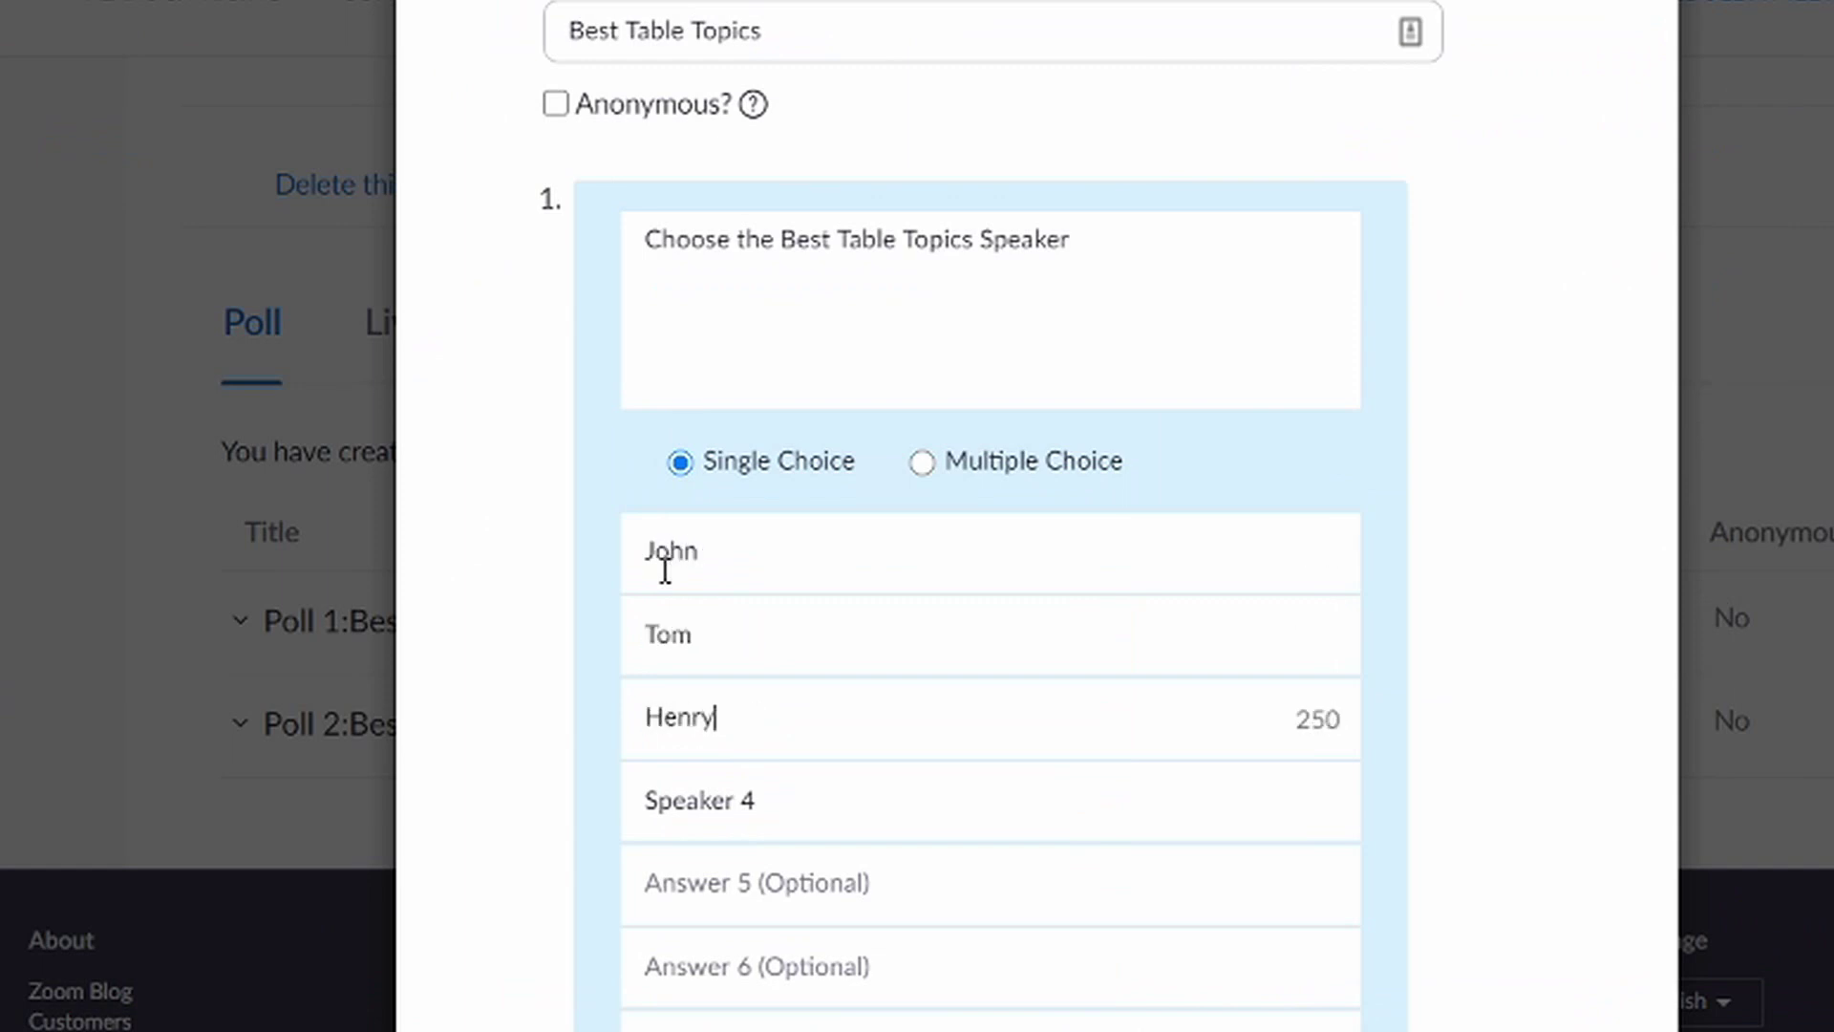
key(Tab)
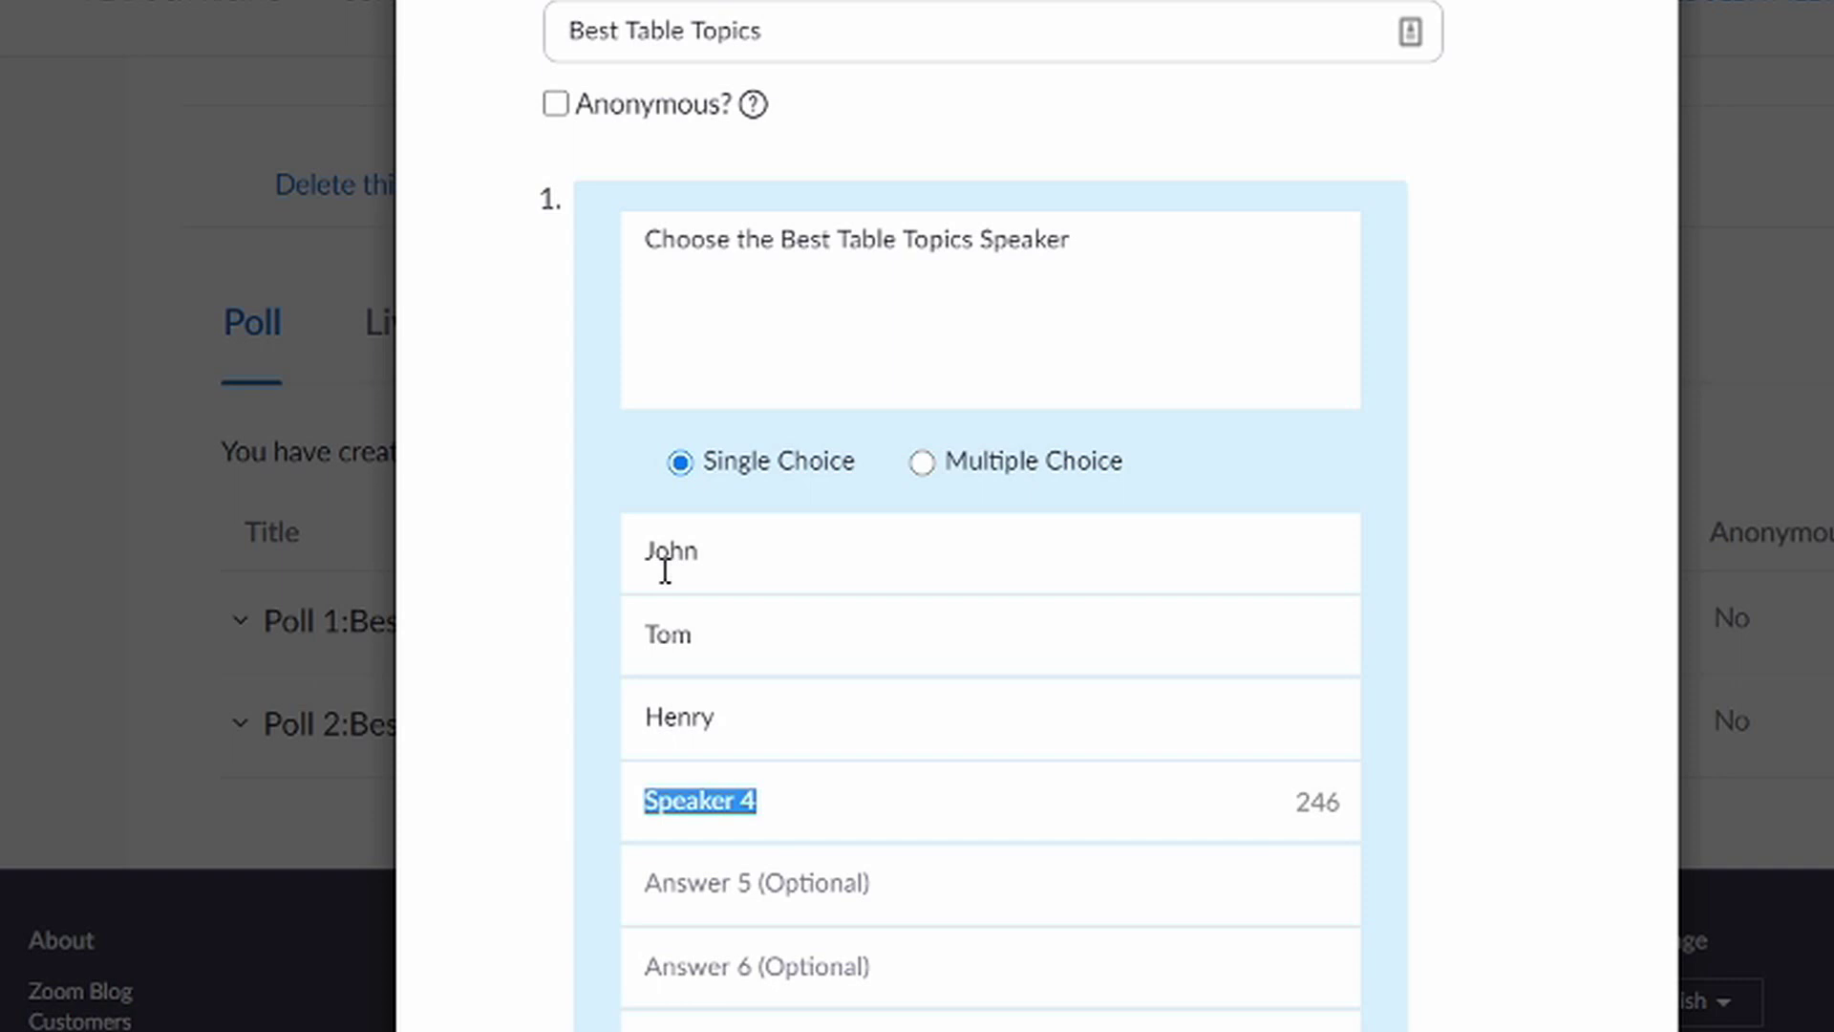
key(BackSpace)
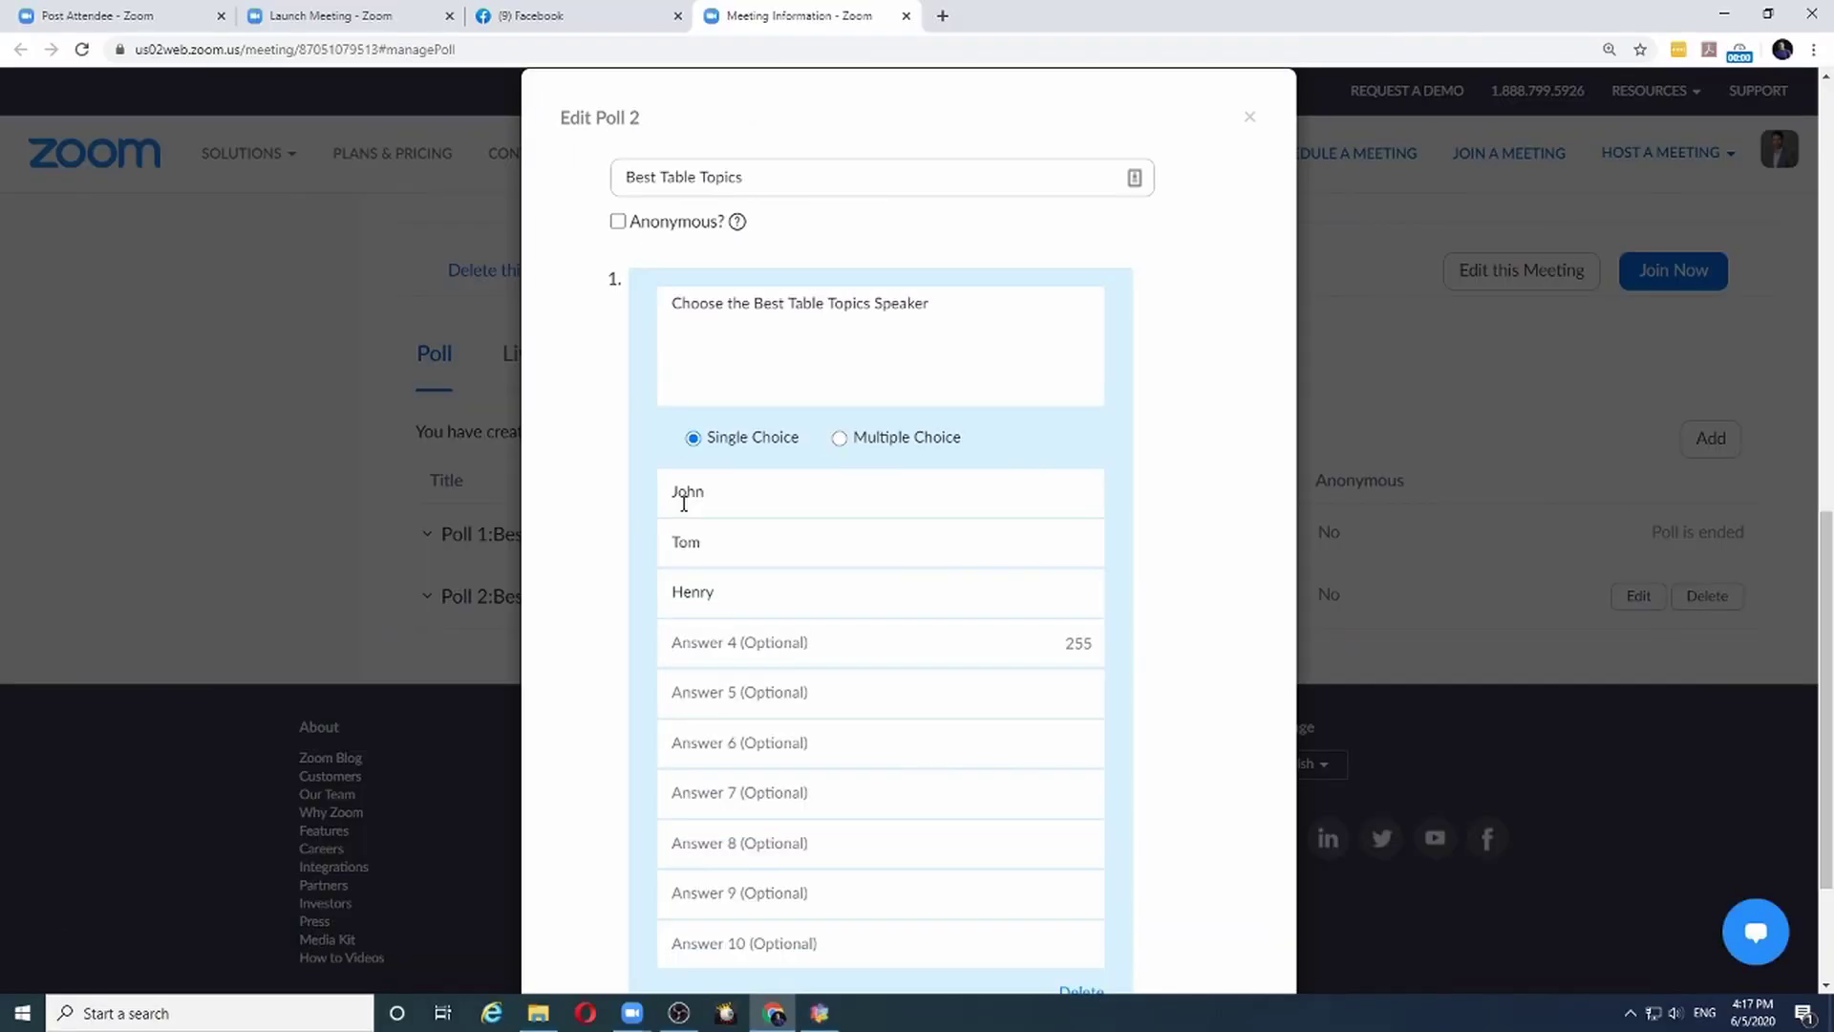
scroll(684, 504, down, 2)
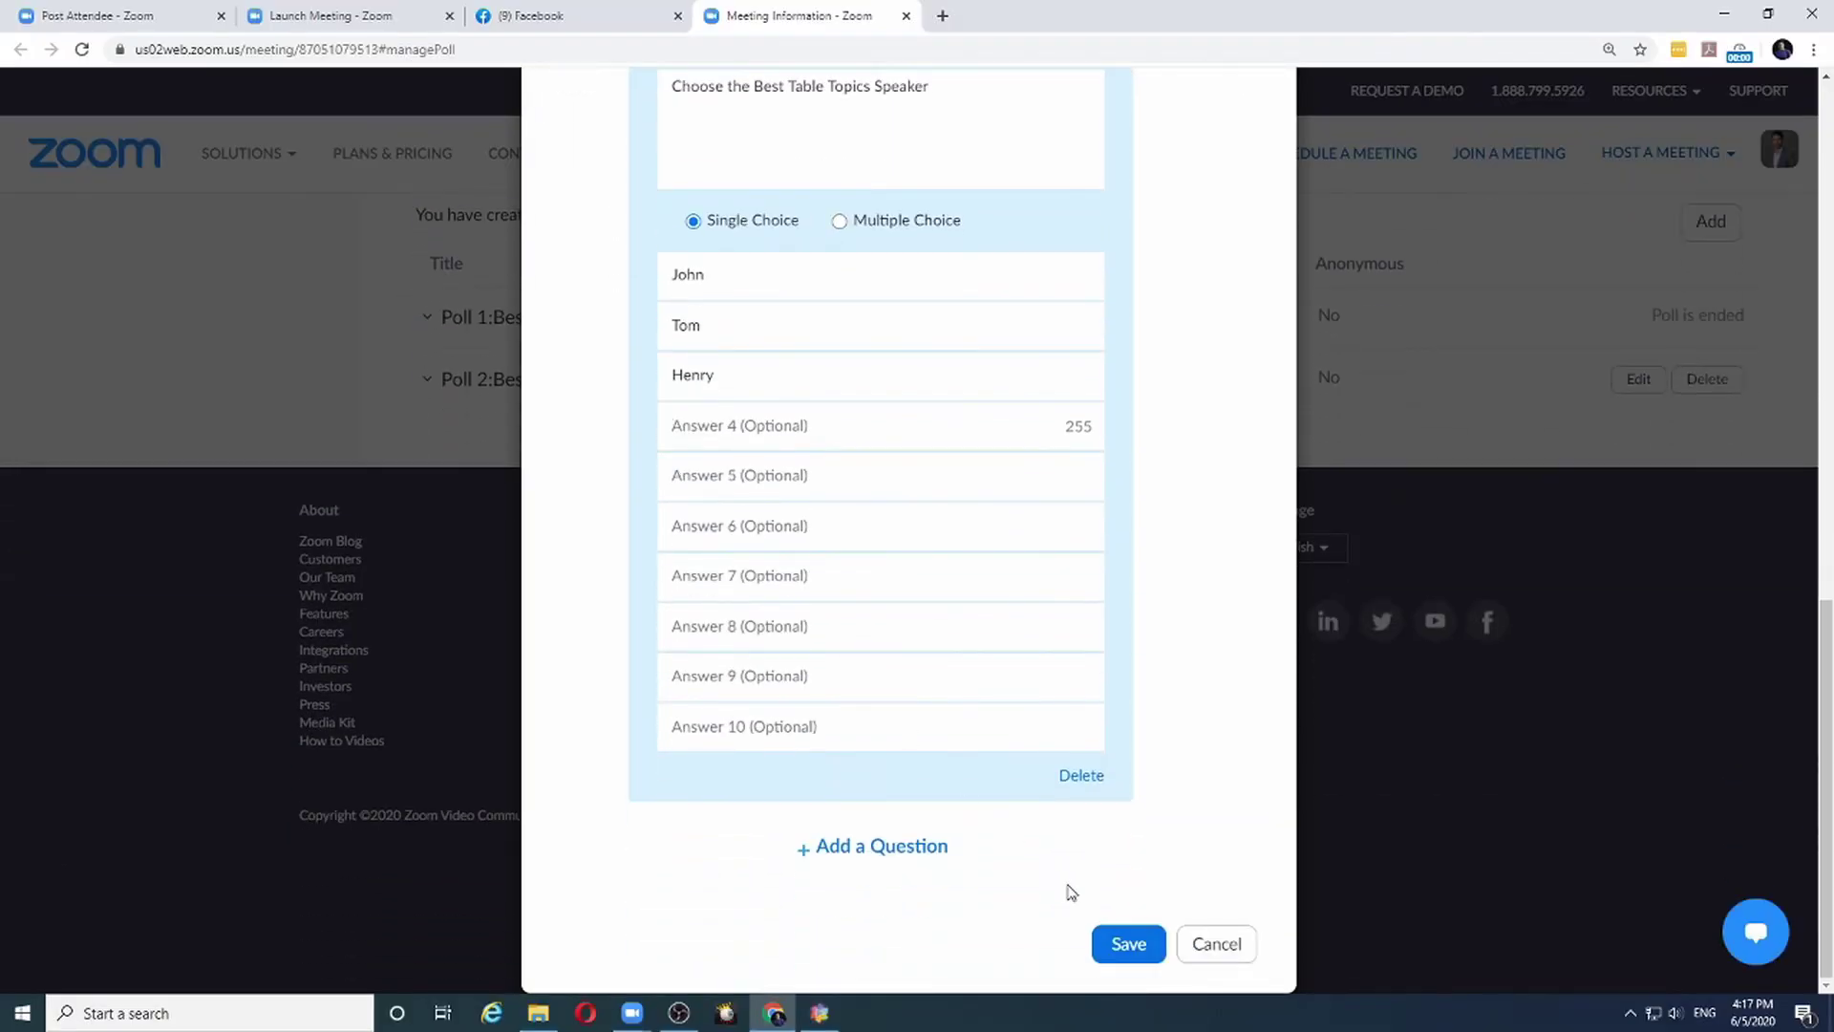
click(1116, 943)
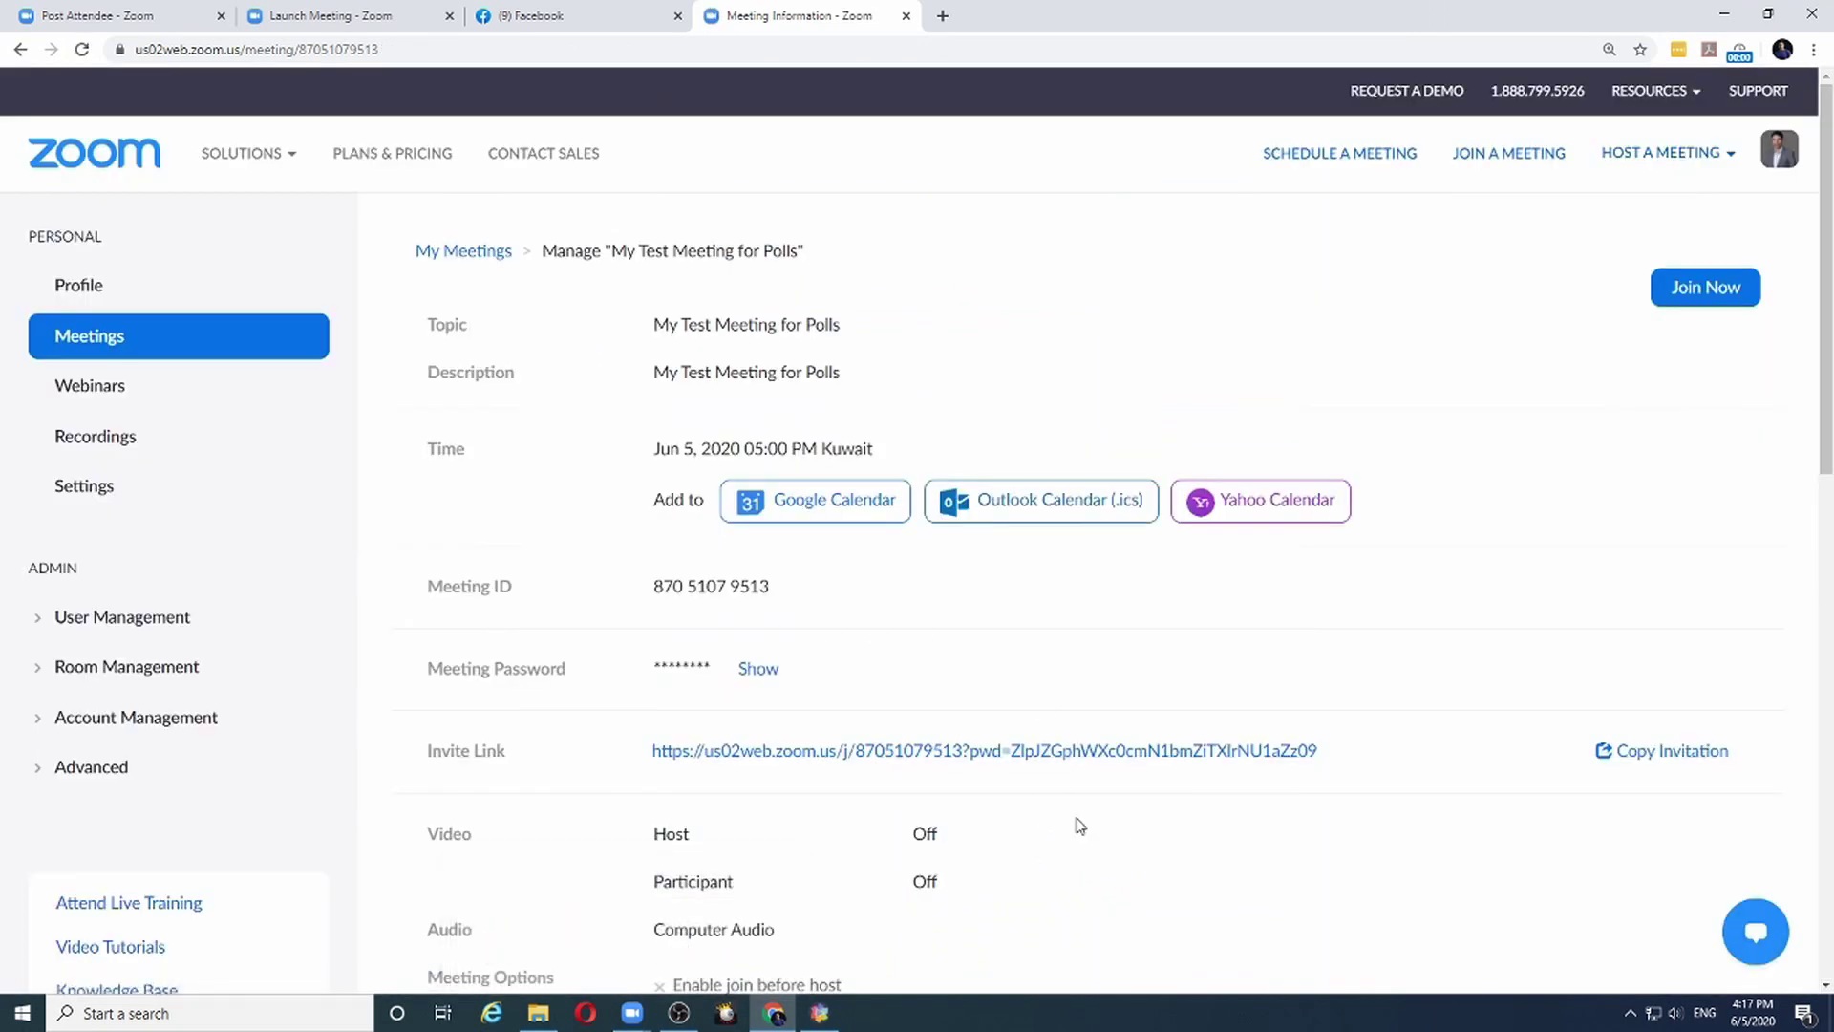
In the Zoom meeting, launch and then end the Best Table Topics poll, showing Henry at 100%
mouse_move(630, 1017)
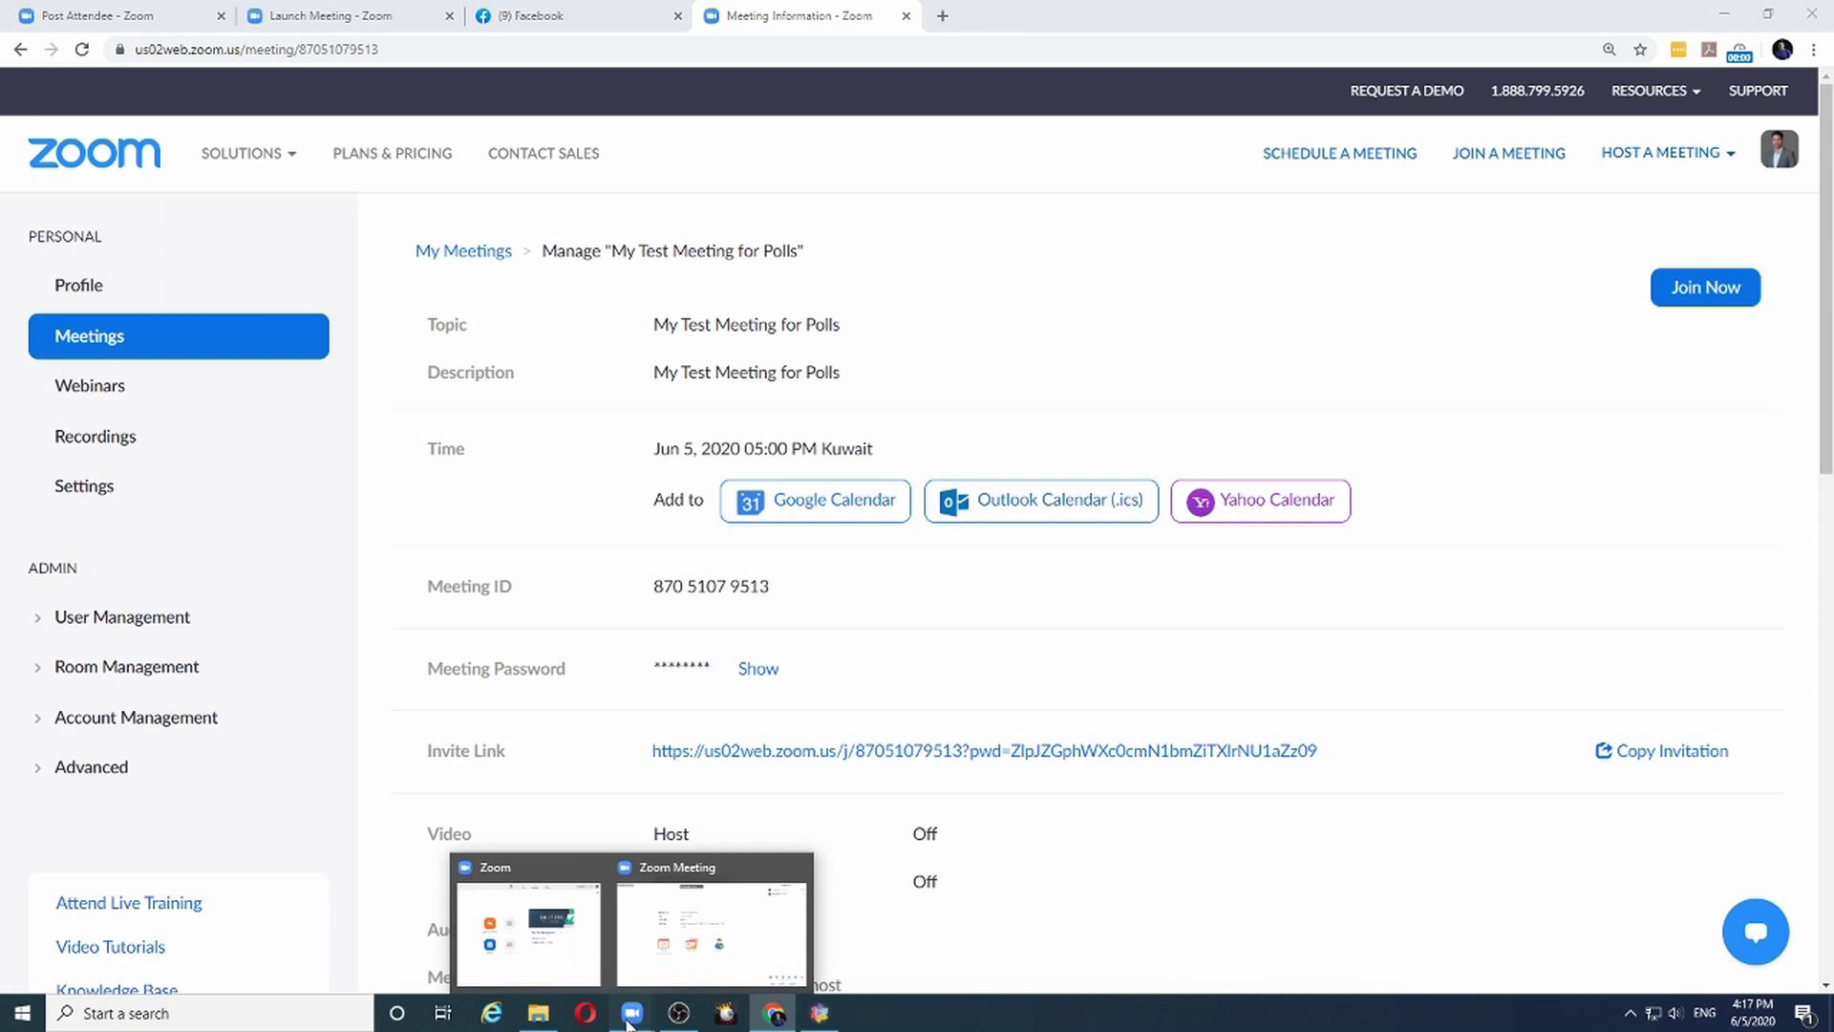
click(694, 959)
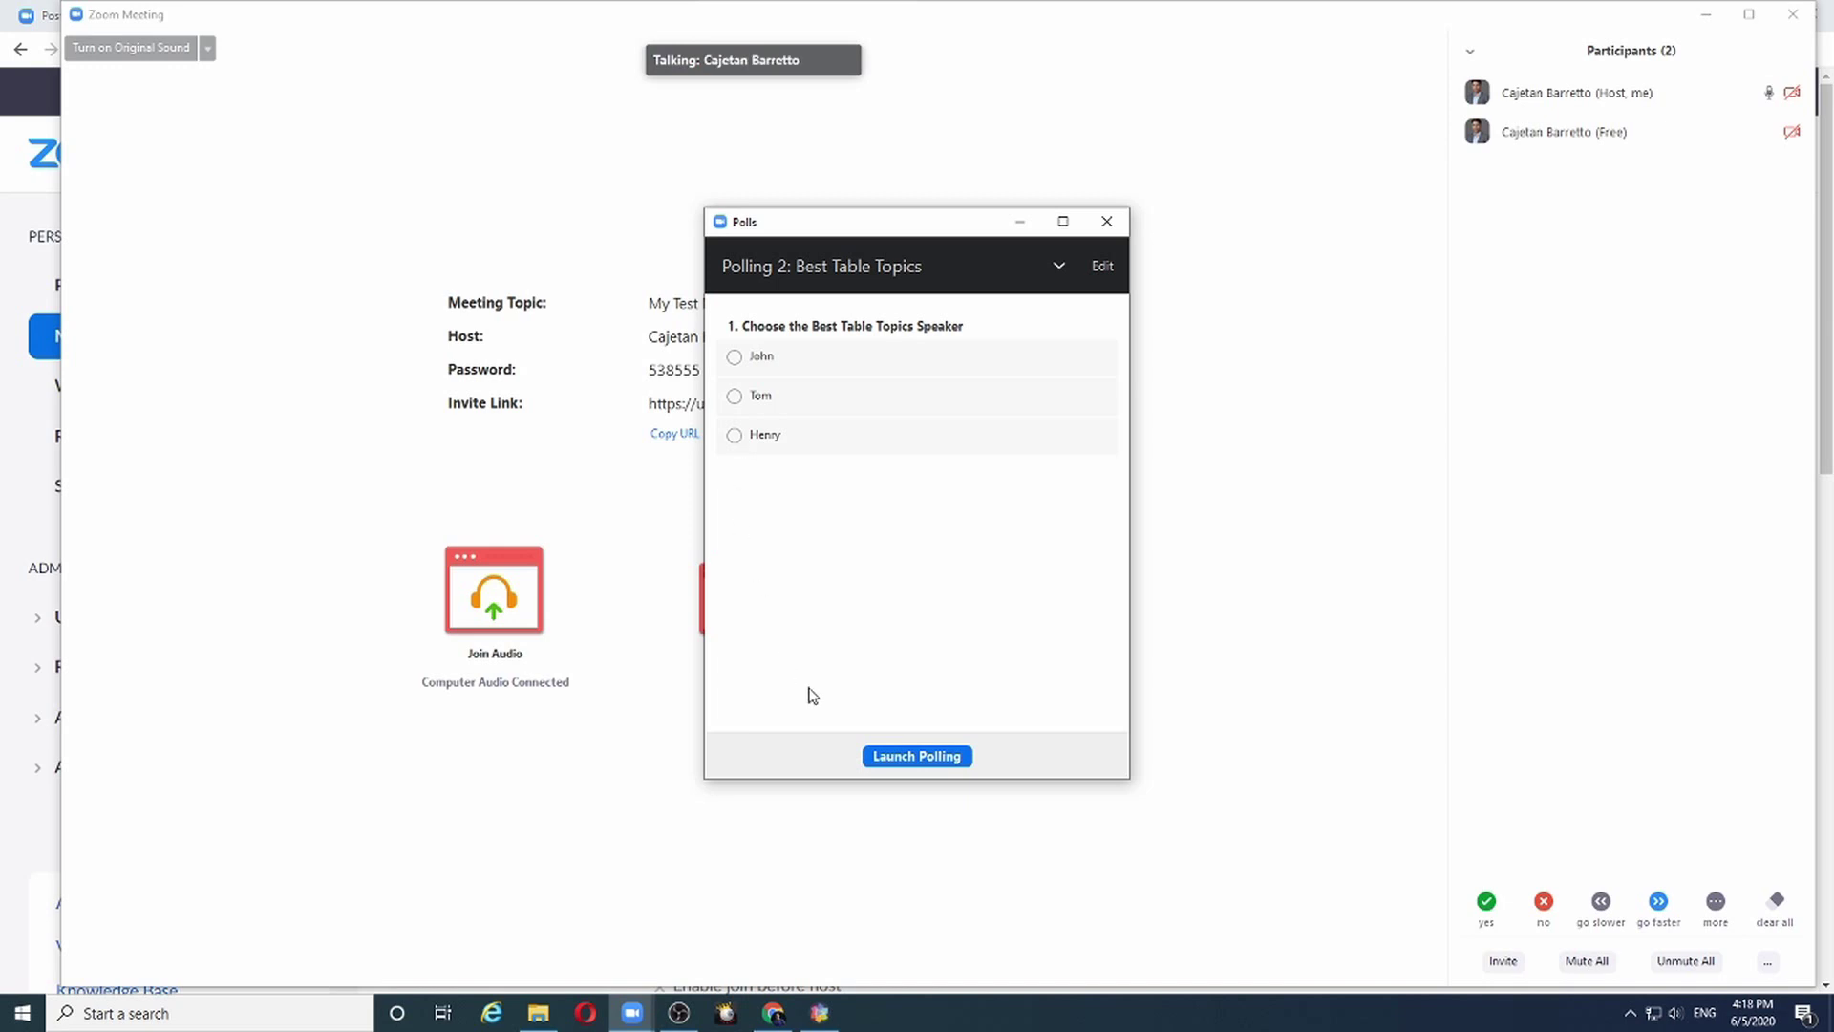
click(939, 757)
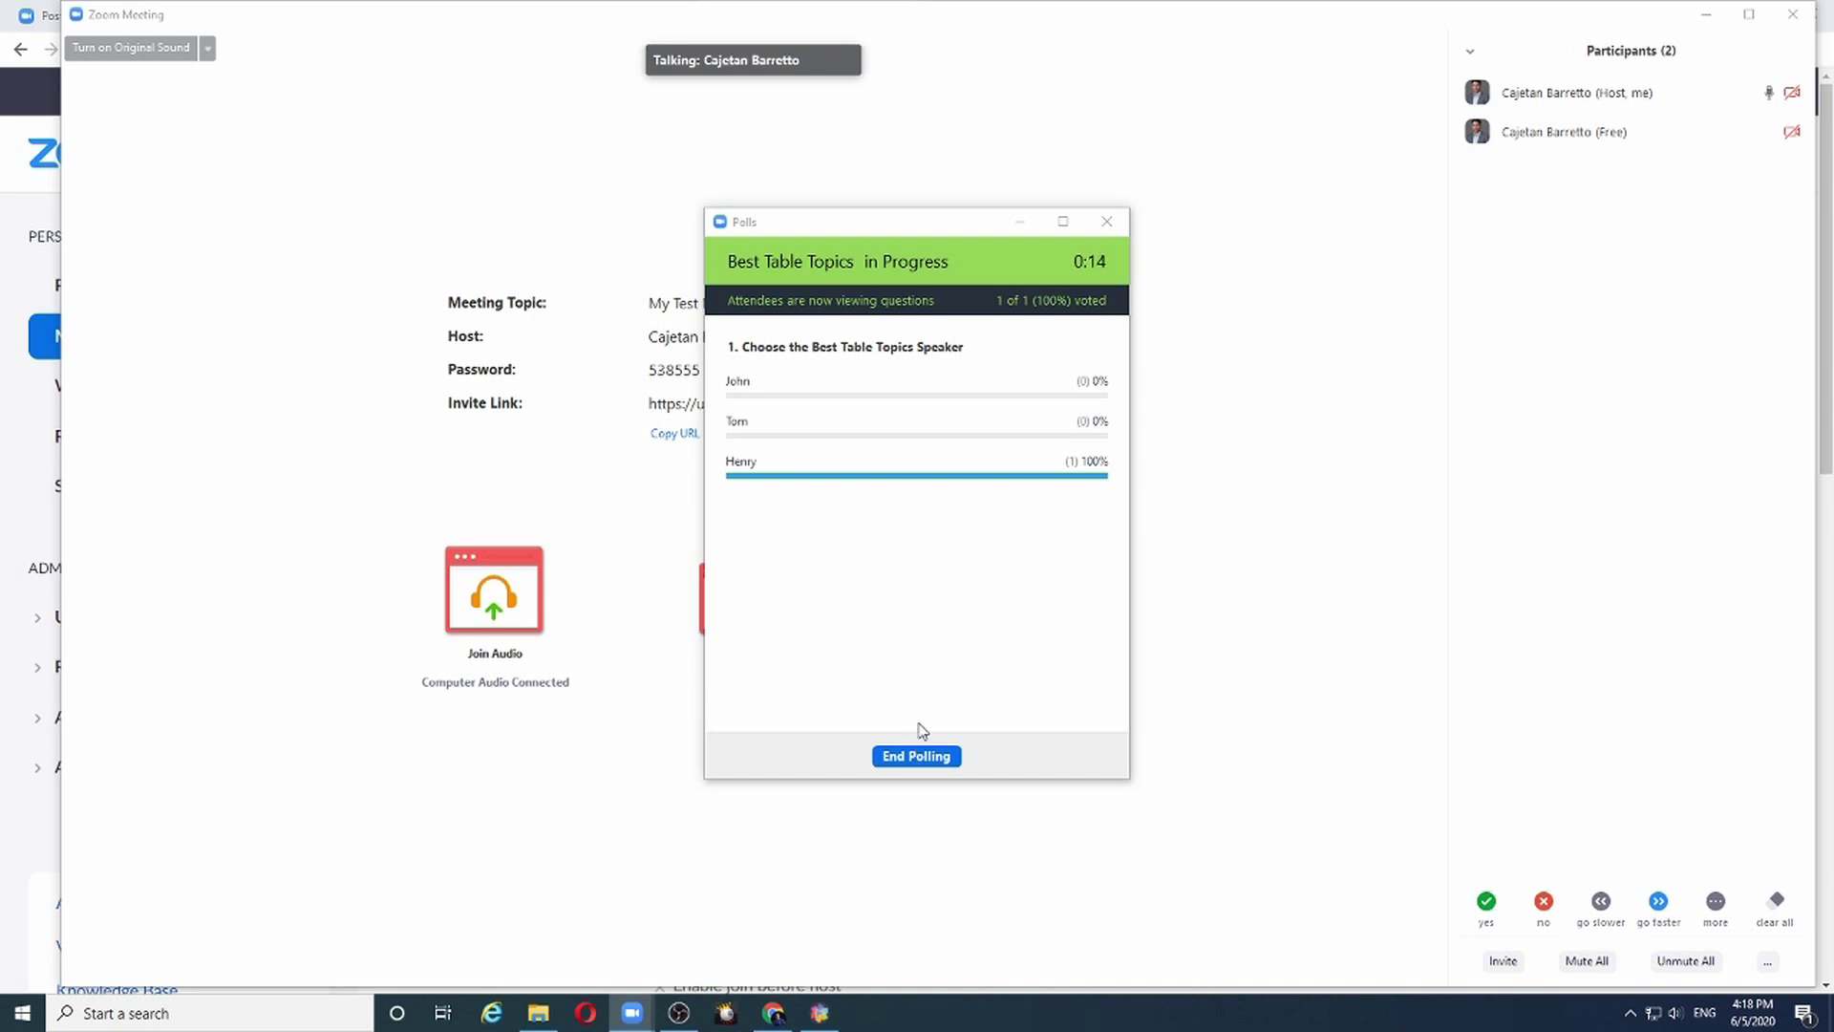
click(917, 760)
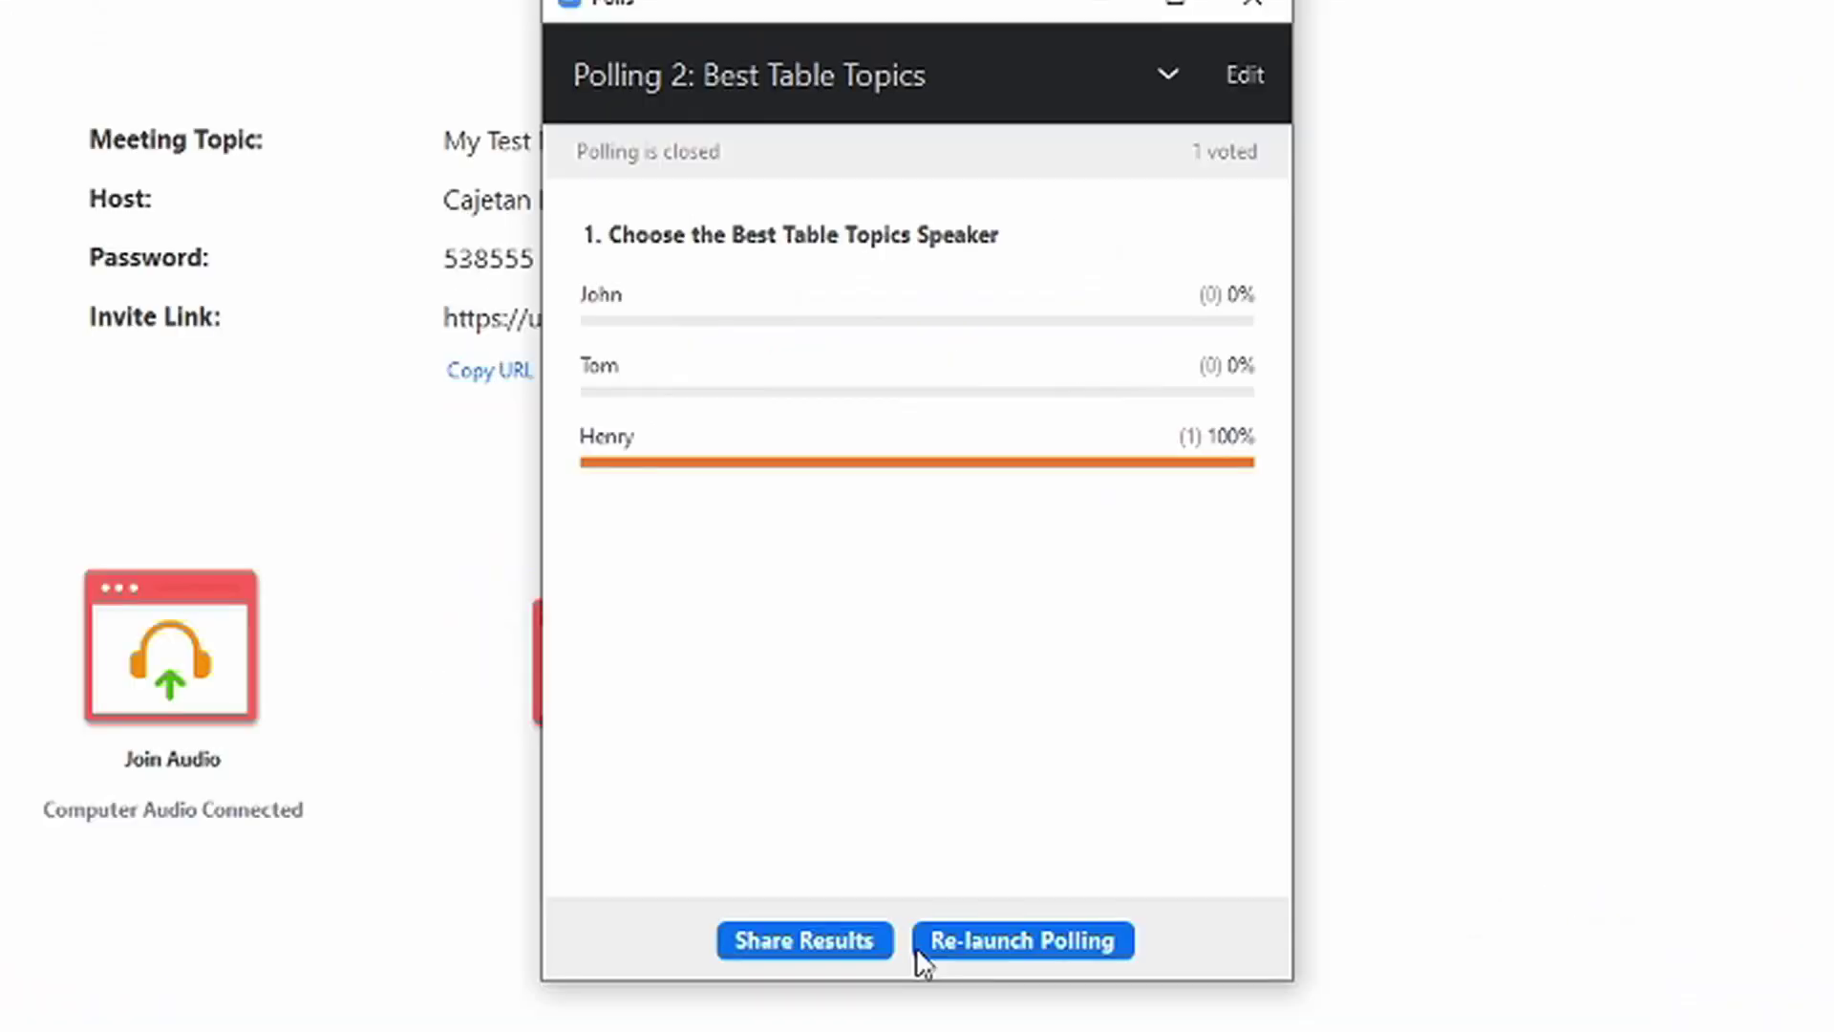